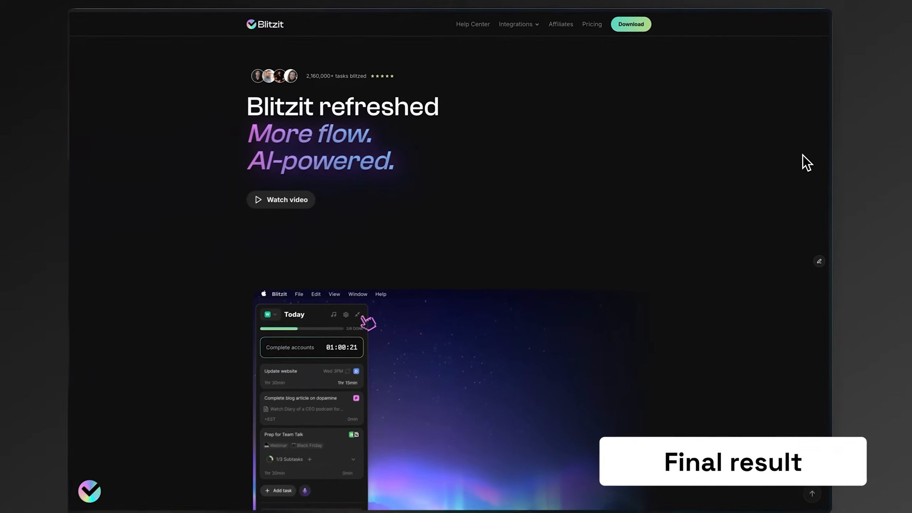
scroll(806, 160, down, 5)
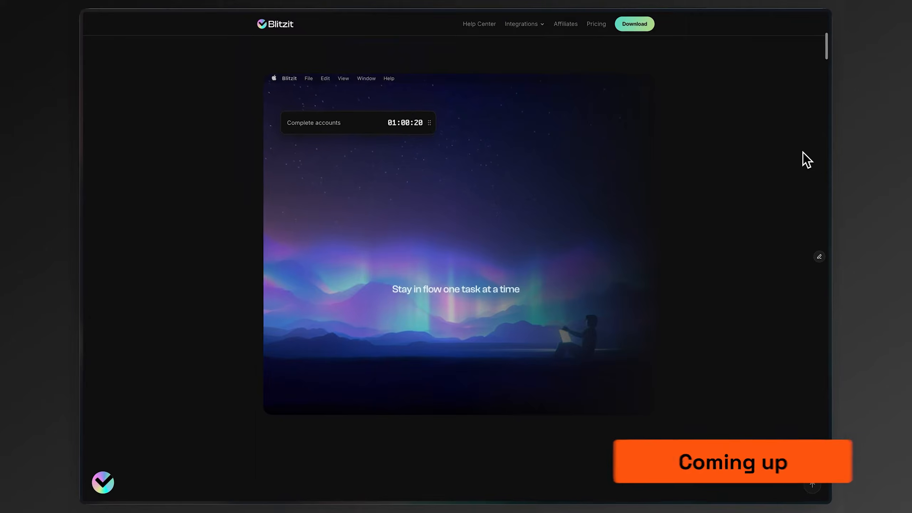
scroll(806, 160, down, 15)
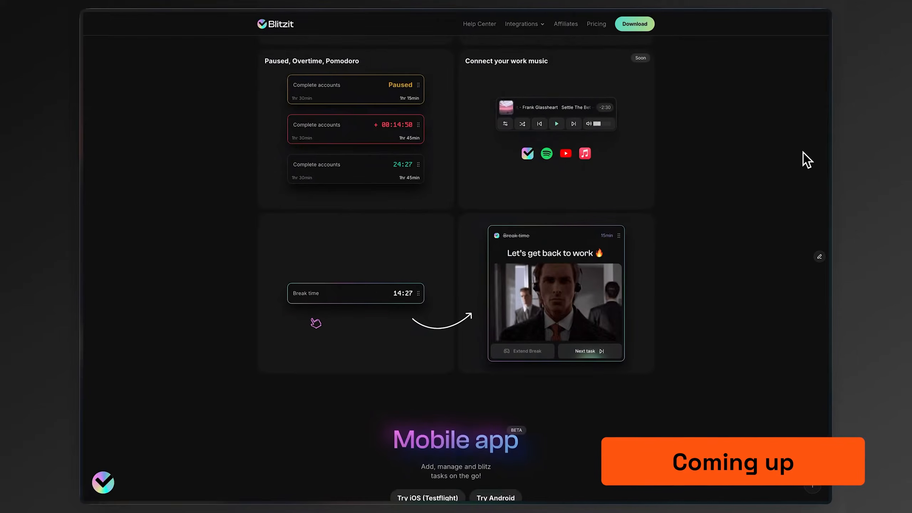
scroll(806, 160, down, 15)
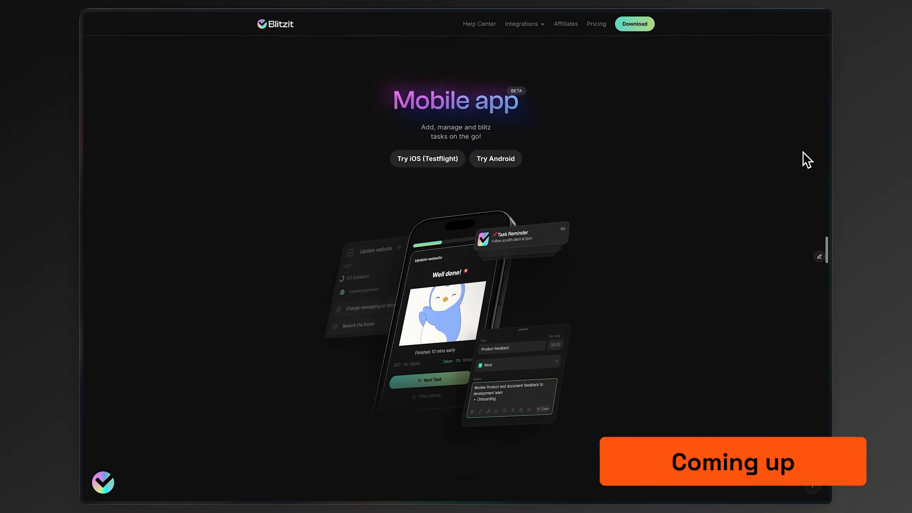
scroll(806, 160, down, 10)
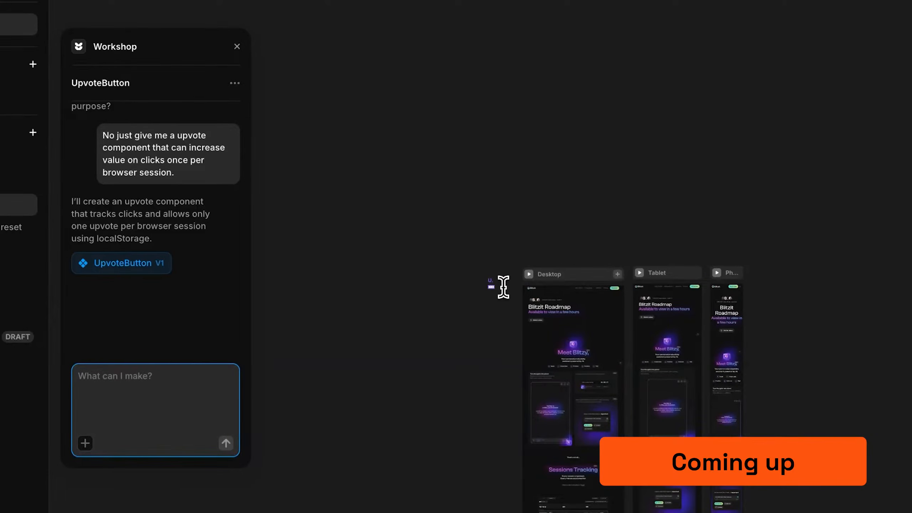
scroll(503, 287, up, 10)
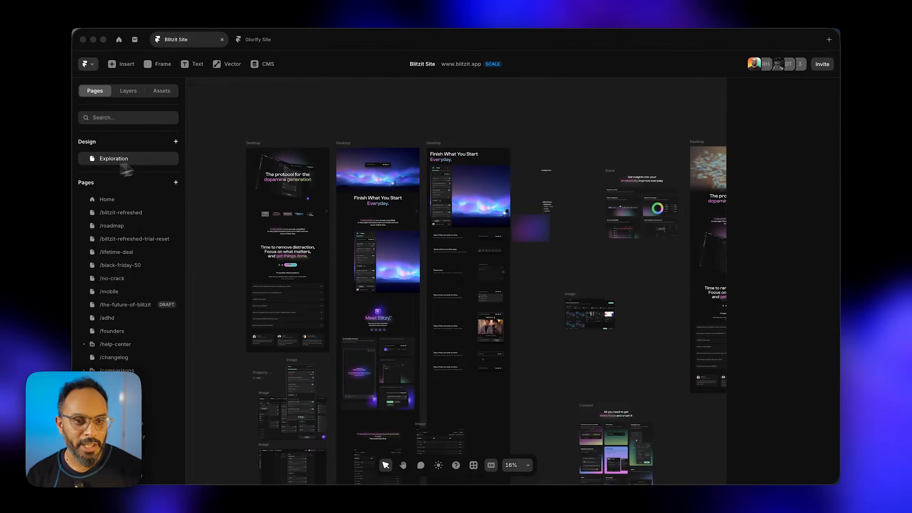
Step: Look over the desktop design variations laid out on the Exploration page's canvas
scroll(497, 117, right, 15)
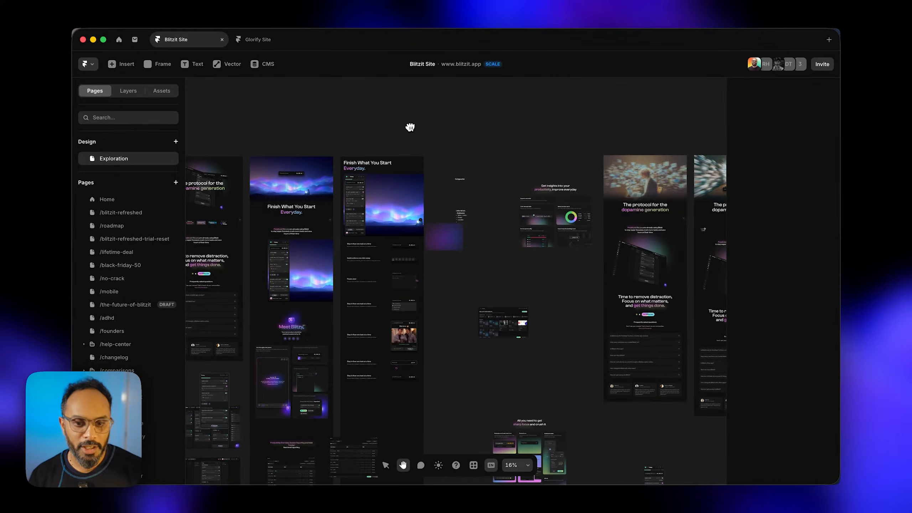
scroll(570, 237, right, 5)
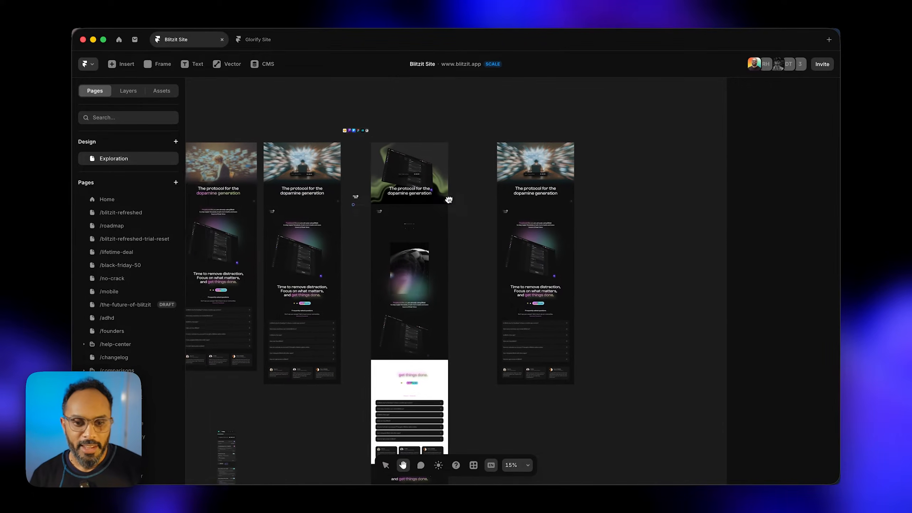
scroll(348, 283, left, 10)
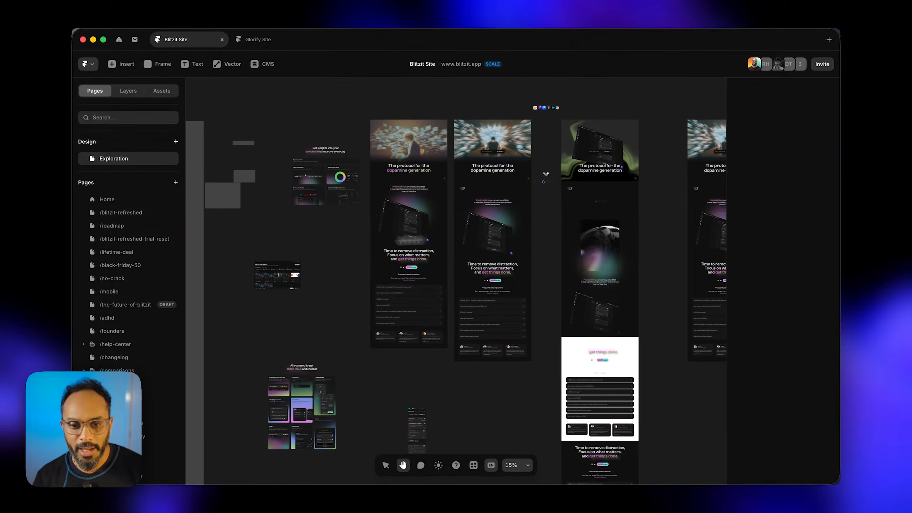
scroll(591, 244, right, 15)
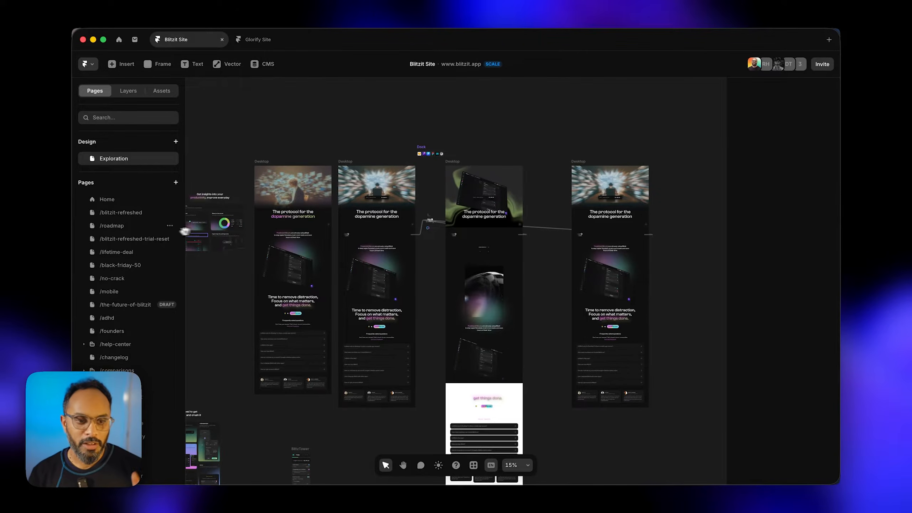
Step: Open the /blitzit-refreshed page and preview its desktop version in fullscreen
click(123, 214)
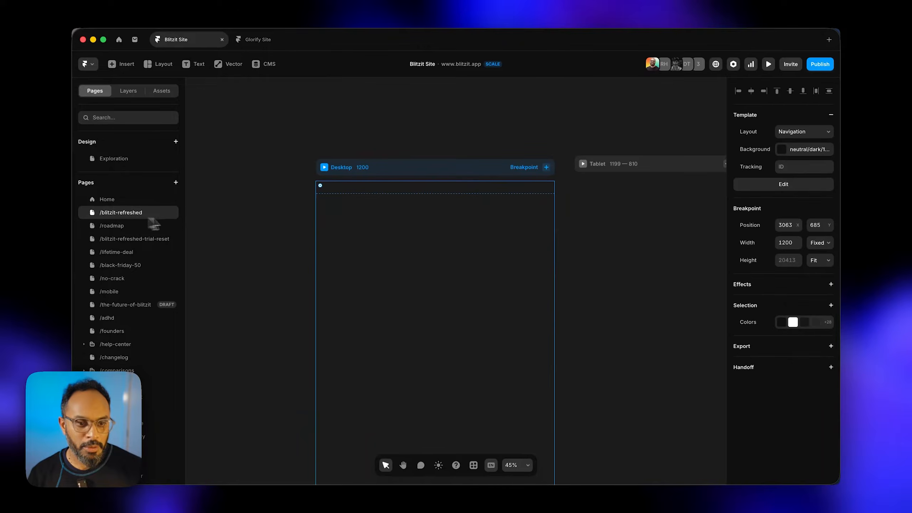
scroll(485, 176, down, 10)
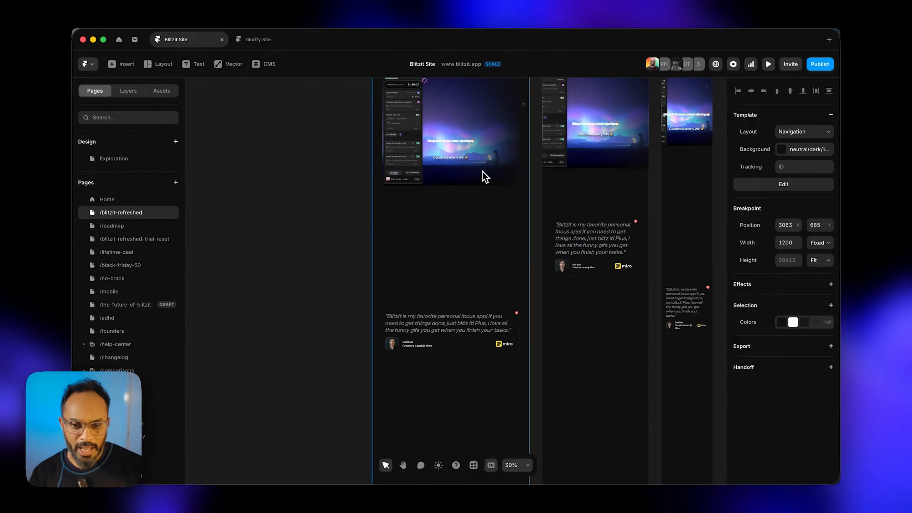
scroll(483, 176, up, 12)
scroll(467, 230, up, 1)
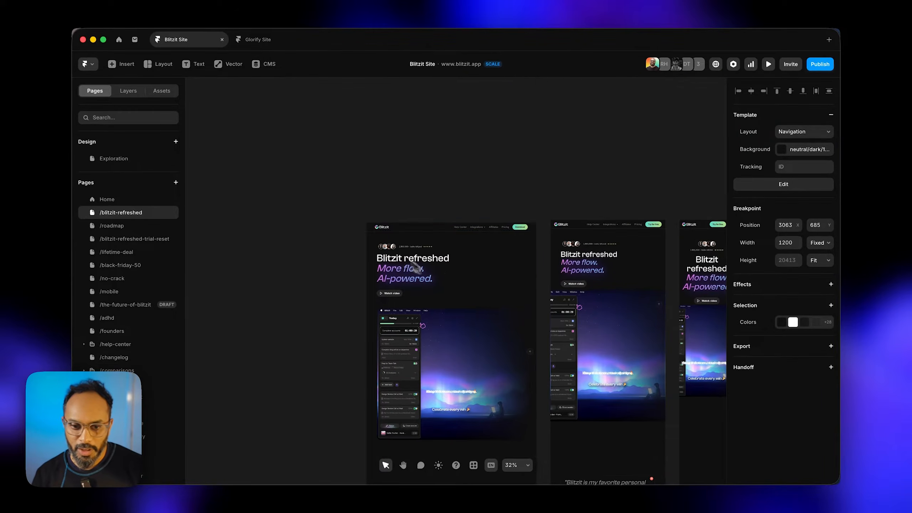
click(374, 210)
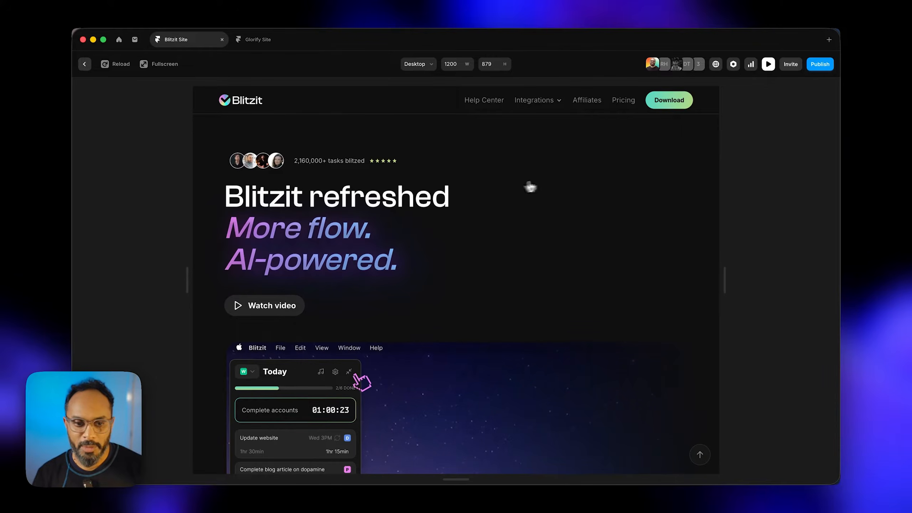
click(153, 66)
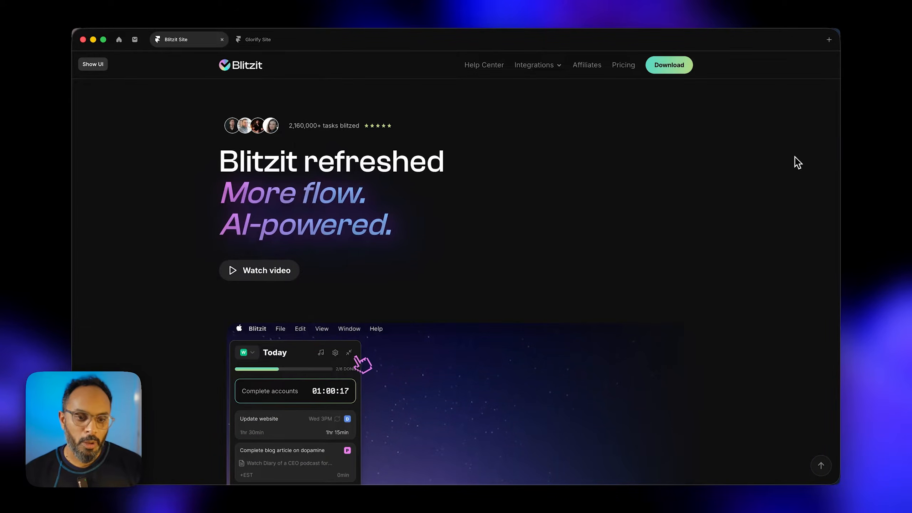
Step: Examine the hero's scroll animation in the preview, from the floating task timer through the quick actions to the celebration card and next task
scroll(798, 162, down, 7)
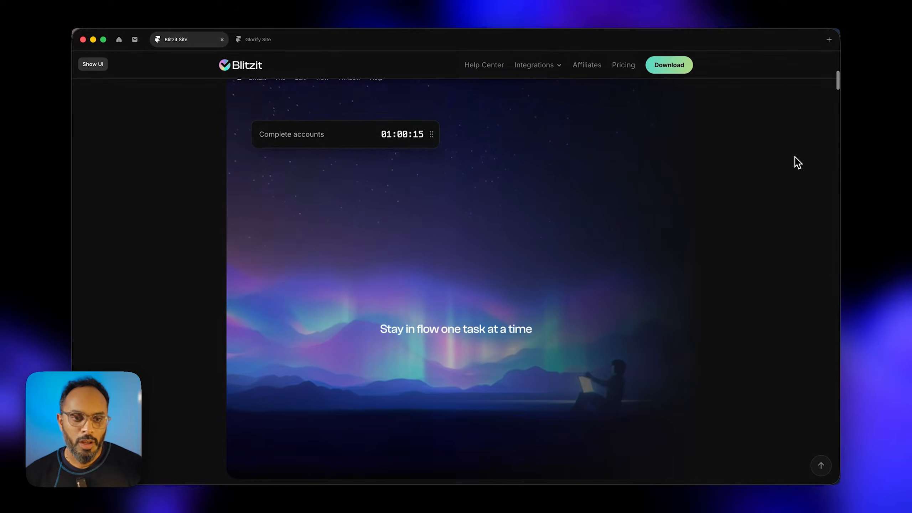
scroll(798, 163, down, 2)
scroll(798, 162, down, 3)
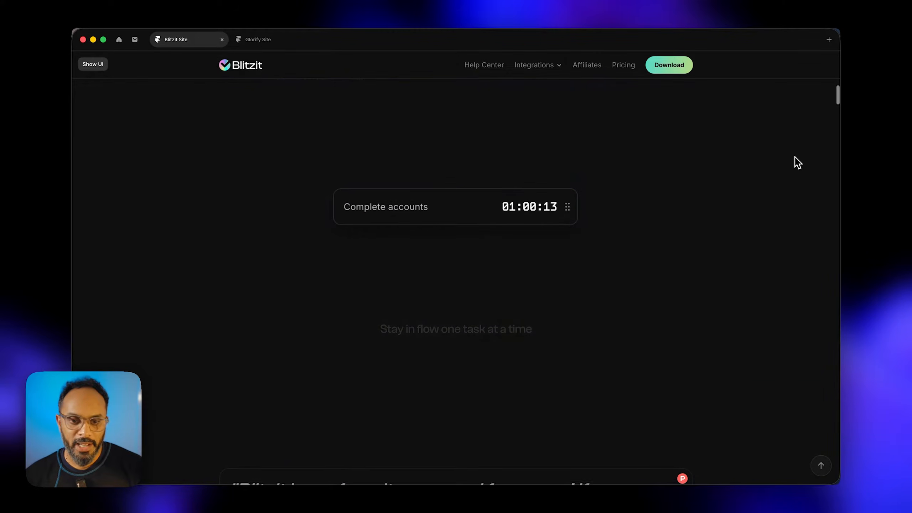
scroll(798, 162, down, 1)
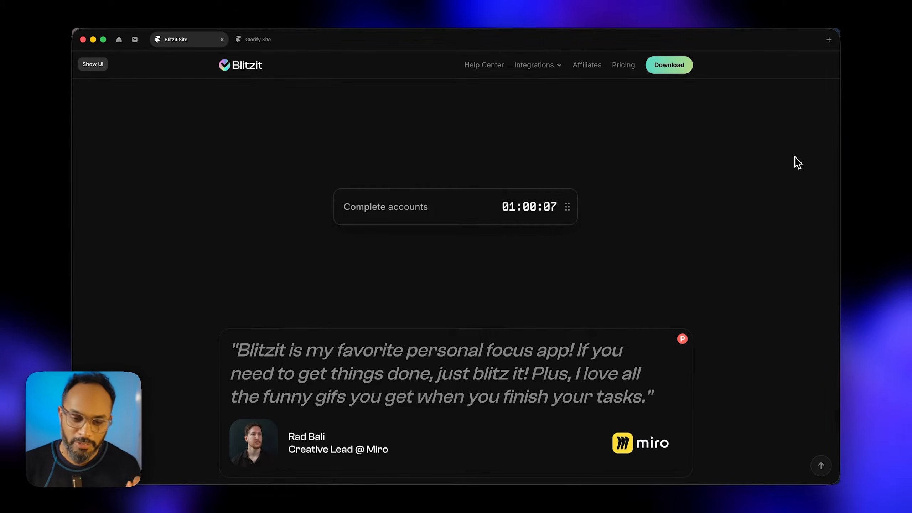
scroll(798, 163, down, 10)
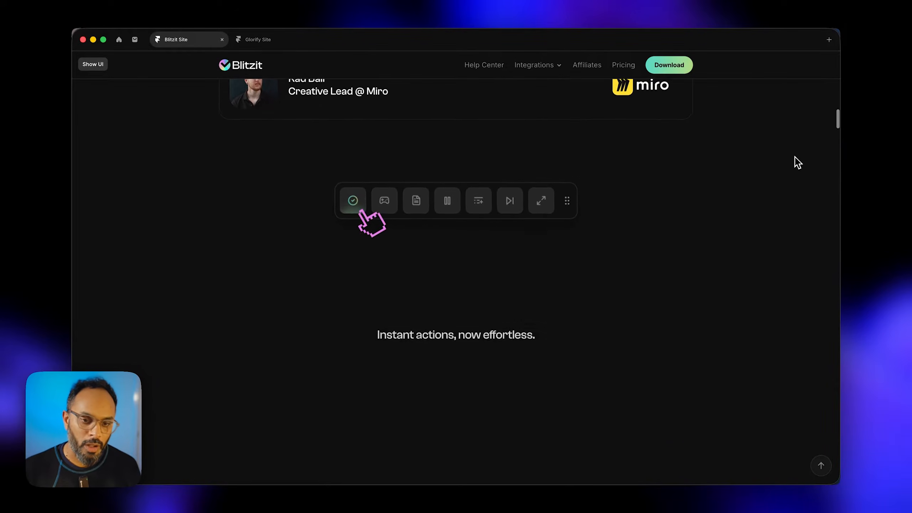
scroll(797, 163, down, 1)
scroll(797, 163, down, 3)
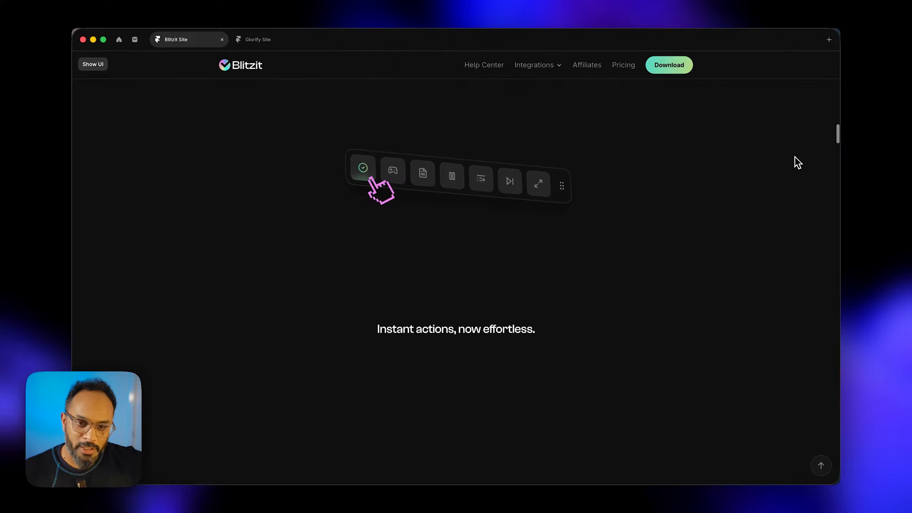
scroll(797, 162, down, 2)
scroll(798, 163, down, 2)
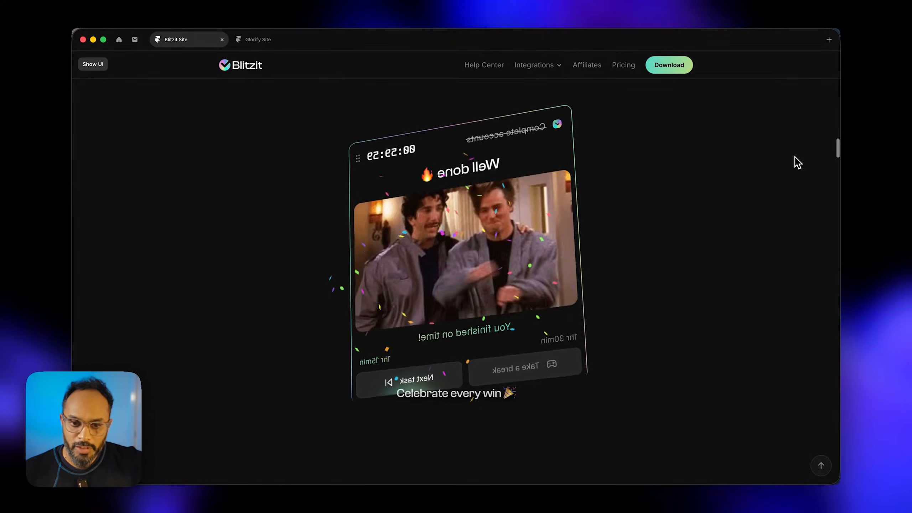
scroll(798, 163, down, 1)
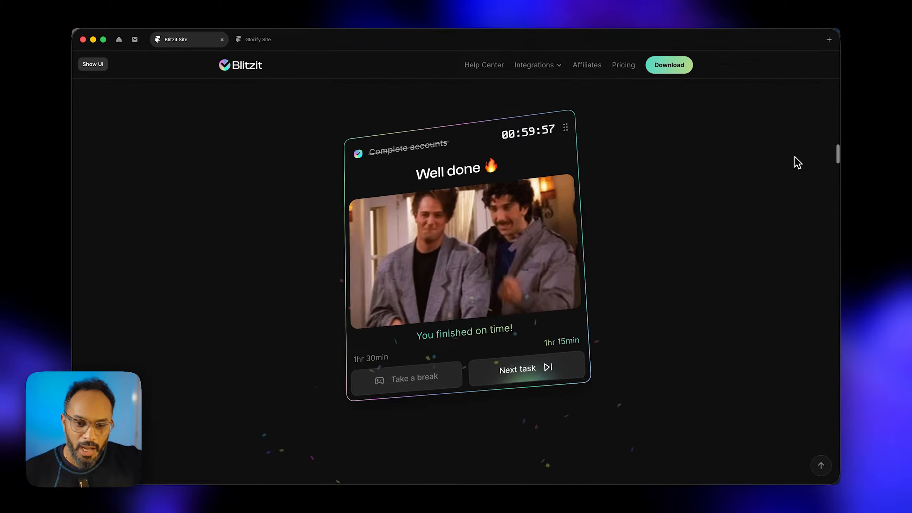
scroll(797, 162, down, 2)
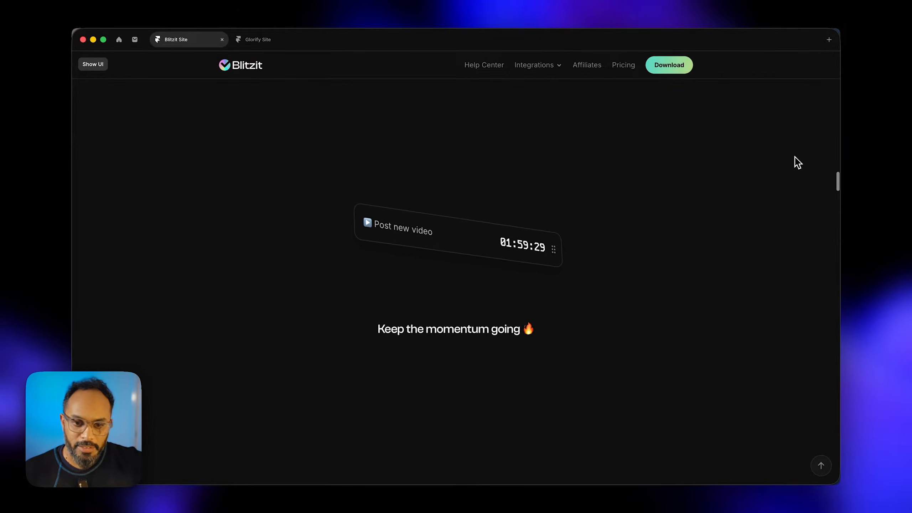
Step: Review the "Details make the magic" feature cards and the Mobile app section of the previewed page
scroll(798, 162, down, 3)
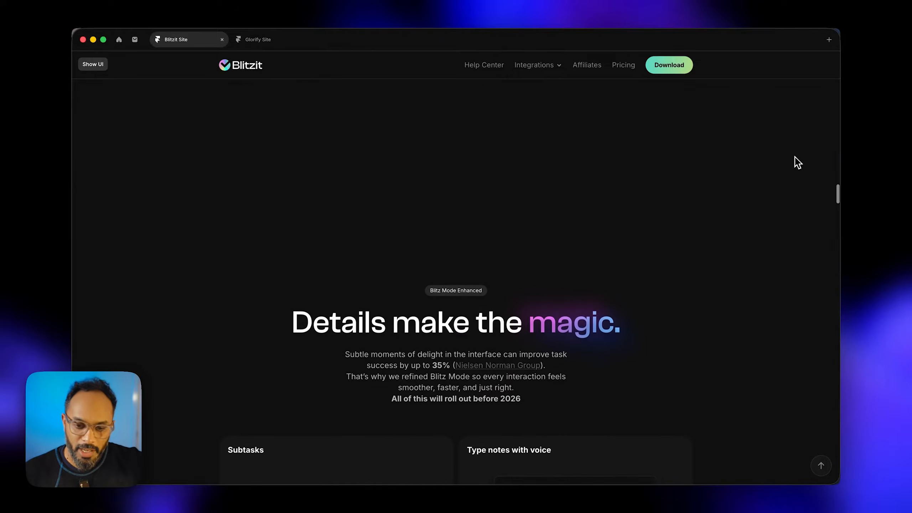
scroll(798, 162, down, 5)
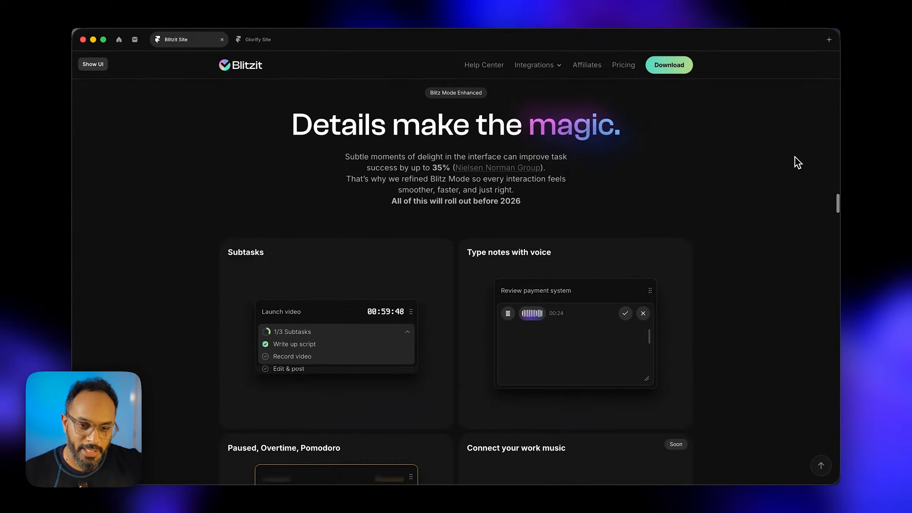
scroll(798, 162, down, 2)
scroll(798, 163, down, 2)
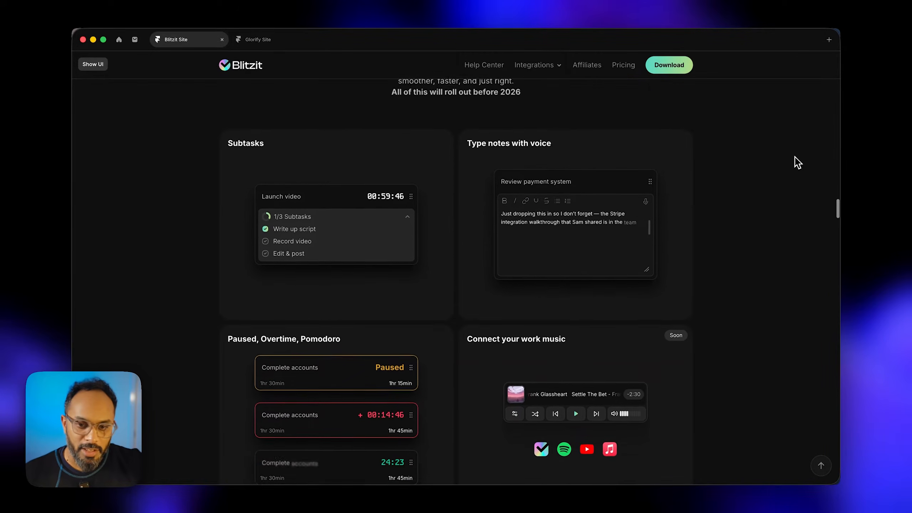
scroll(797, 162, down, 1)
scroll(798, 163, down, 2)
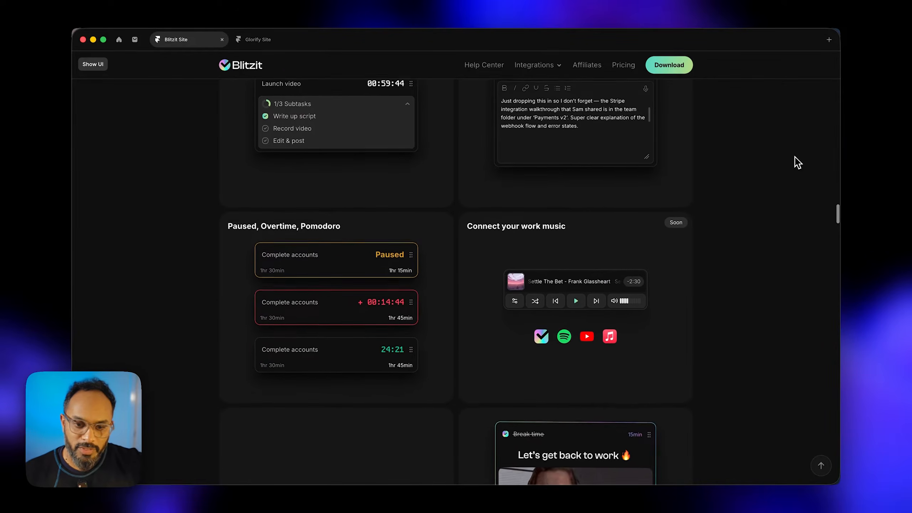
scroll(797, 163, down, 10)
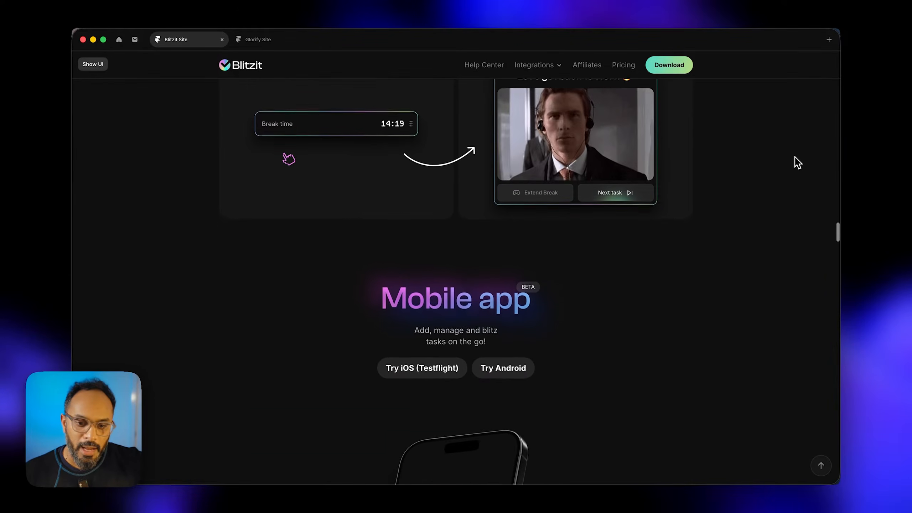
scroll(797, 163, down, 7)
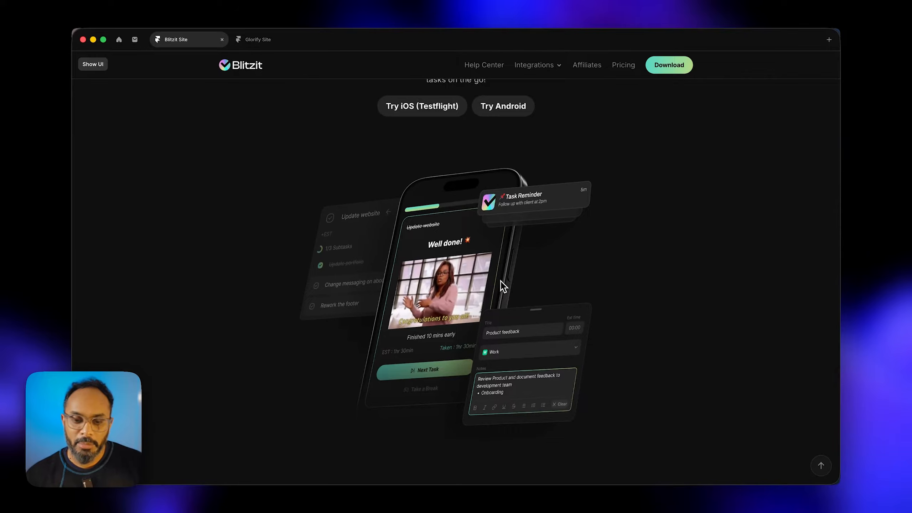
Step: Examine the "A fresh new look at home" section and how its tilted dashboard animates with scrolling in both directions
scroll(500, 281, down, 10)
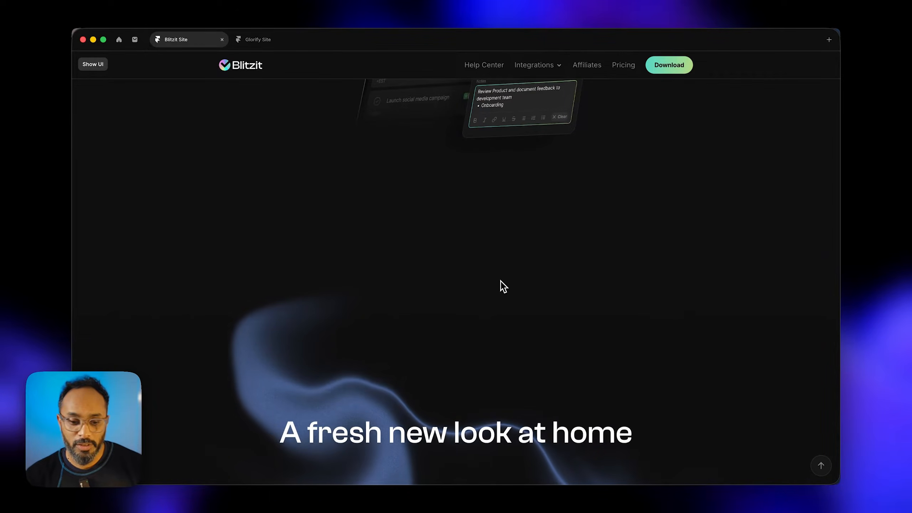
scroll(502, 286, down, 5)
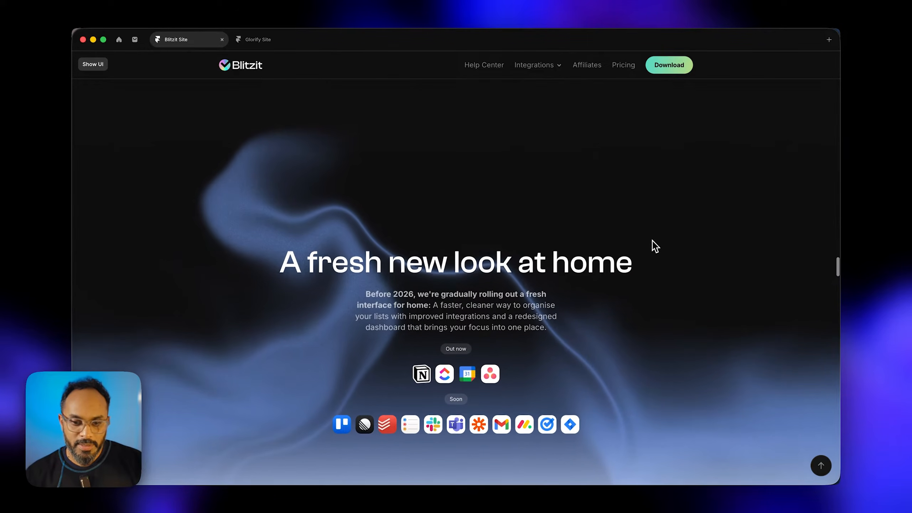
scroll(653, 247, down, 7)
scroll(652, 240, down, 6)
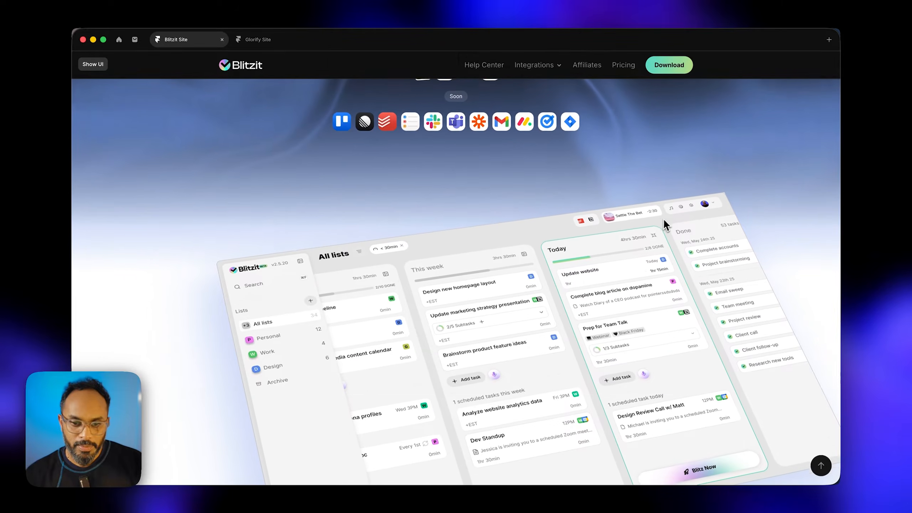
scroll(665, 215, down, 5)
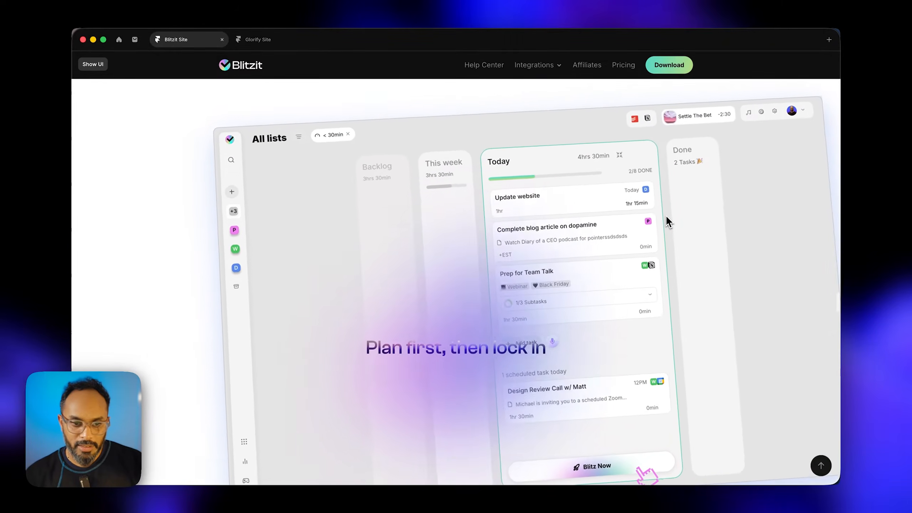
scroll(665, 215, up, 10)
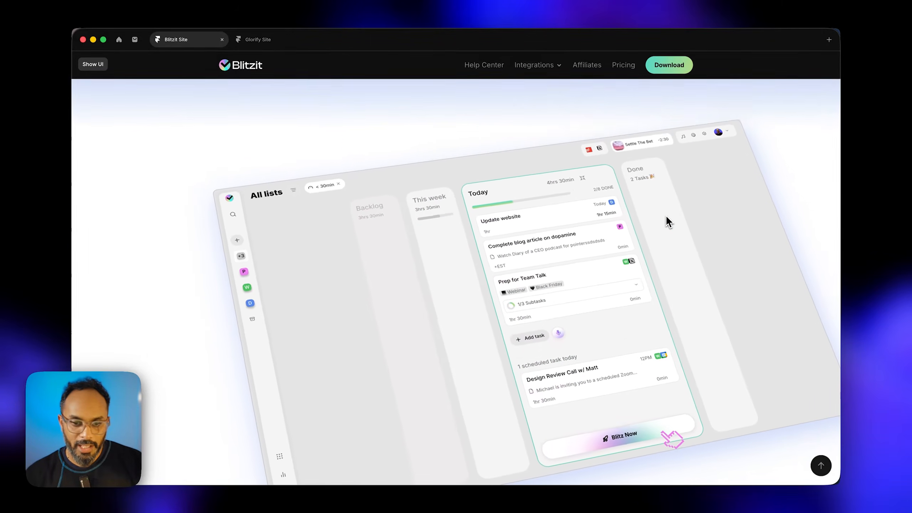
scroll(665, 215, down, 6)
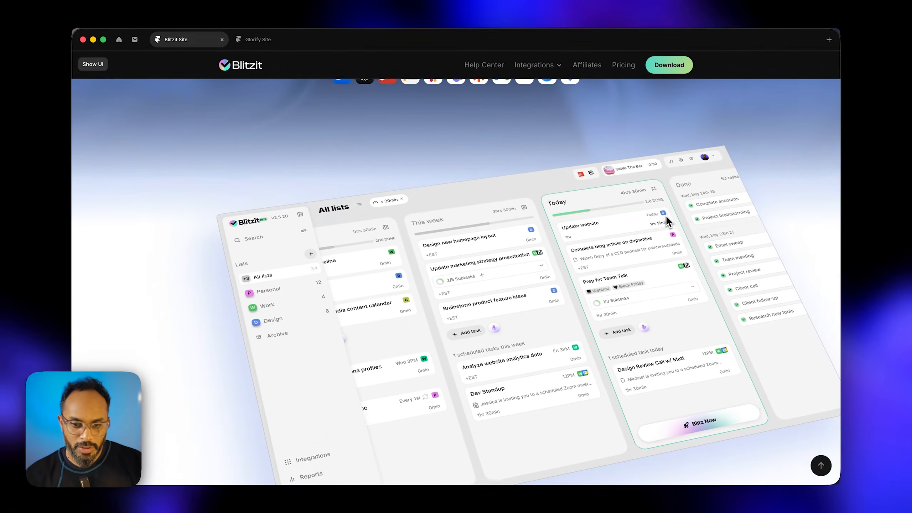
scroll(665, 215, down, 5)
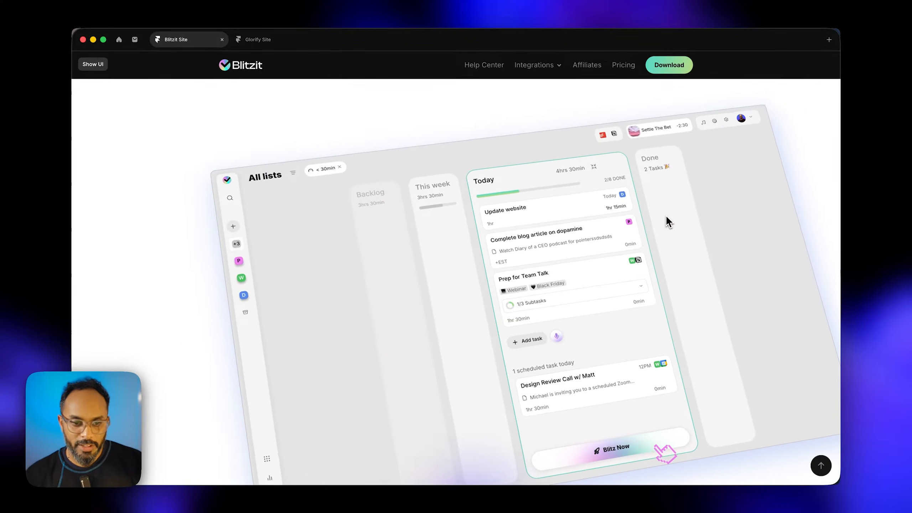
Step: Review the Dec 2025 "Smarter task creation, quick estimates, and easier list management" section and its feature cards in the preview
scroll(665, 215, down, 5)
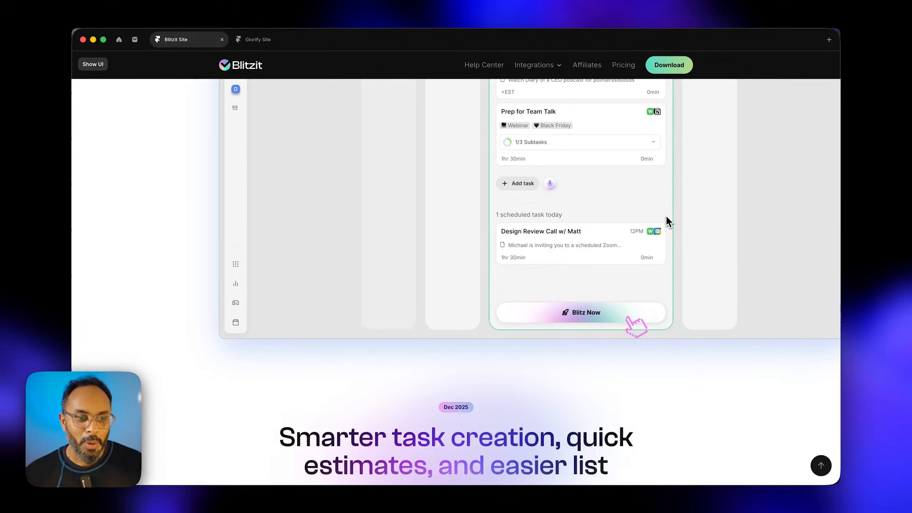
scroll(666, 216, down, 5)
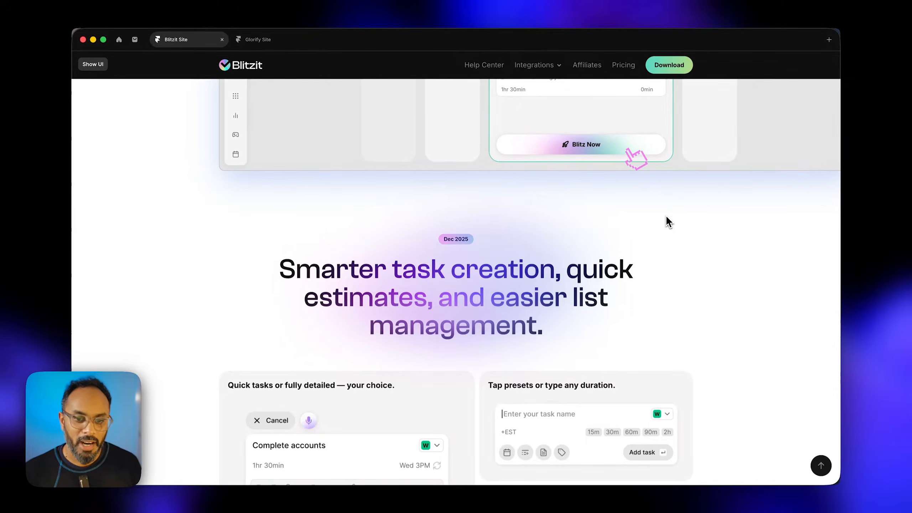
scroll(666, 217, down, 5)
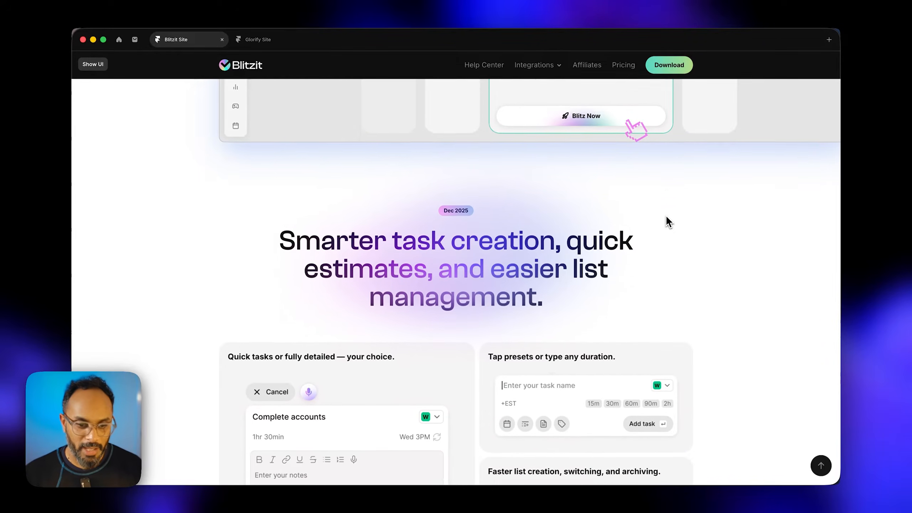
scroll(666, 218, down, 6)
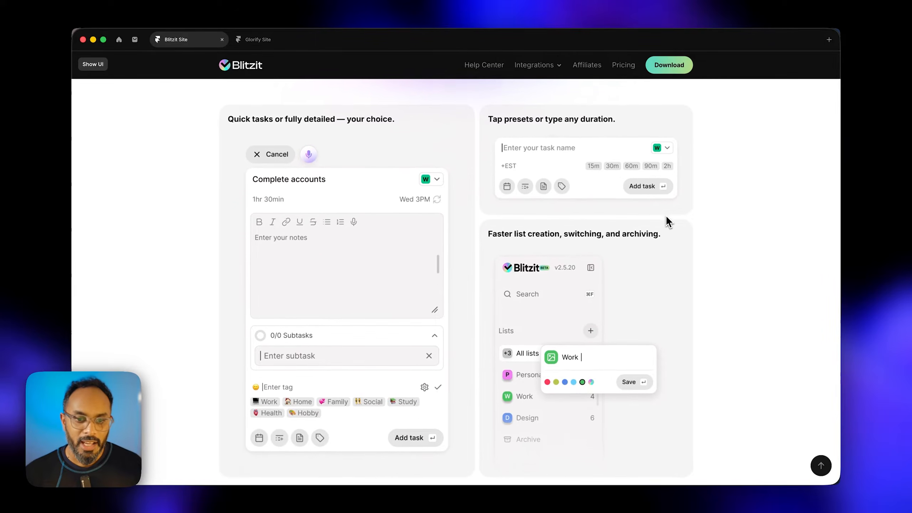
scroll(666, 218, down, 8)
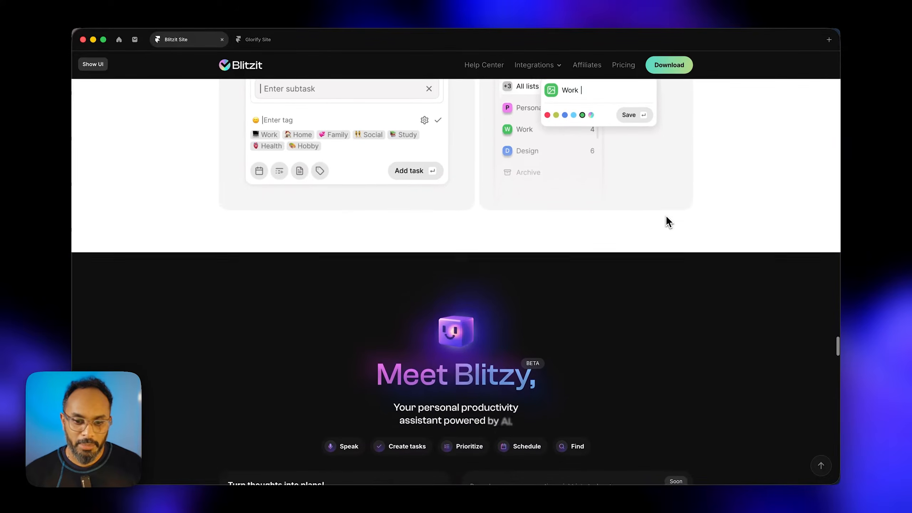
Step: Review the "Meet Blitzy" AI assistant section with its feature cards and the session tracking section below it
scroll(668, 221, down, 1)
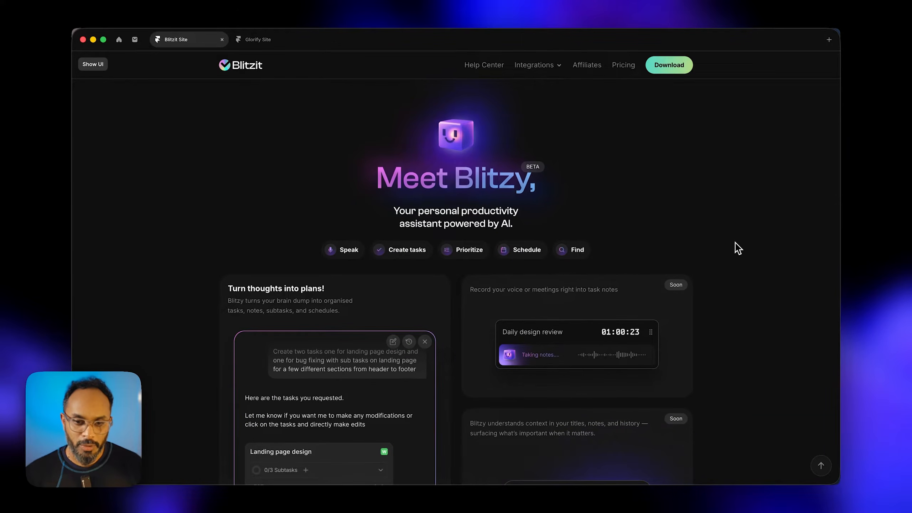
scroll(737, 248, down, 6)
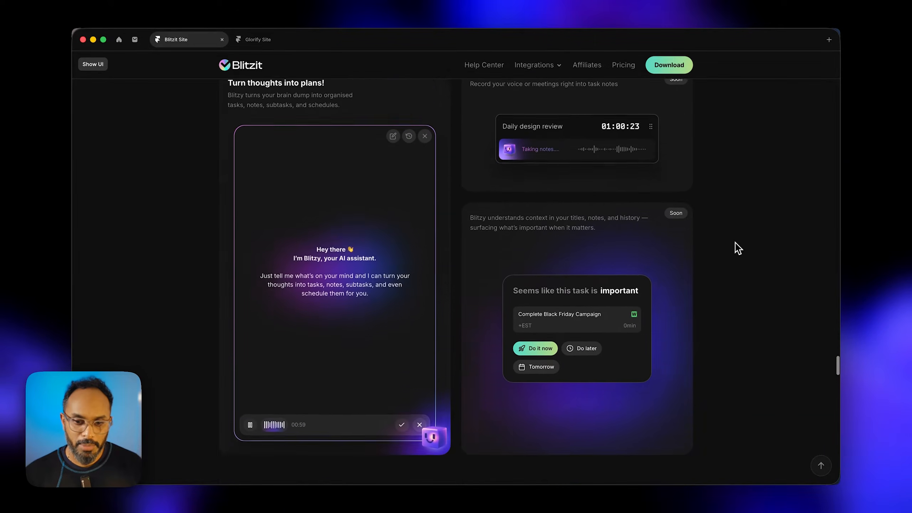
scroll(737, 248, down, 15)
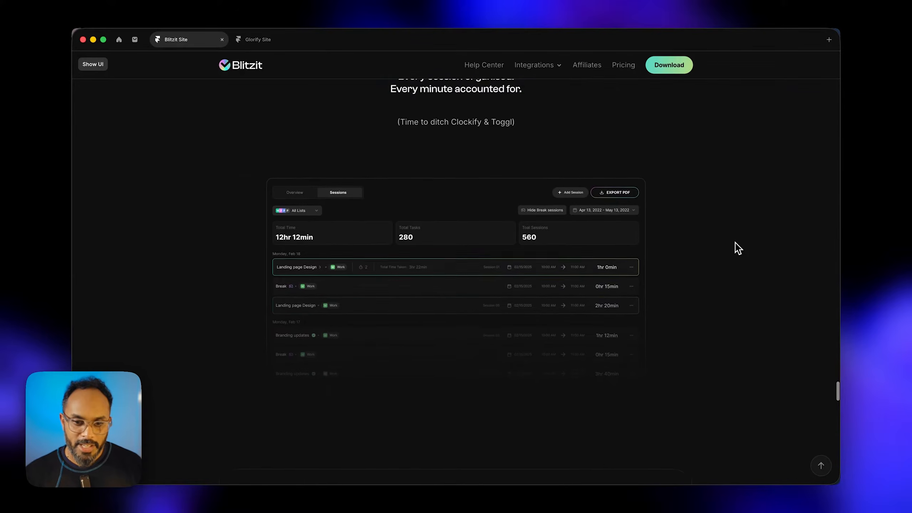
scroll(737, 248, up, 6)
scroll(738, 248, down, 13)
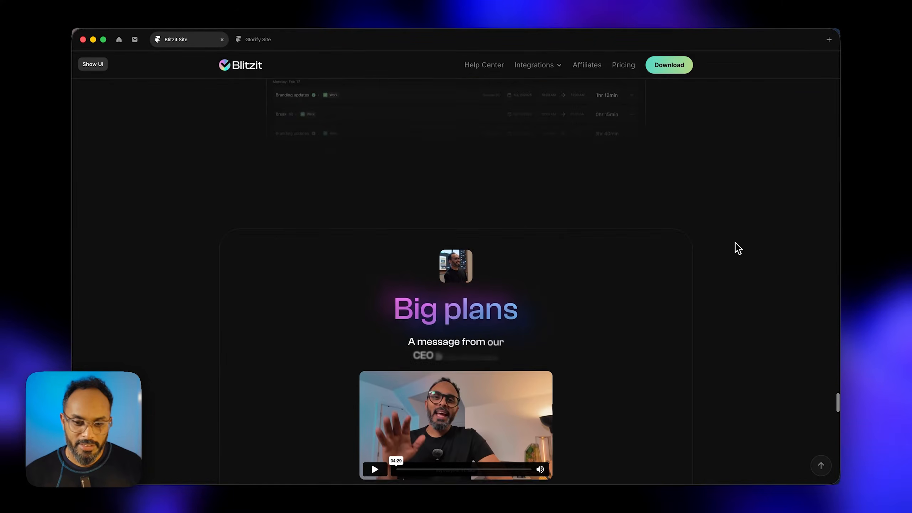
Step: Review the "Big plans" CEO message and the page's closing sections through to the frequently asked questions
scroll(737, 248, down, 2)
scroll(738, 248, down, 20)
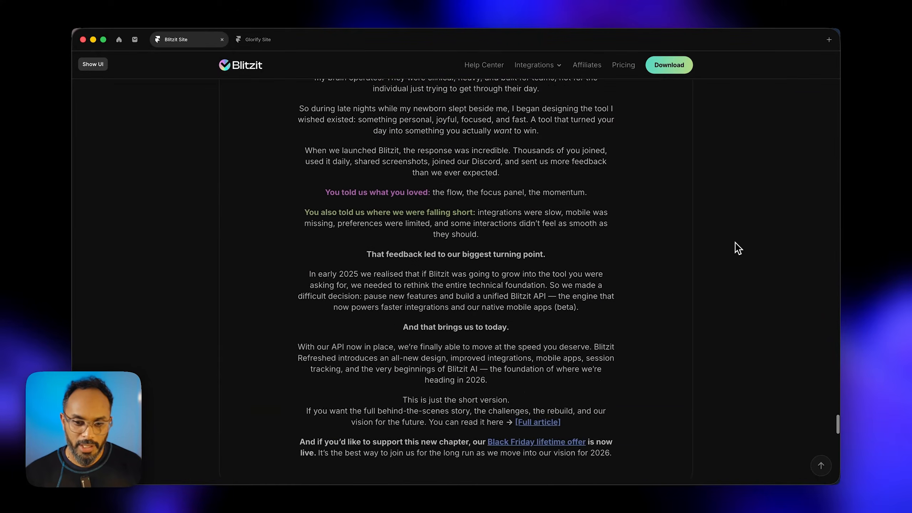
scroll(738, 248, down, 11)
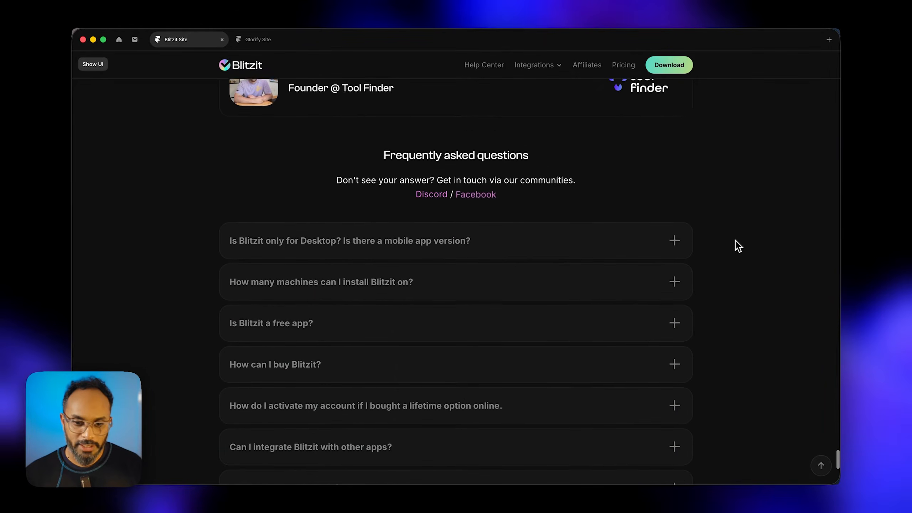
Step: Return to the "Blitzit refreshed" hero, exit the fullscreen view and leave the preview for the editing canvas
scroll(738, 248, up, 20)
scroll(735, 240, up, 20)
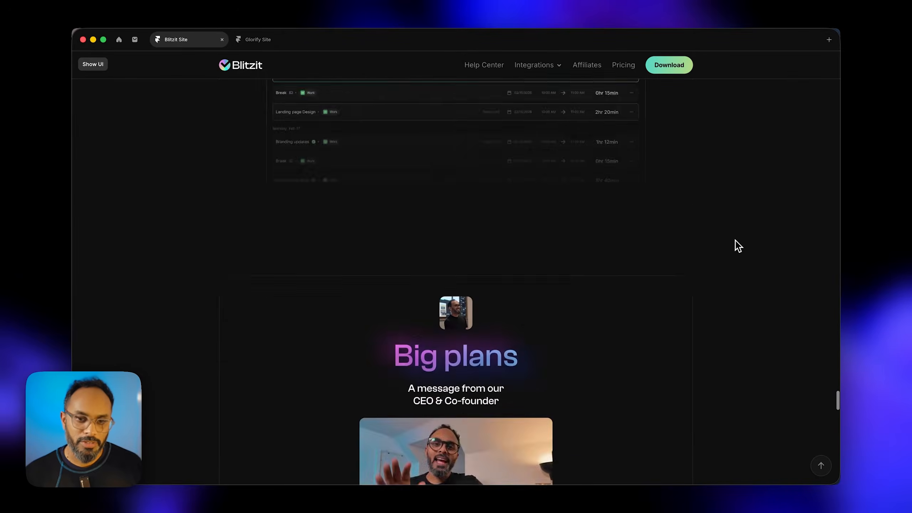
scroll(735, 240, up, 12)
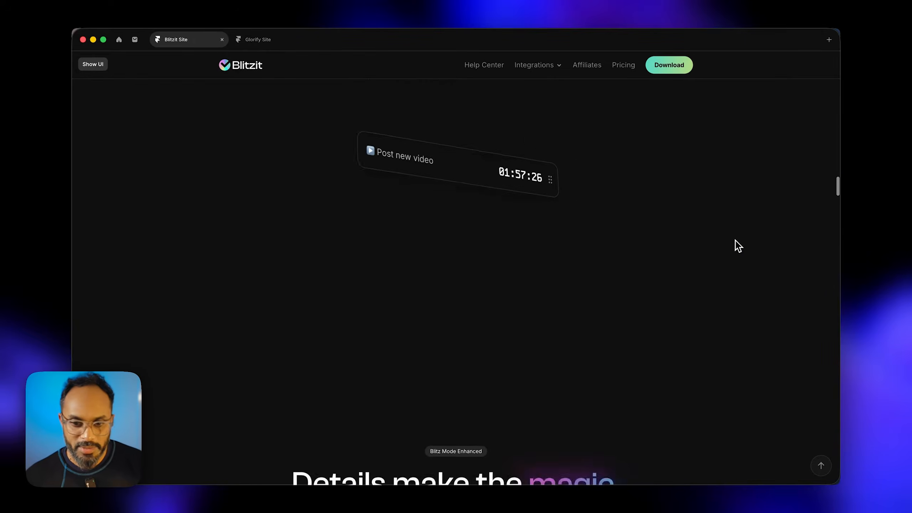
scroll(736, 247, up, 15)
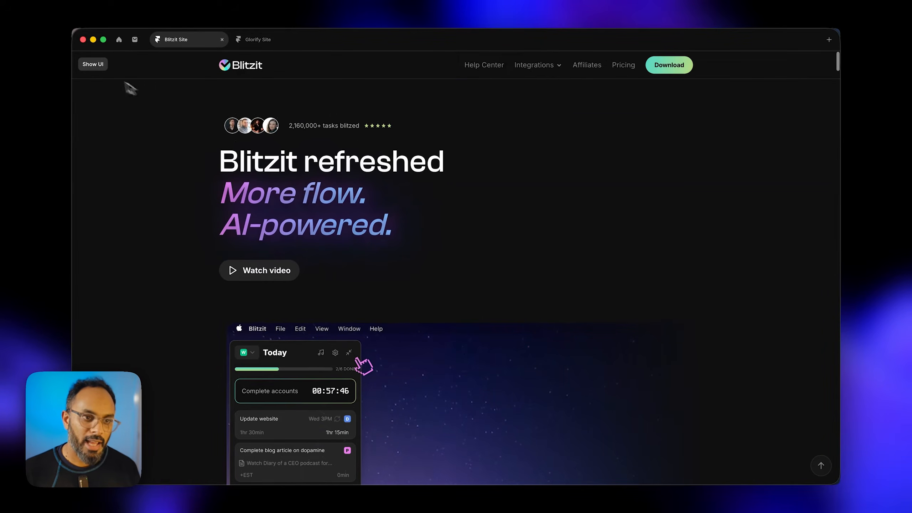
click(98, 67)
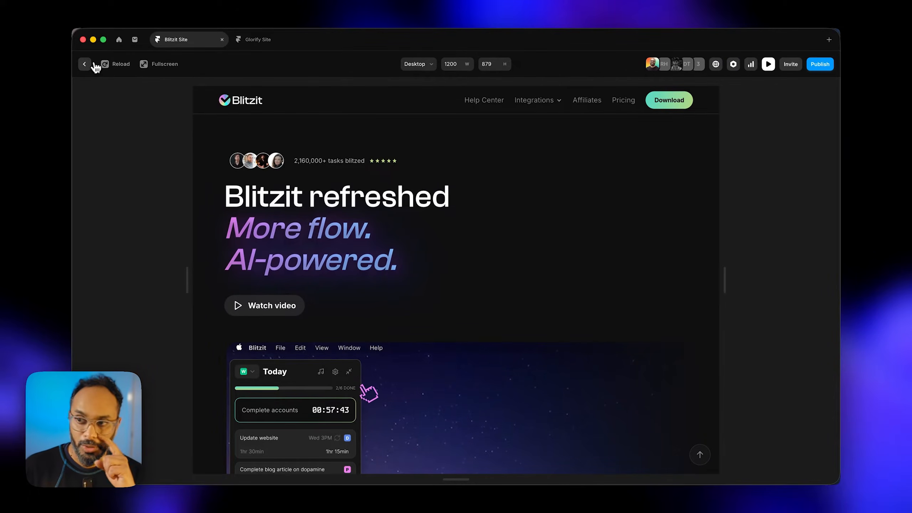
click(84, 66)
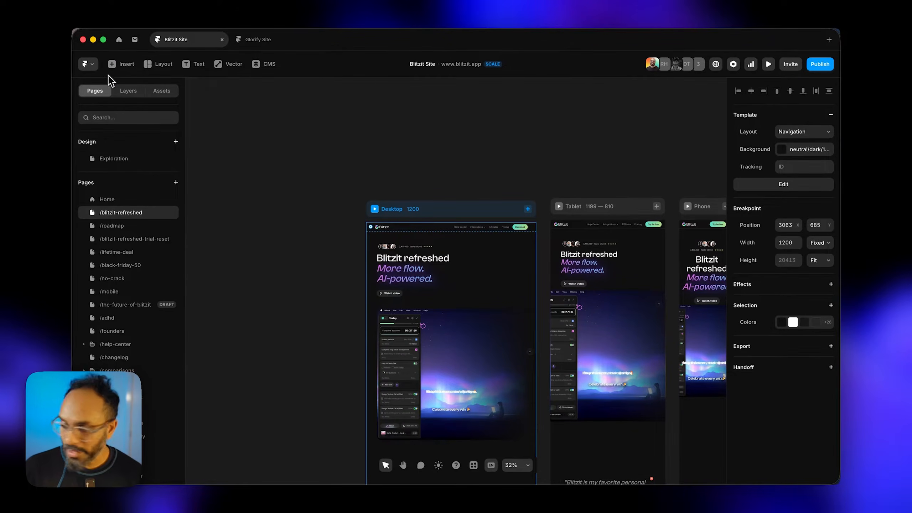
Step: Open the Exploration design page, with a brief look at the Home page for comparison
click(128, 158)
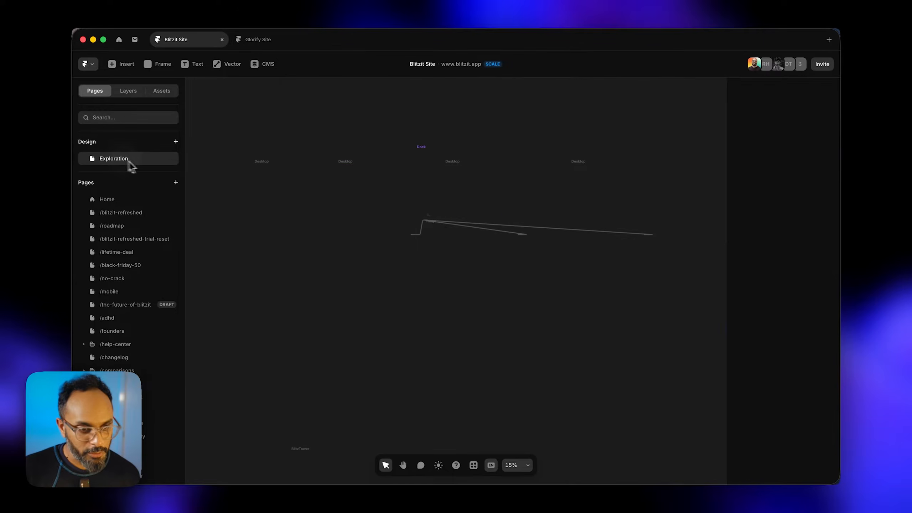
scroll(285, 193, left, 5)
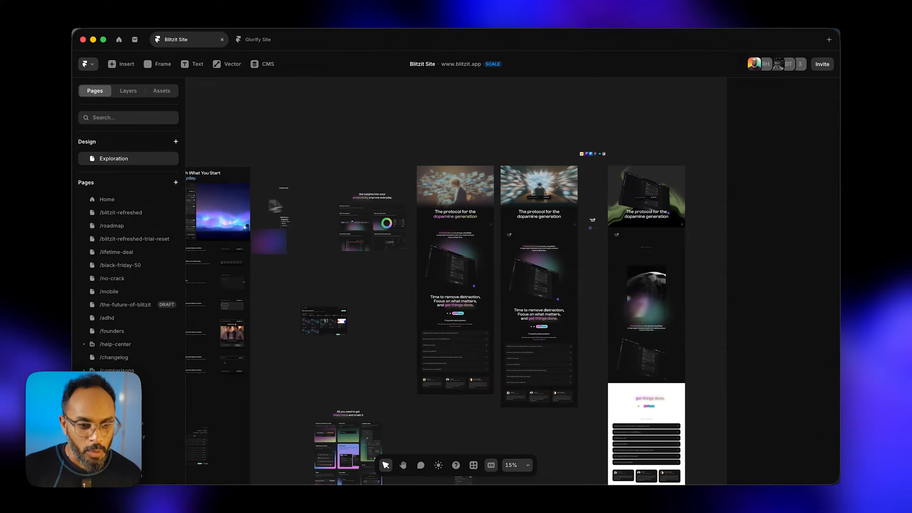
click(110, 199)
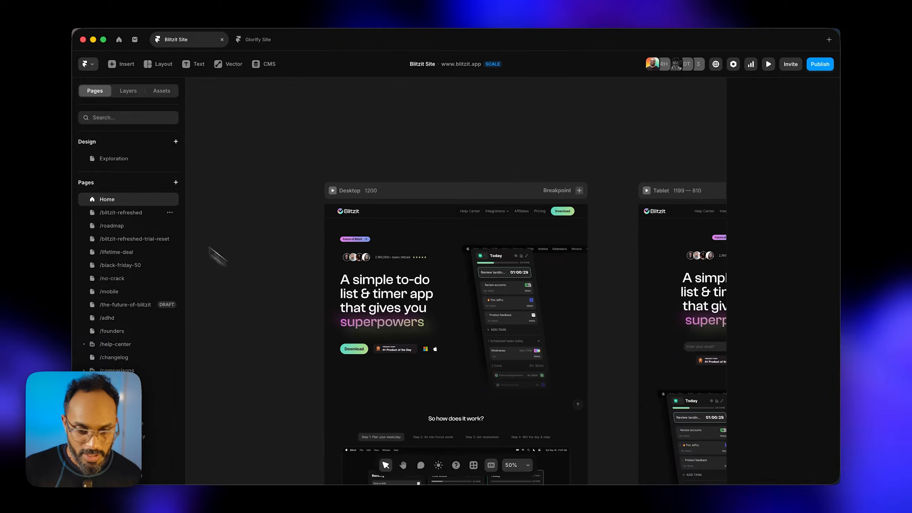
click(123, 160)
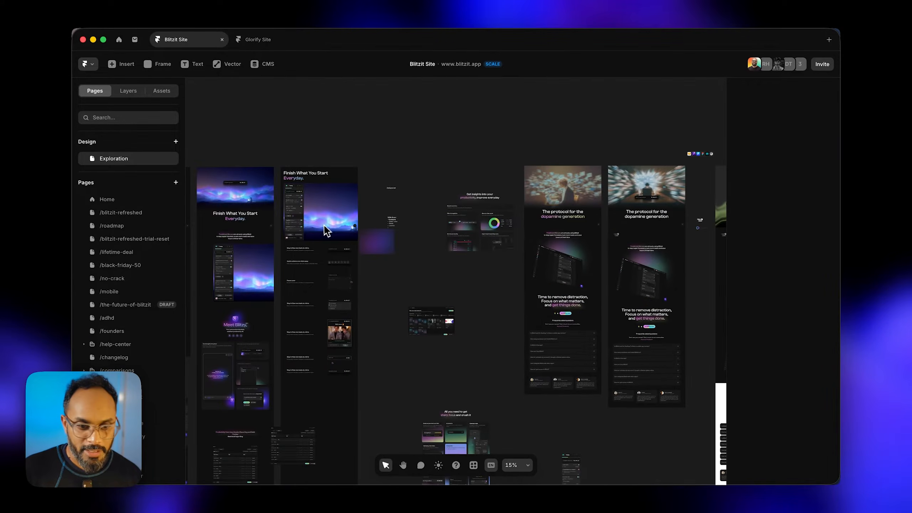
Step: Find the "The protocol for the dopamine generation" design among the explorations and select the tilted dashboard image in its hero
scroll(326, 233, left, 7)
ctrl+scroll(532, 233, up, 3)
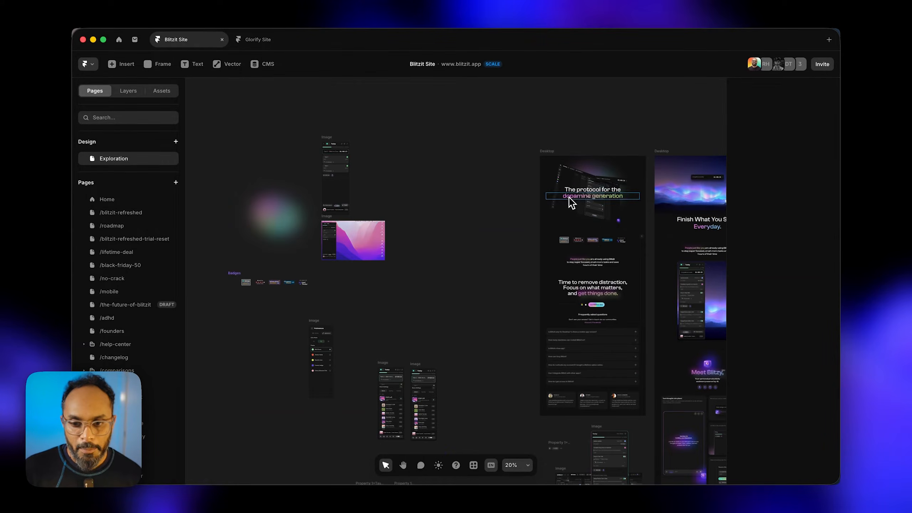
scroll(502, 269, right, 4)
scroll(502, 269, up, 3)
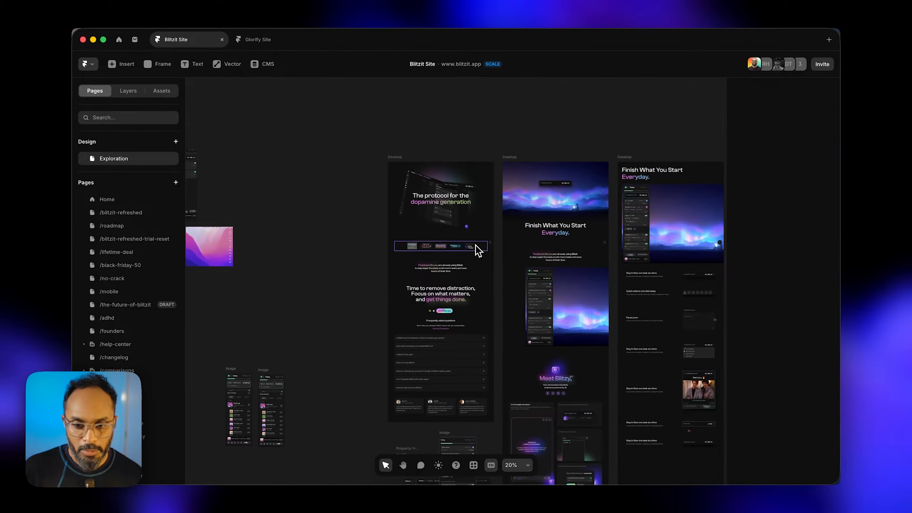
scroll(470, 247, right, 1)
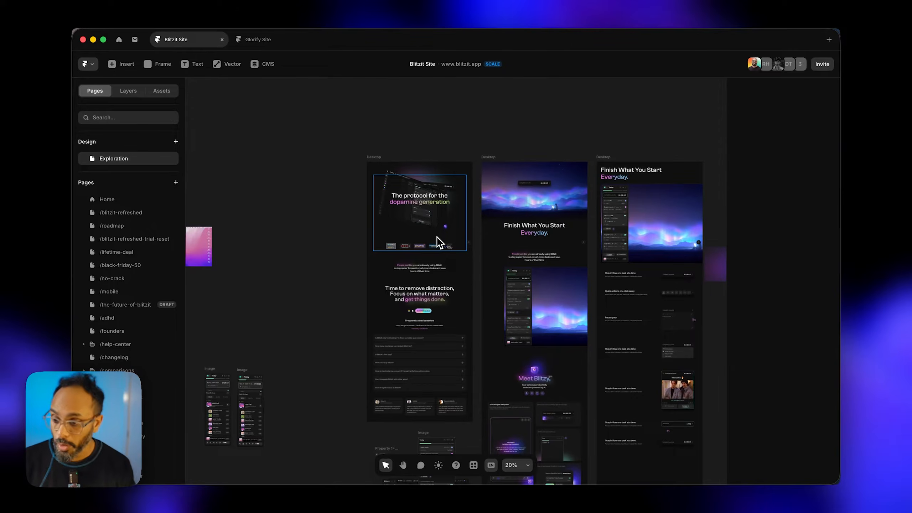
ctrl+scroll(429, 222, up, 3)
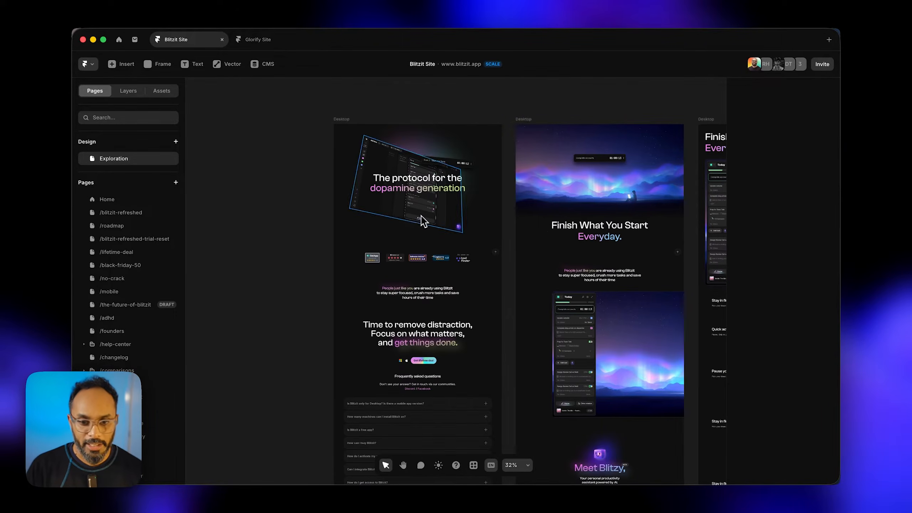
scroll(405, 214, left, 3)
ctrl+scroll(405, 214, up, 5)
click(486, 357)
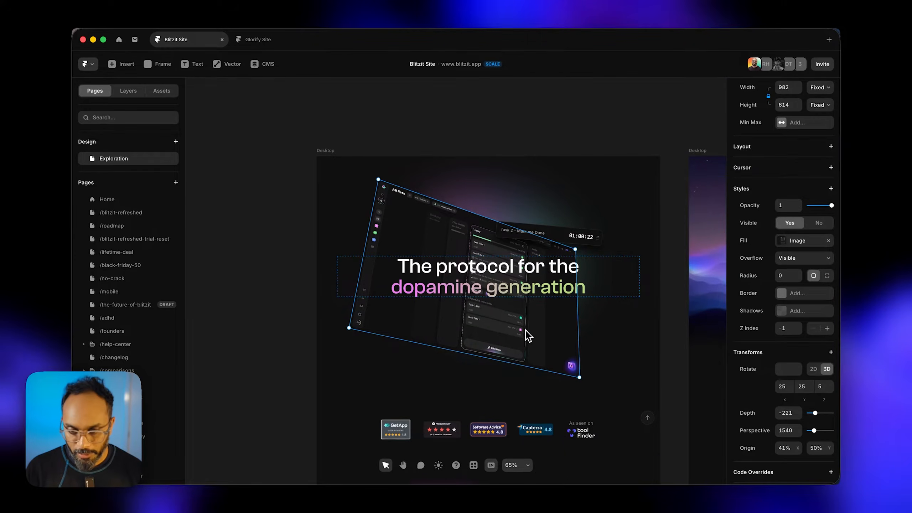
Step: Compare the "The protocol for the dopamine generation" hero with the neighbouring "Finish What You Start Everyday." hero
scroll(516, 324, down, 2)
scroll(517, 323, right, 4)
scroll(781, 375, down, 2)
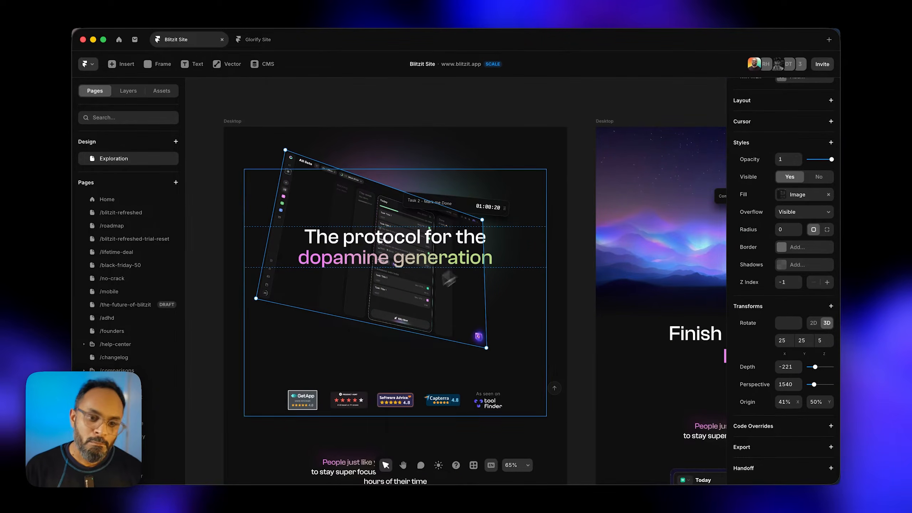
scroll(488, 337, right, 10)
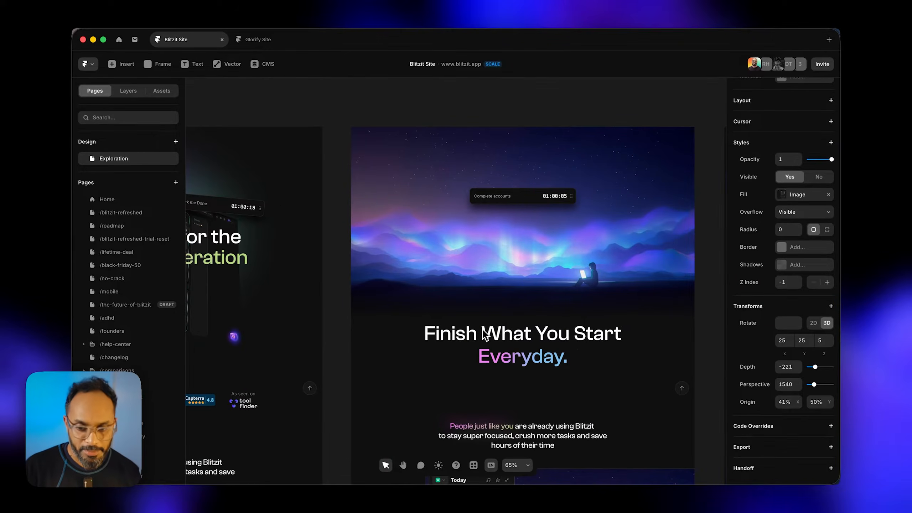
scroll(403, 331, left, 7)
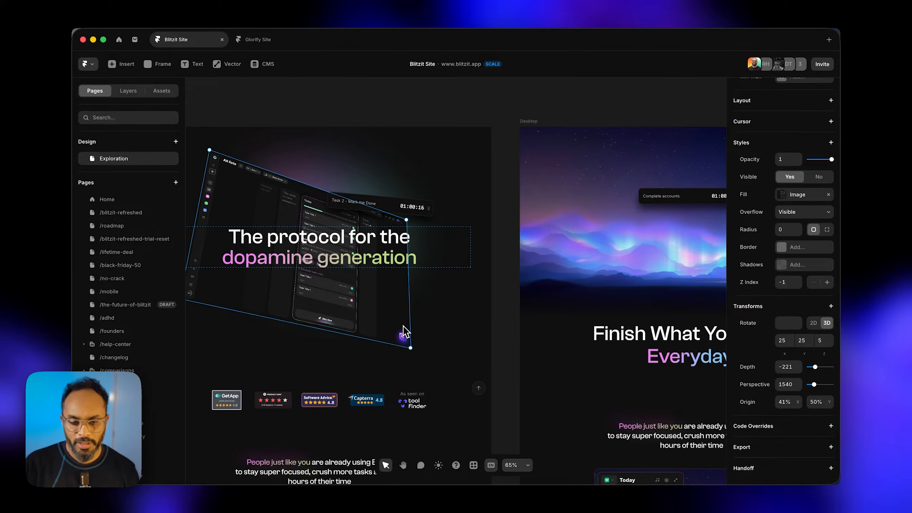
scroll(403, 327, down, 3)
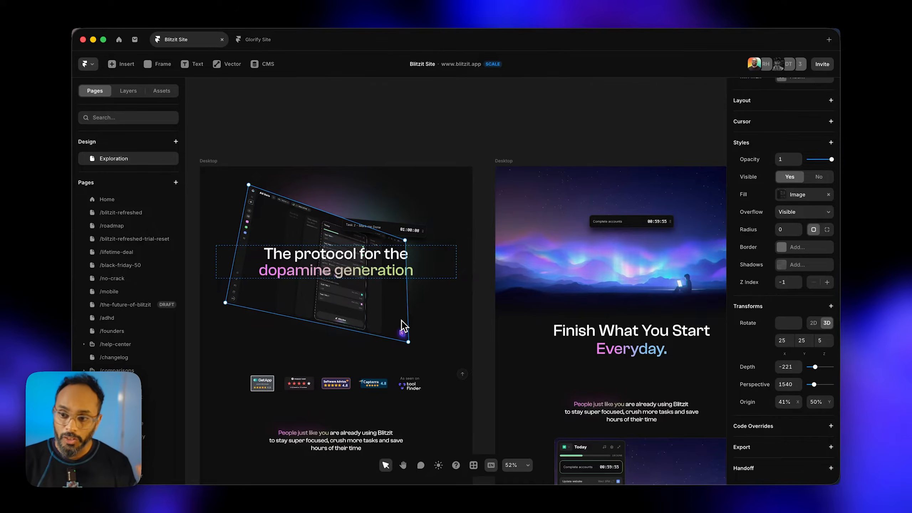
Step: Reselect the tilted dashboard image in the "dopamine generation" hero and set its 3D transform perspective to 1628
click(234, 182)
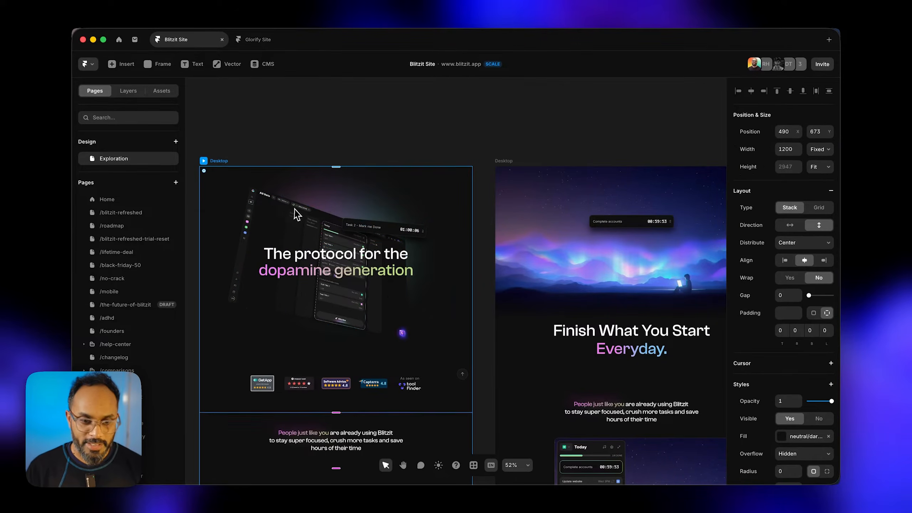
click(291, 204)
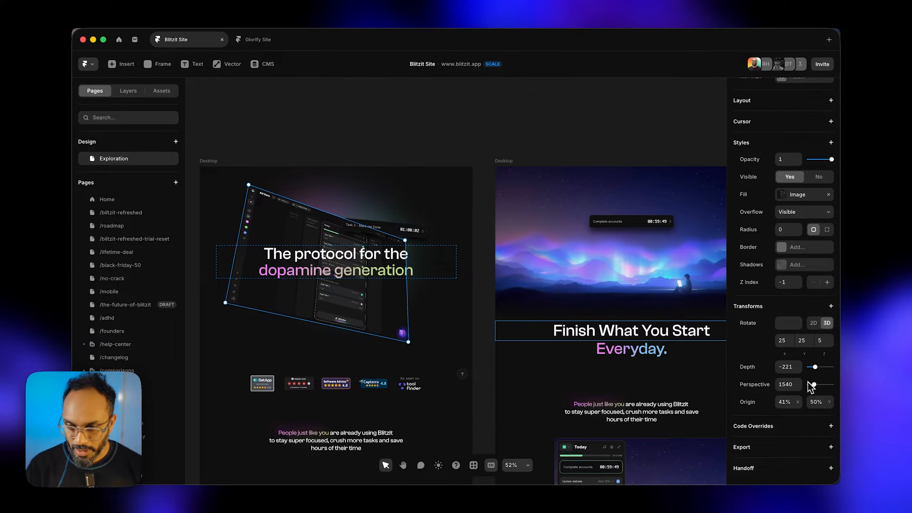
mouse_move(813, 385)
mouse_down()
mouse_move(827, 386)
mouse_move(813, 385)
mouse_up()
scroll(281, 239, up, 3)
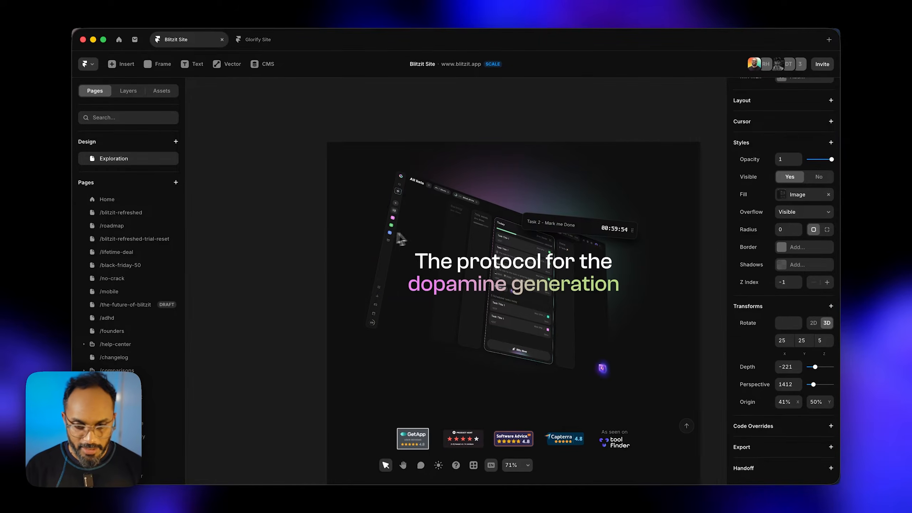
scroll(401, 238, right, 2)
mouse_move(813, 384)
mouse_down()
mouse_move(819, 389)
mouse_move(812, 386)
mouse_up()
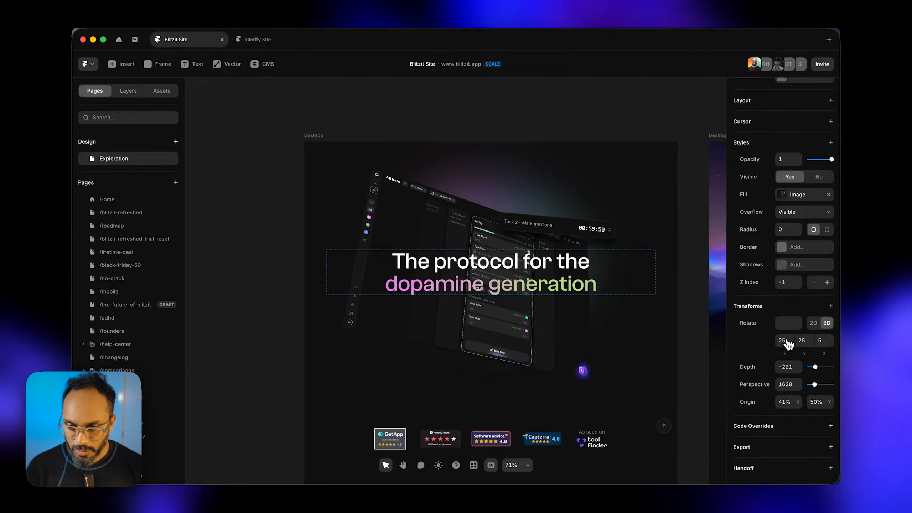
Step: Check the tilted dashboard image in its hero and examine the adjacent "Finish What You Start Everyday." design
scroll(406, 267, right, 3)
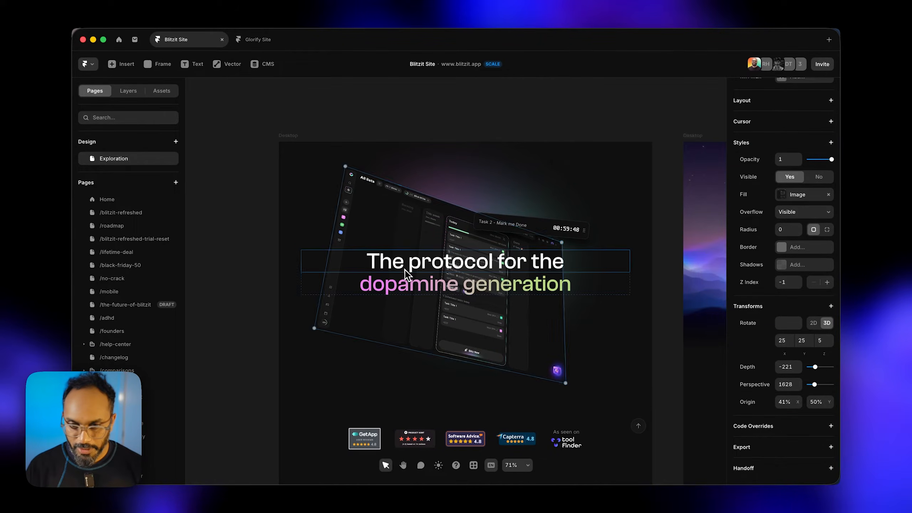
scroll(406, 267, down, 2)
scroll(406, 267, right, 5)
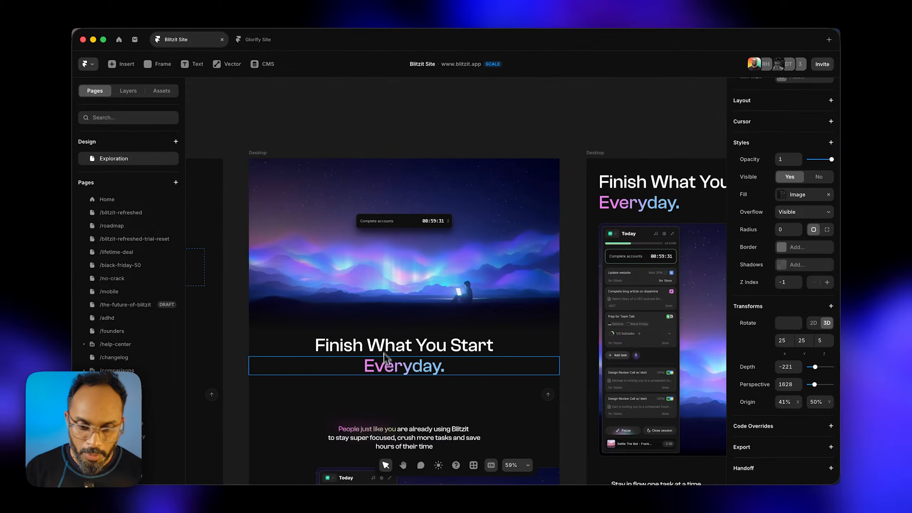
Step: Examine the "Finish What You Start Everyday." variant with the Today task list and the feature sections beneath its hero
scroll(399, 348, right, 5)
scroll(401, 319, right, 3)
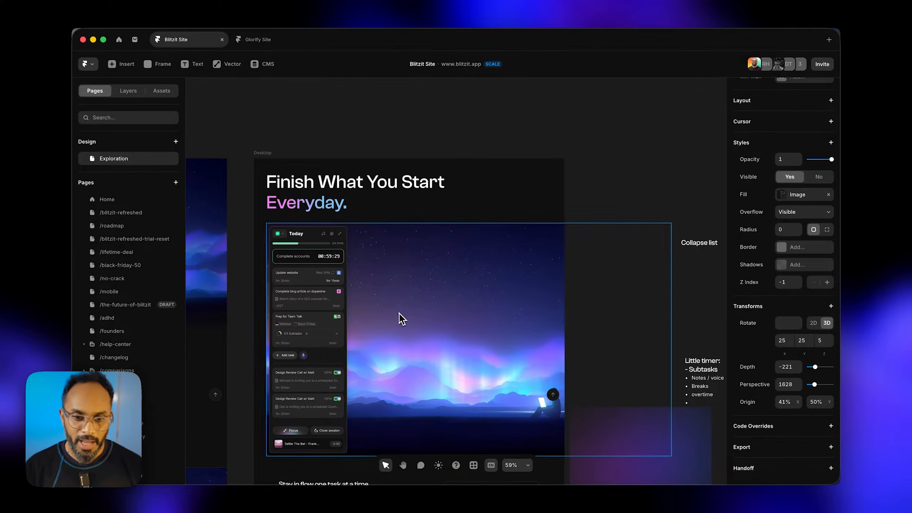
scroll(401, 319, down, 2)
scroll(399, 286, down, 3)
scroll(395, 250, up, 3)
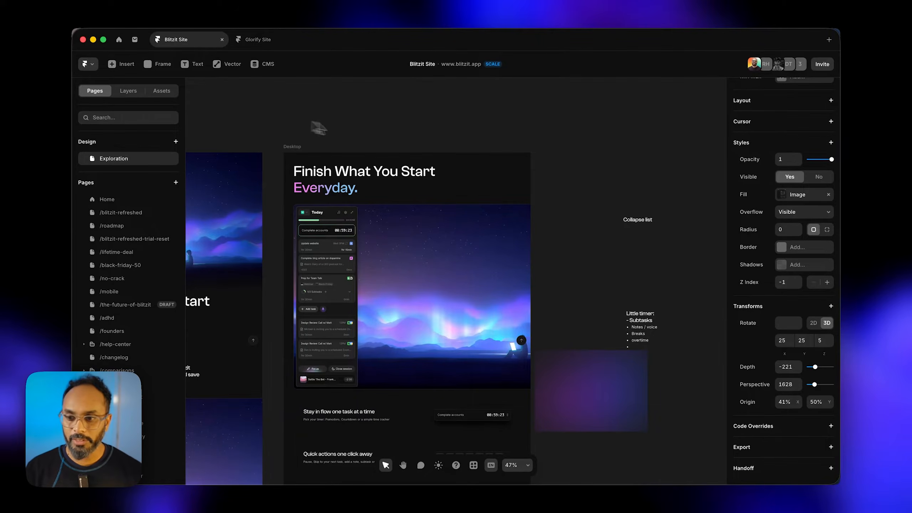
scroll(403, 153, right, 10)
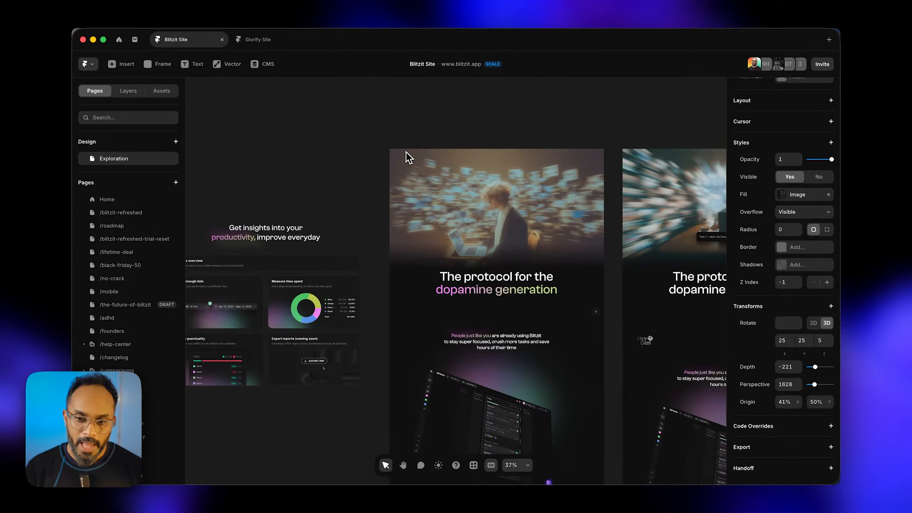
Step: Preview the "dopamine generation" design with the person in profile at a laptop, review it down to the frequently asked questions, and return to the canvas
scroll(406, 156, up, 3)
click(502, 181)
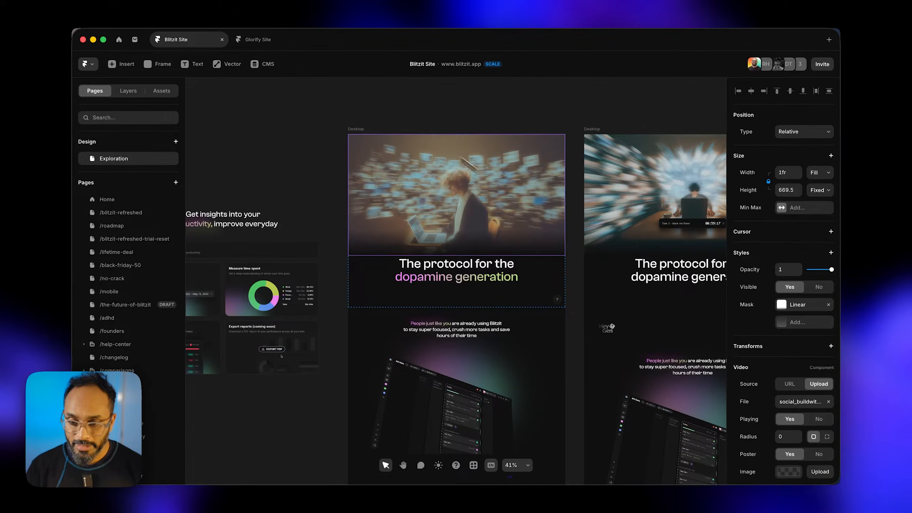
click(372, 118)
click(359, 128)
click(353, 130)
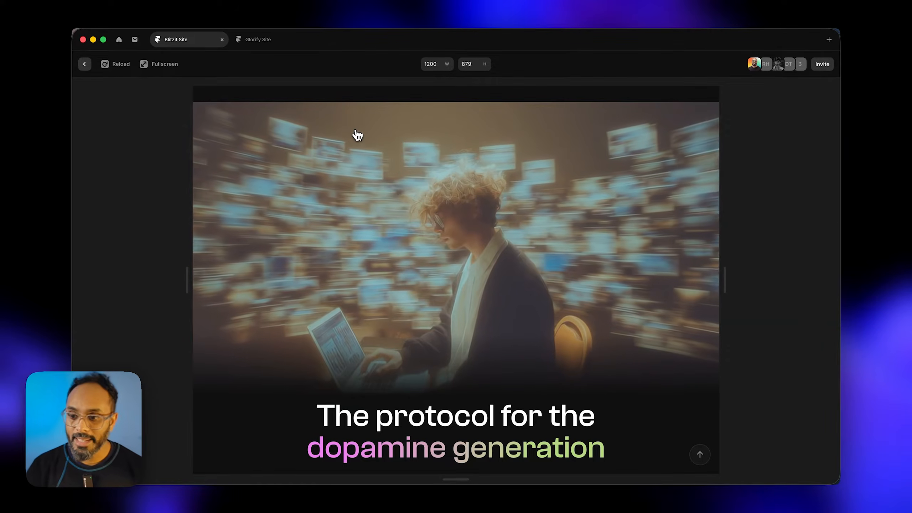
scroll(440, 188, down, 10)
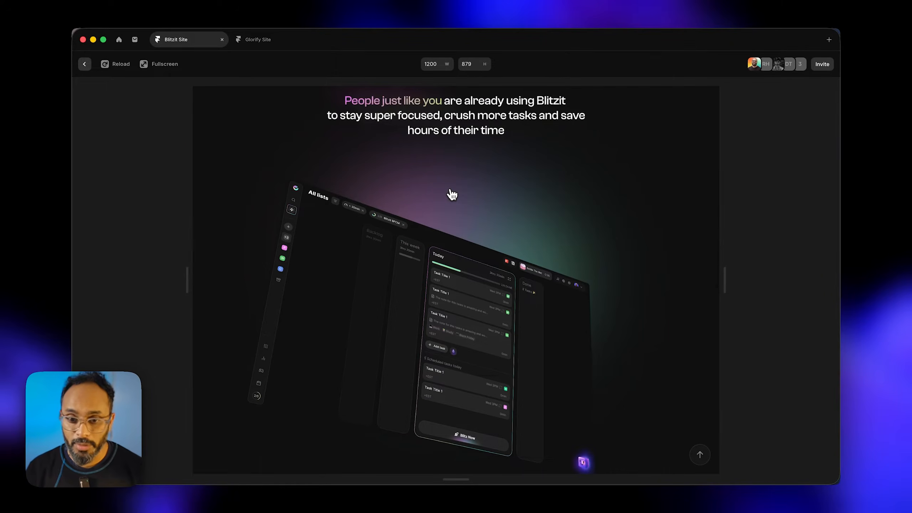
scroll(452, 195, down, 10)
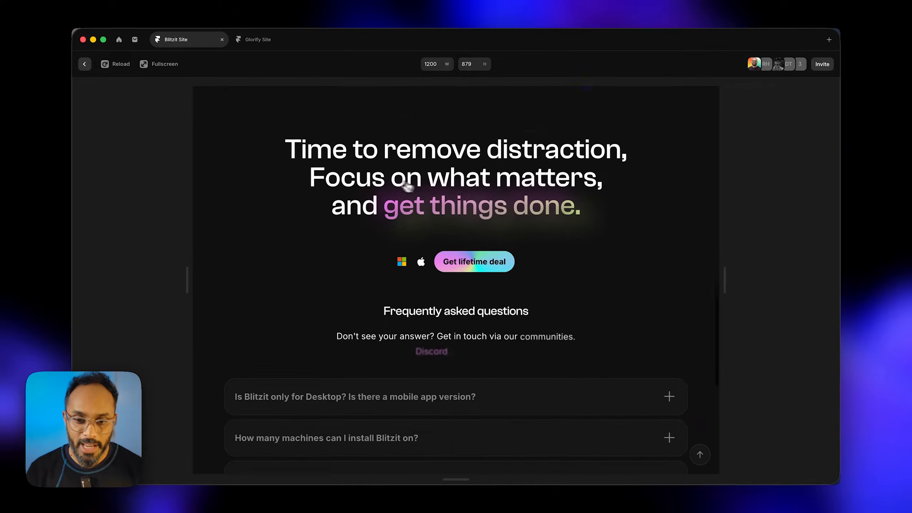
click(86, 66)
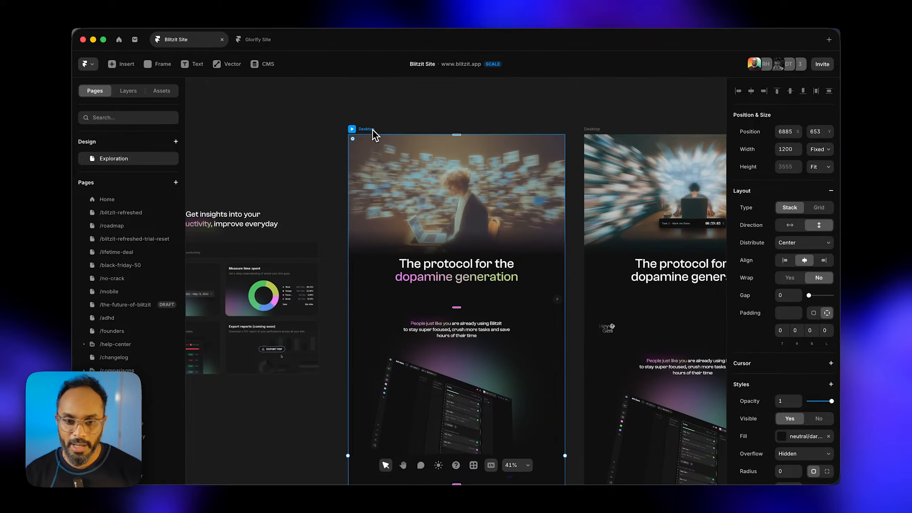
Step: Inspect the video component settings of that design's hero and the text properties of its "The protocol for the" heading
click(460, 181)
scroll(804, 324, down, 8)
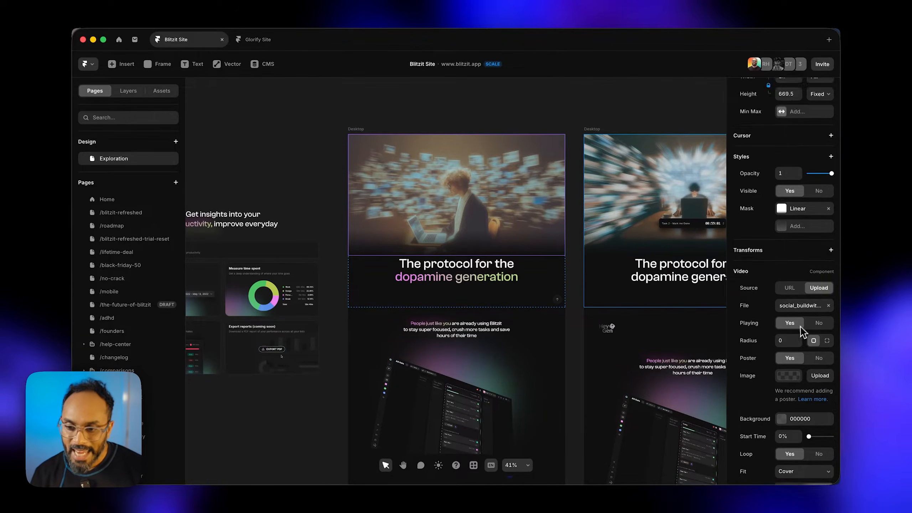
click(463, 264)
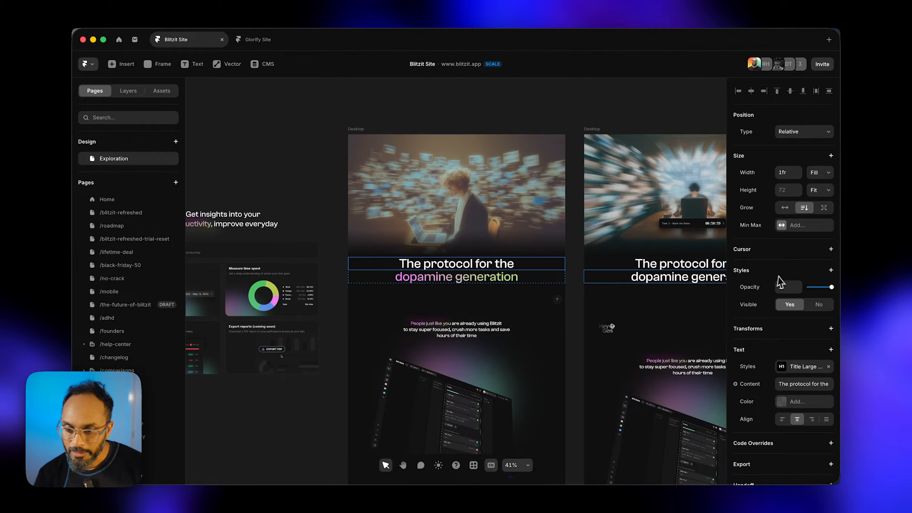
scroll(795, 334, down, 2)
Step: Preview that design's hero again, return to the canvas, and select the "dopamine generation" heading line
click(351, 132)
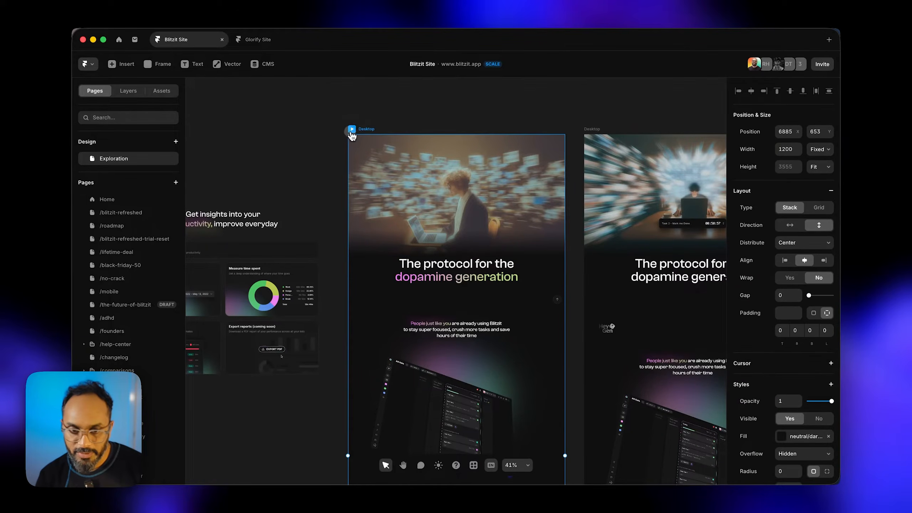
click(353, 130)
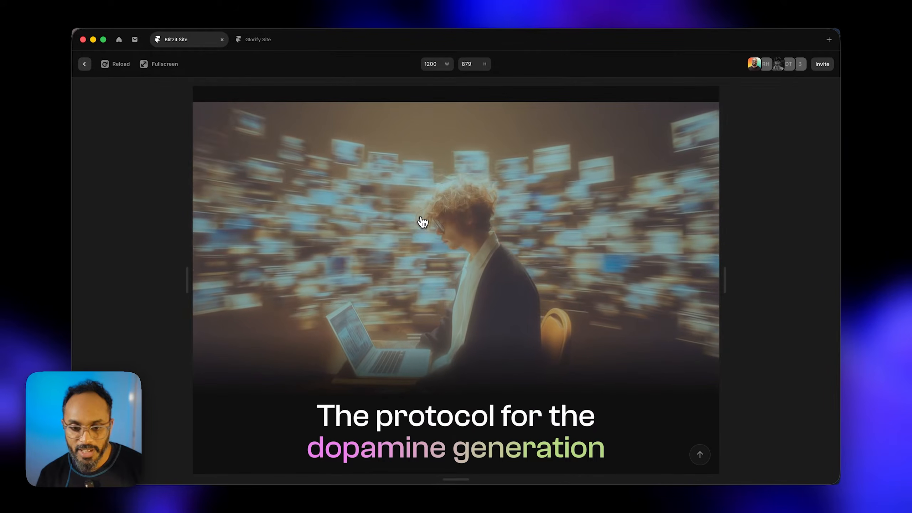
click(85, 64)
click(475, 277)
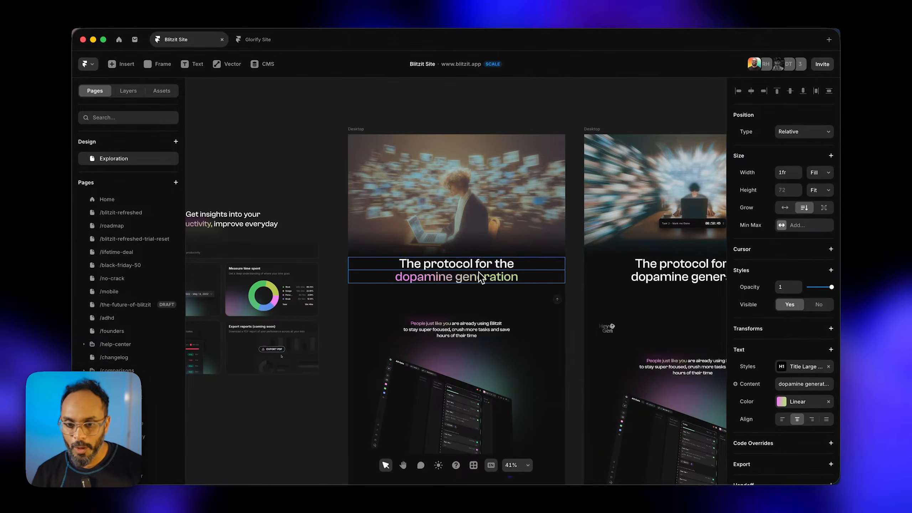
Step: Preview the neighbouring "dopamine generation" variant with the "Task 2 - Mark me Done" timer over its hero, and return to the canvas
scroll(502, 198, right, 6)
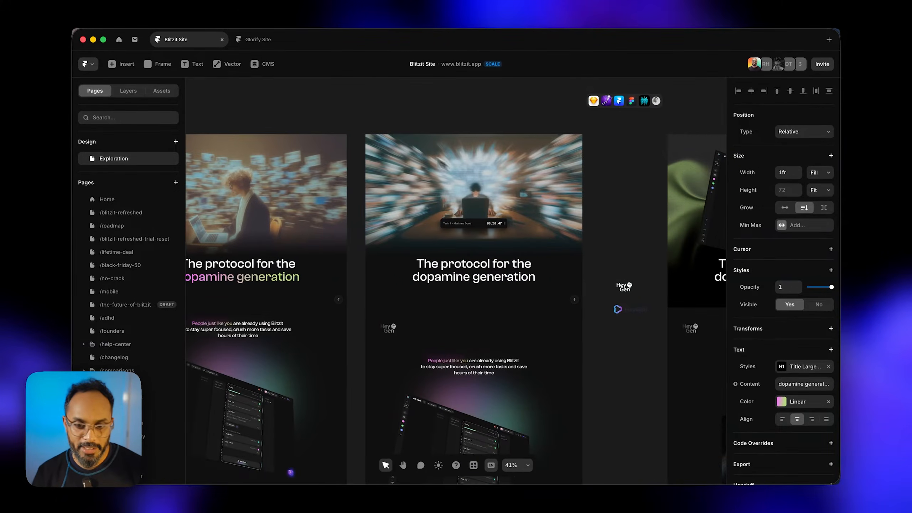
click(381, 130)
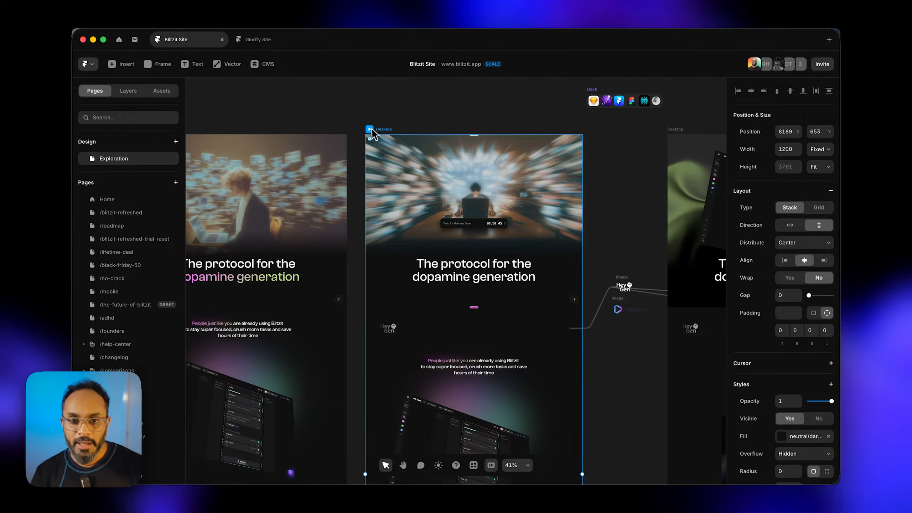
click(369, 129)
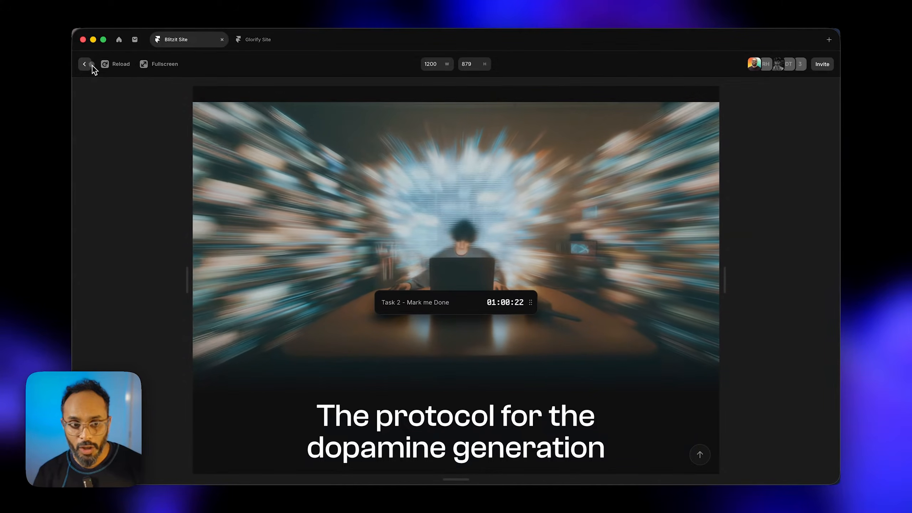
click(92, 65)
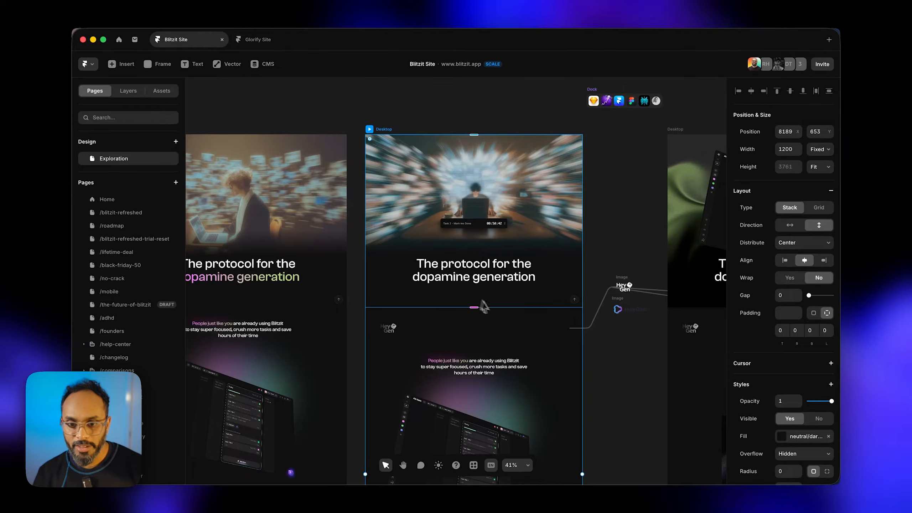
Step: Survey the remaining "dopamine generation" variants, including the green-background one, and go back to the "Finish What You Start Everyday." designs
click(494, 283)
scroll(494, 286, right, 6)
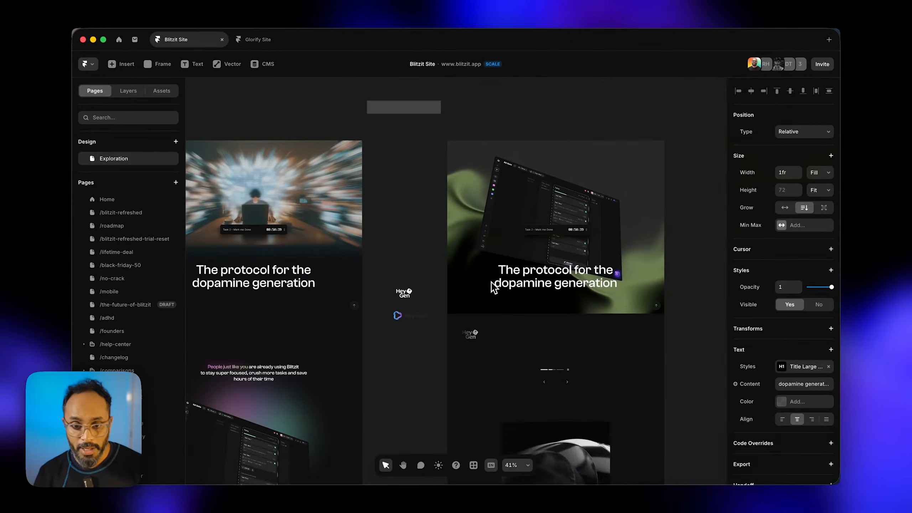
scroll(494, 287, down, 2)
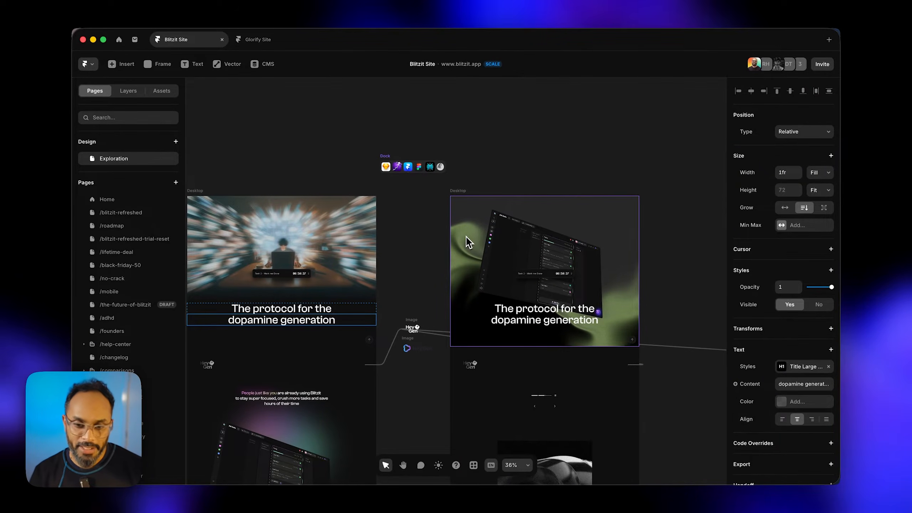
scroll(466, 237, down, 8)
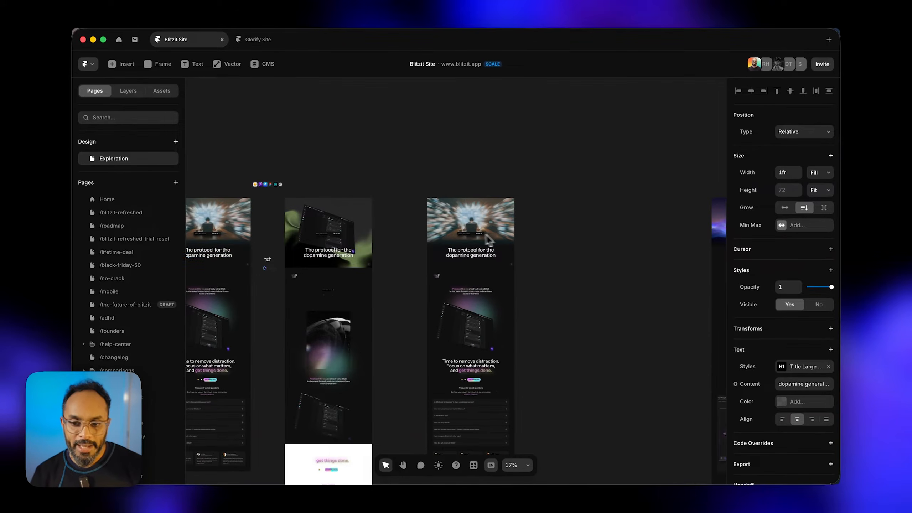
scroll(515, 240, left, 15)
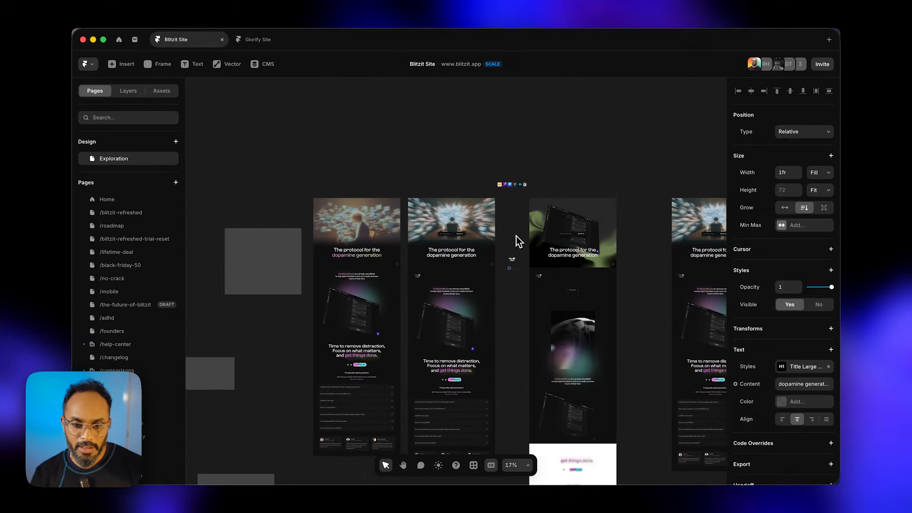
scroll(519, 241, left, 5)
scroll(484, 246, up, 5)
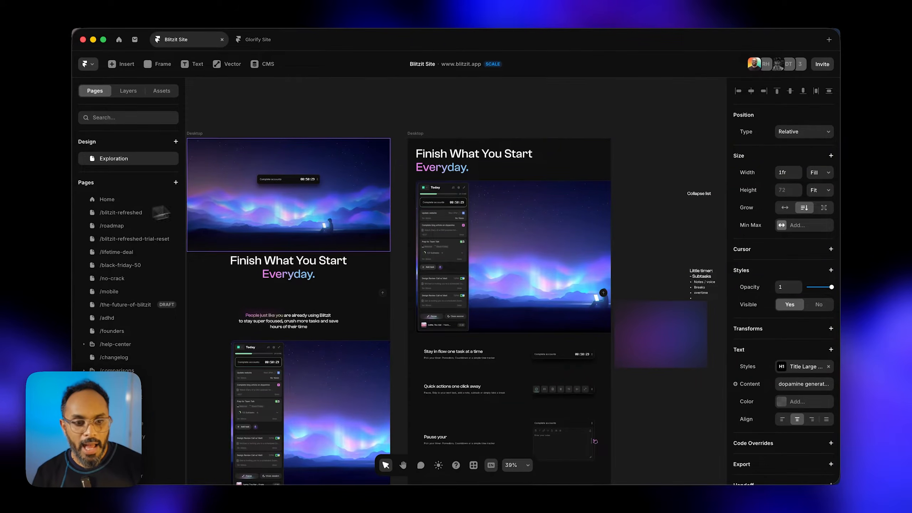
Step: Check the Create Web Page option for the "Finish What You Start Everyday." frame with the Today list, without applying it
click(420, 134)
right_click(427, 140)
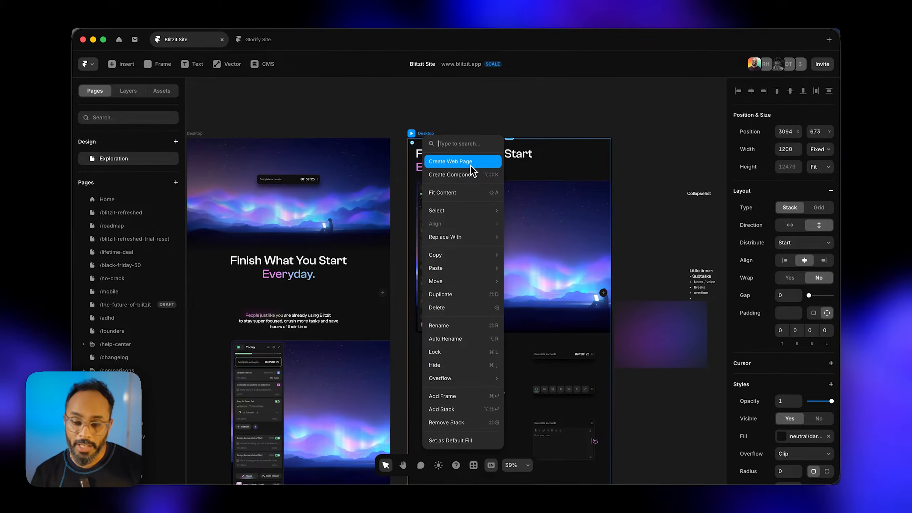
key(Escape)
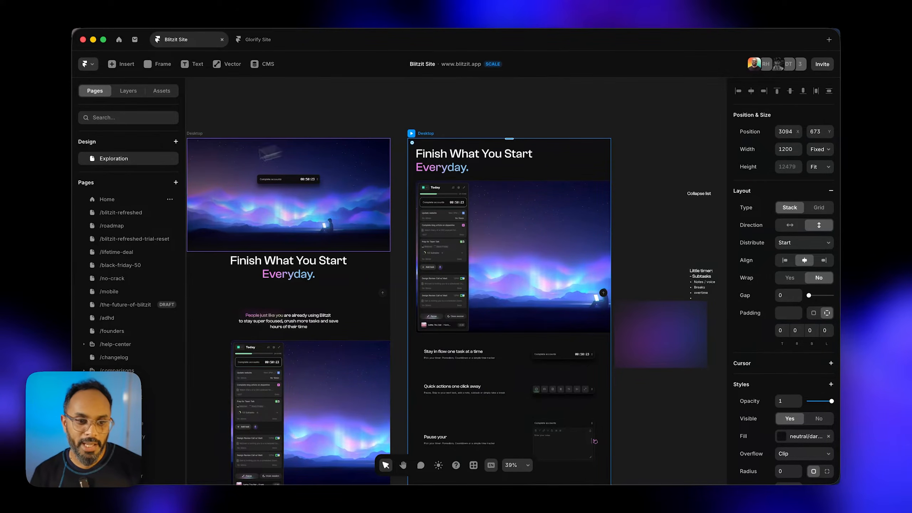
Step: Open the /blitzit-refreshed page and view its Desktop, Tablet and Phone breakpoints together
click(120, 214)
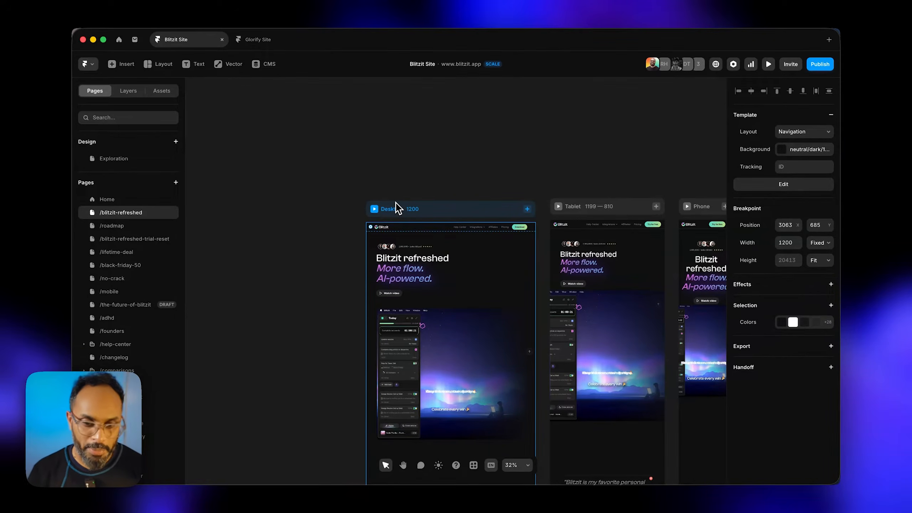
scroll(407, 206, right, 3)
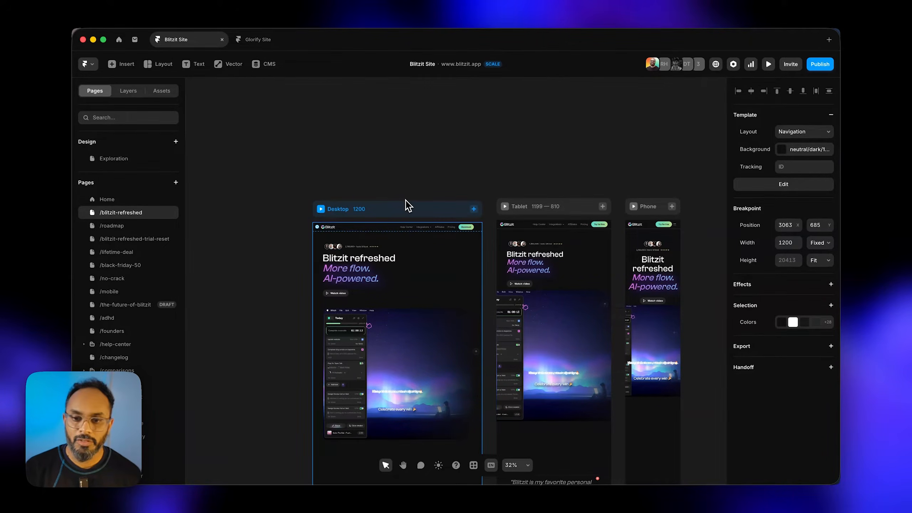
scroll(407, 206, down, 3)
scroll(411, 201, down, 3)
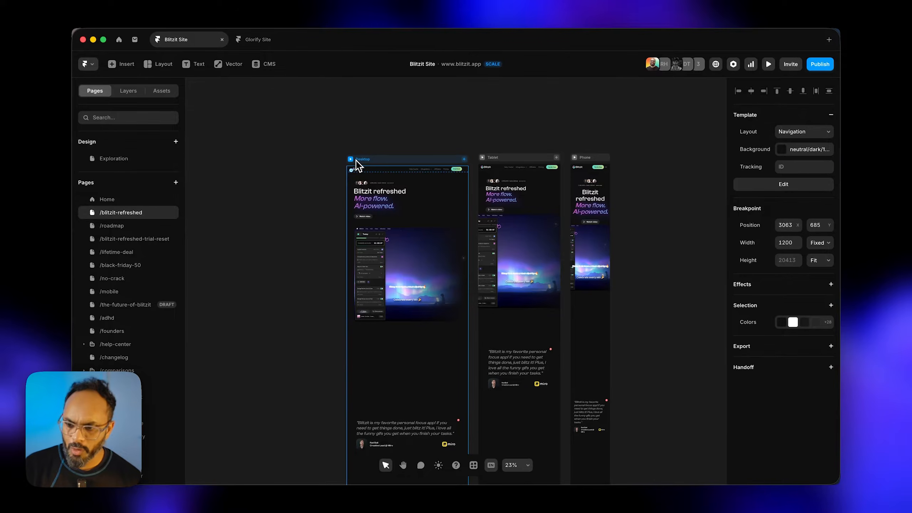
Step: Select the app scene in the Desktop breakpoint's hero and inspect its Scroll Transform effect settings
click(389, 236)
scroll(391, 251, up, 5)
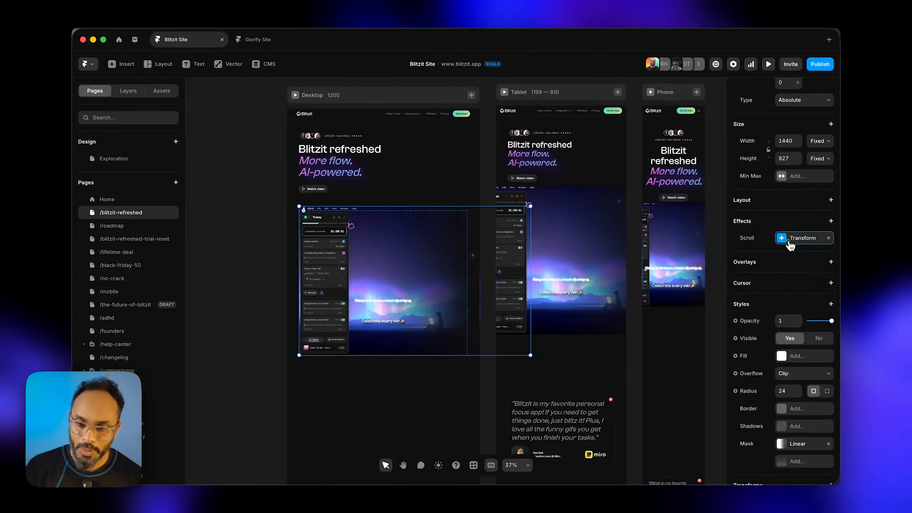
click(790, 245)
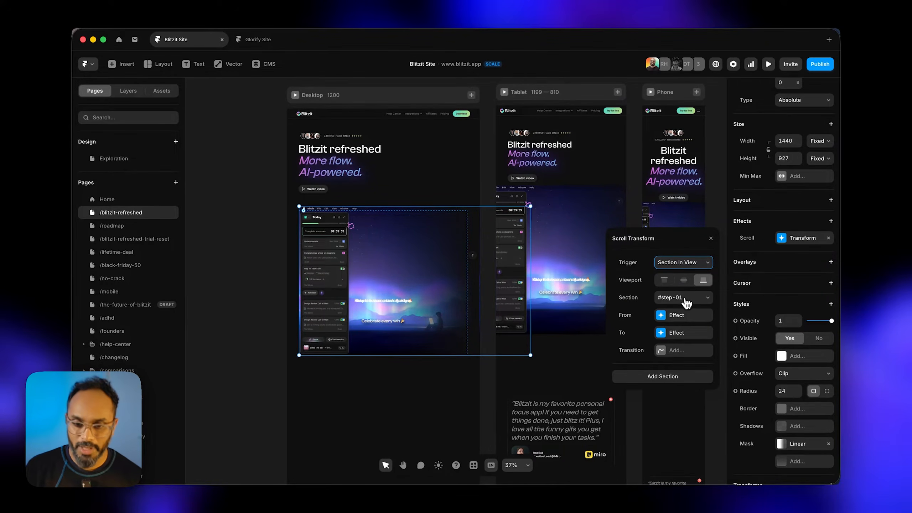
Step: Preview the Desktop breakpoint through to the "Stay in flow one task at a time" section, and return to the canvas
click(295, 95)
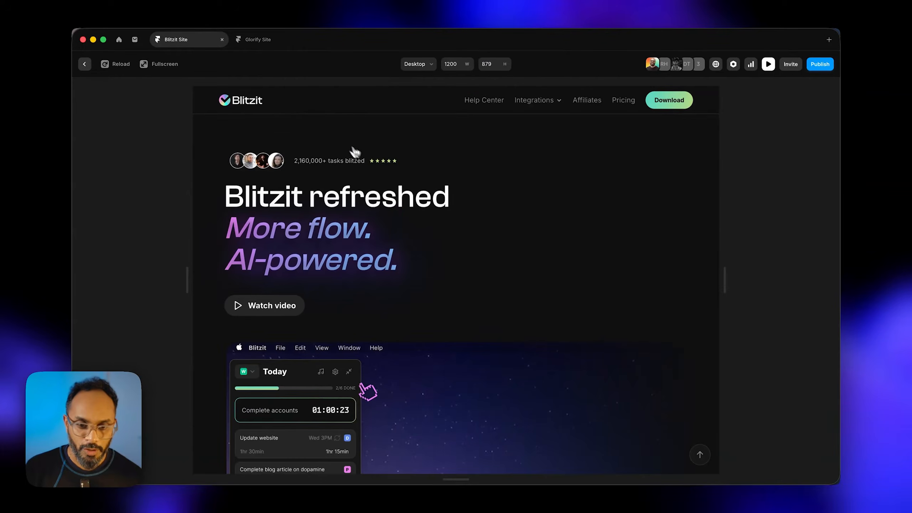
scroll(366, 180, down, 10)
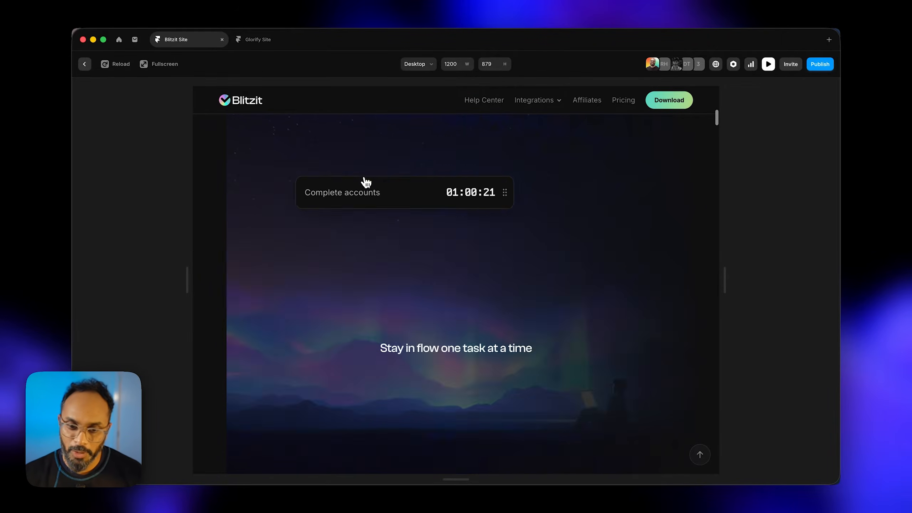
click(85, 64)
Step: Preview the Phone breakpoint and review its scroll animation through the "Celebrate every win" section
scroll(646, 252, up, 3)
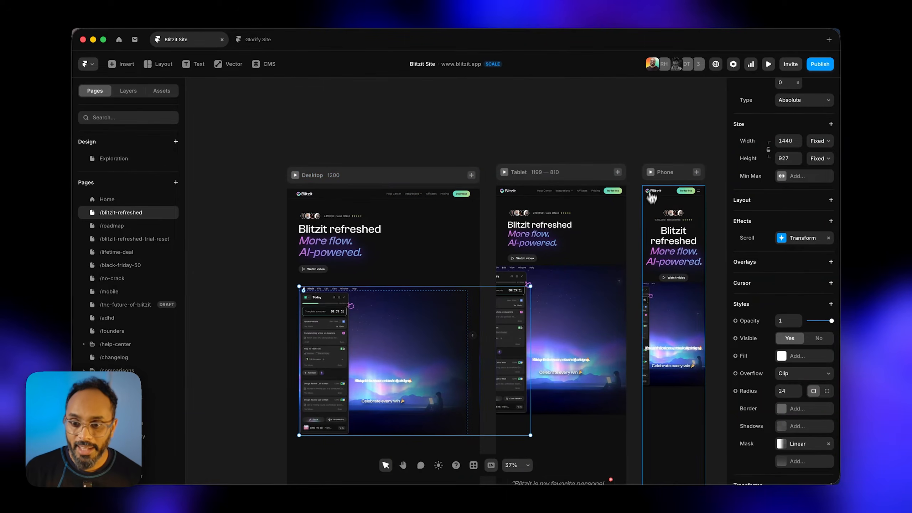
click(652, 174)
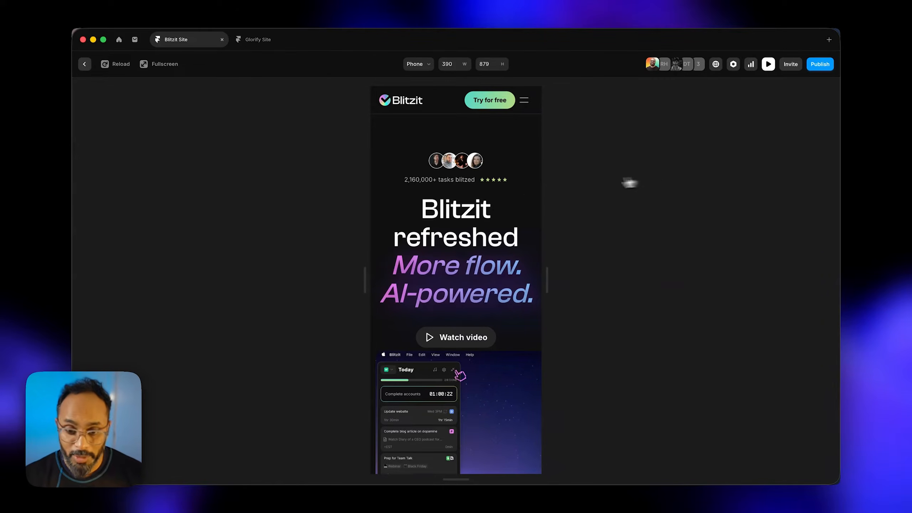
scroll(499, 236, down, 15)
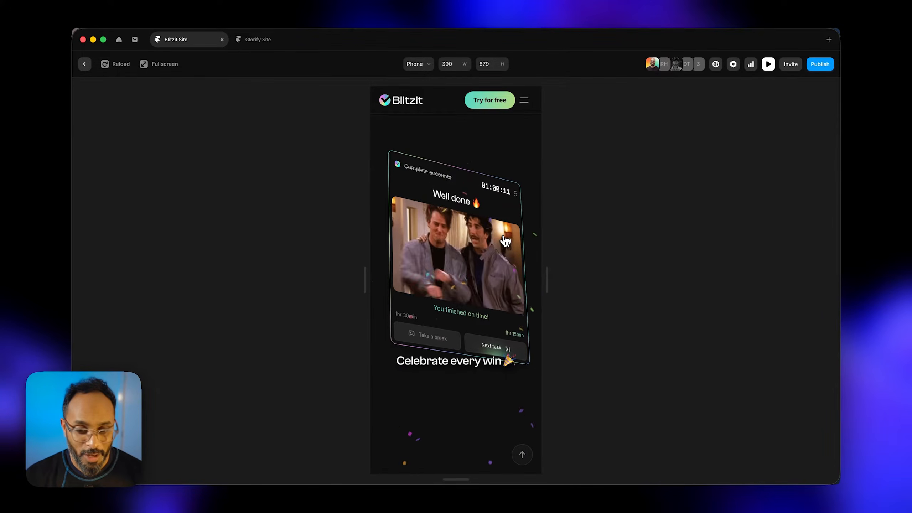
scroll(506, 241, down, 2)
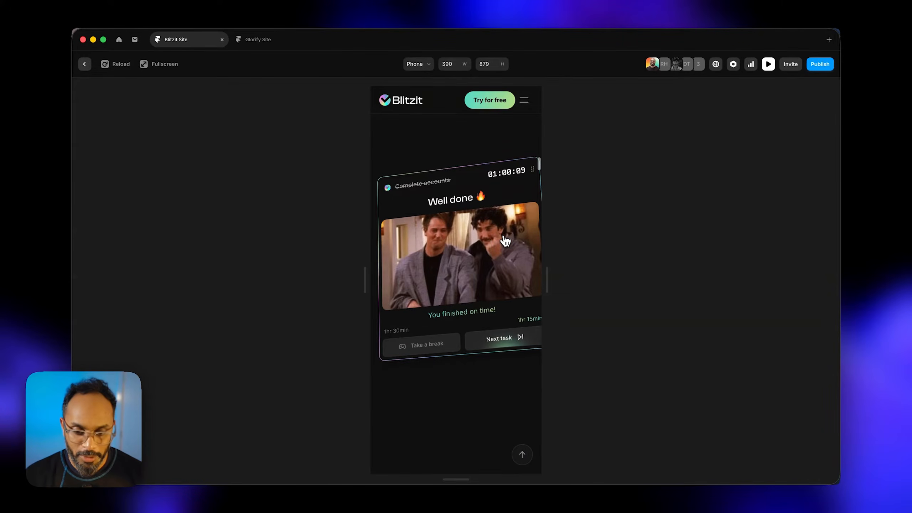
Step: Preview the rest of the Phone breakpoint through to the integration icons and redesigned dashboard section, and return to the canvas
scroll(506, 240, down, 2)
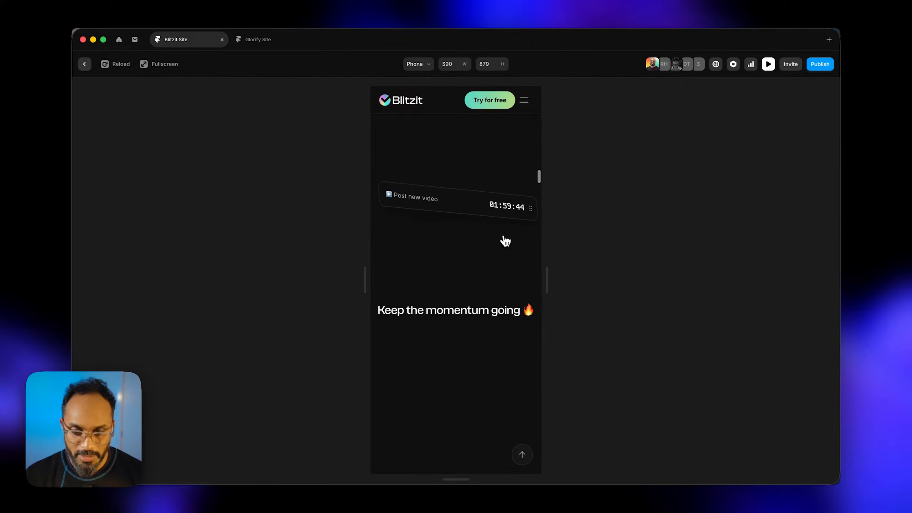
scroll(505, 241, down, 10)
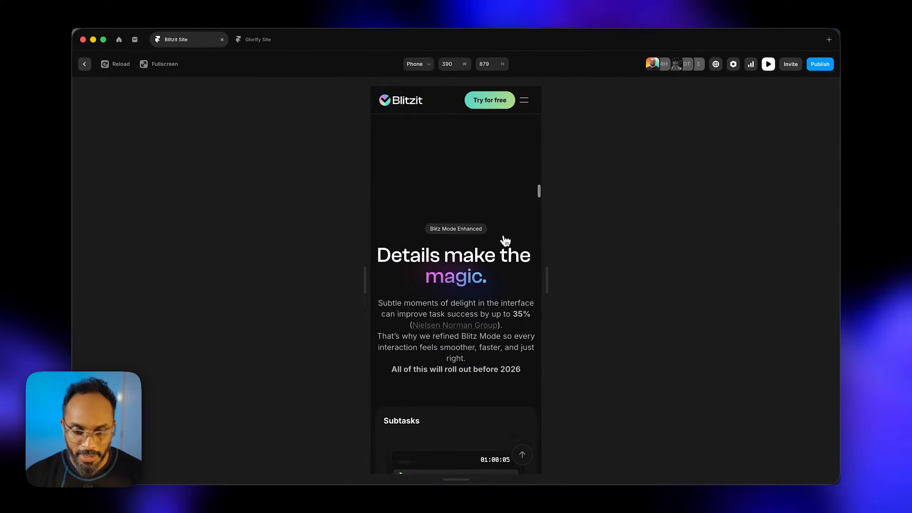
scroll(506, 241, down, 15)
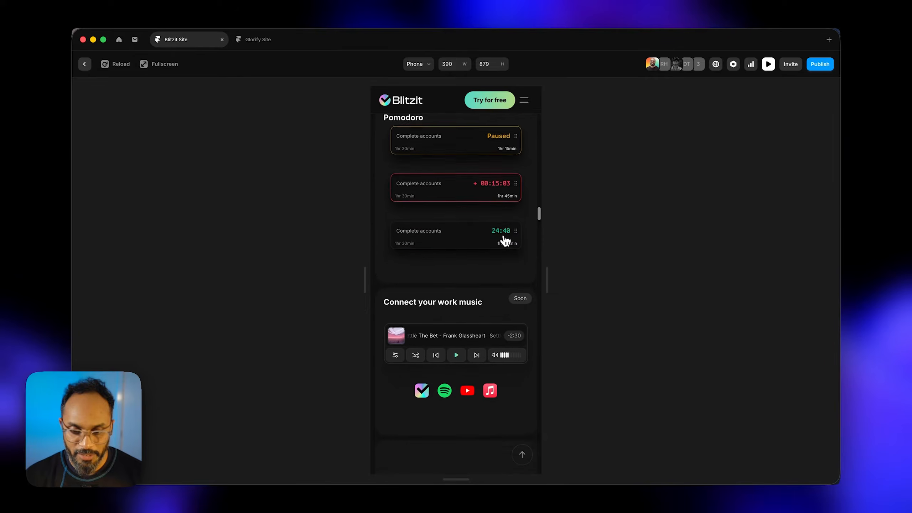
scroll(505, 240, down, 15)
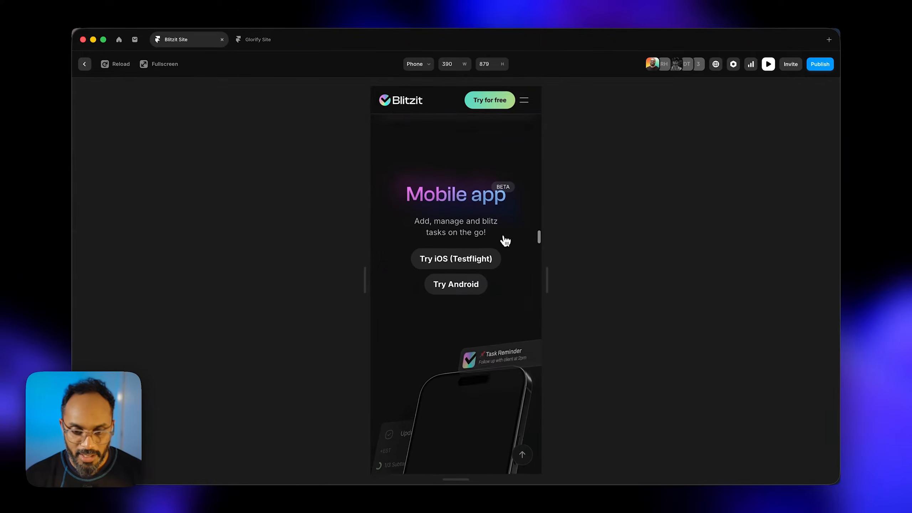
scroll(506, 241, down, 10)
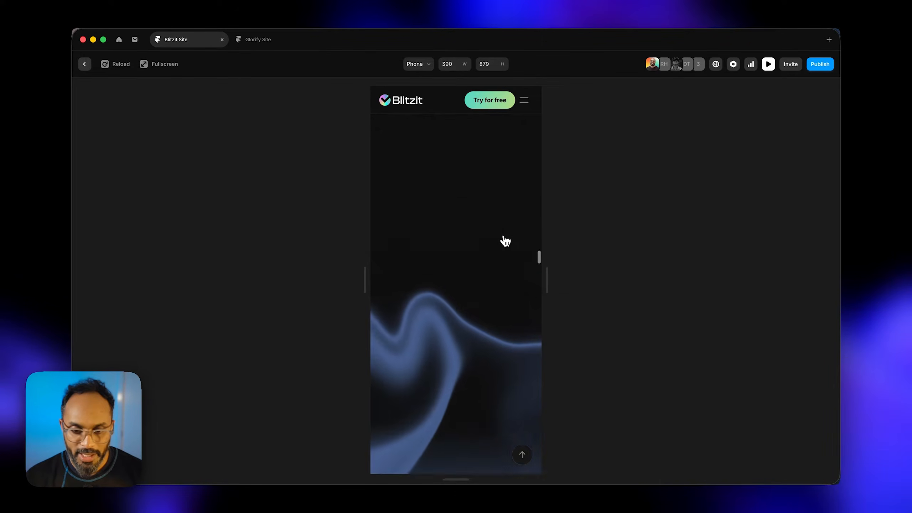
scroll(506, 241, down, 10)
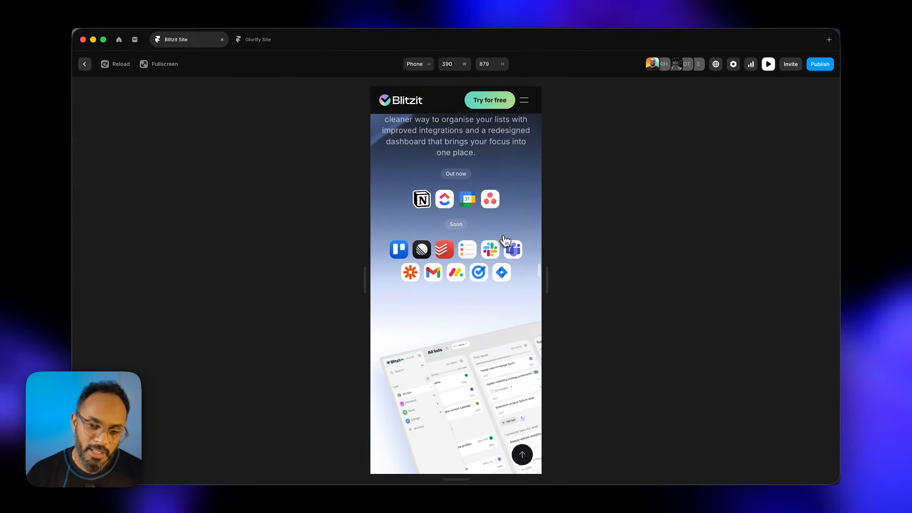
click(85, 65)
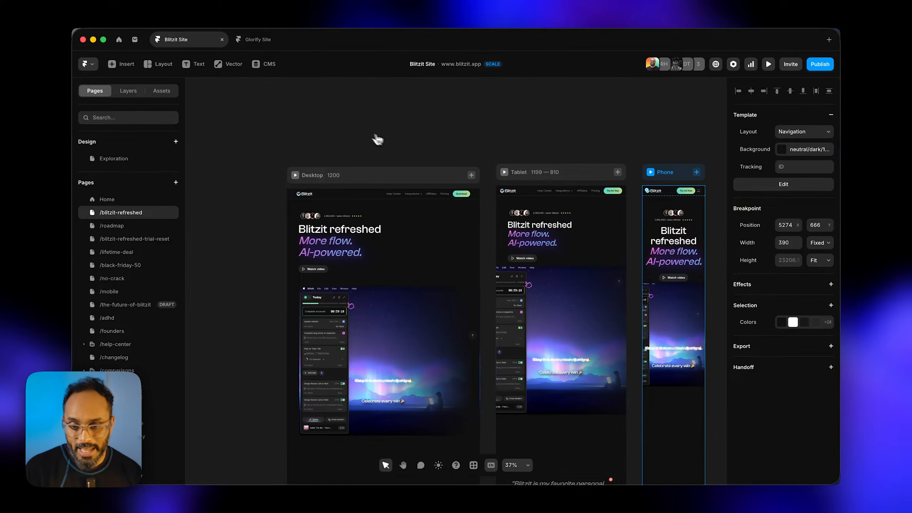
Step: Preview the Tablet breakpoint's scroll animation through to the "Details make the magic." section, and return to the canvas
click(504, 173)
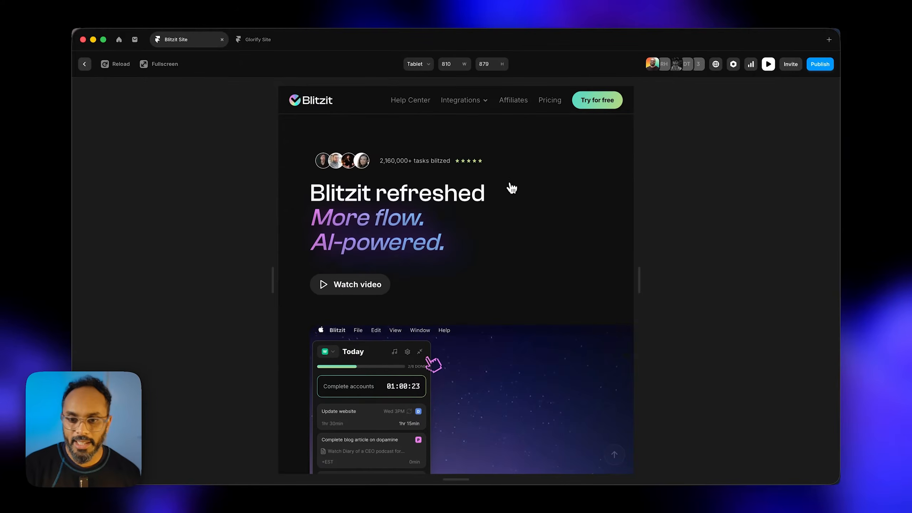
scroll(511, 188, down, 10)
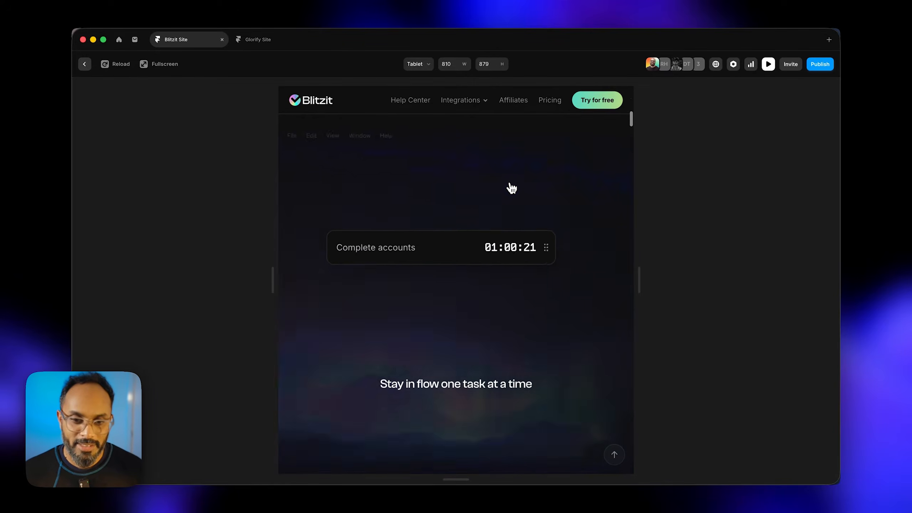
scroll(511, 188, down, 5)
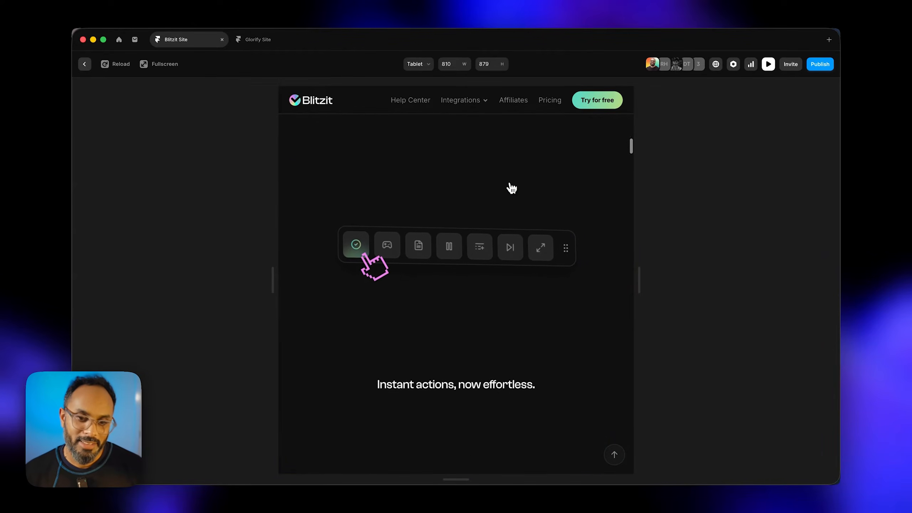
scroll(512, 188, down, 3)
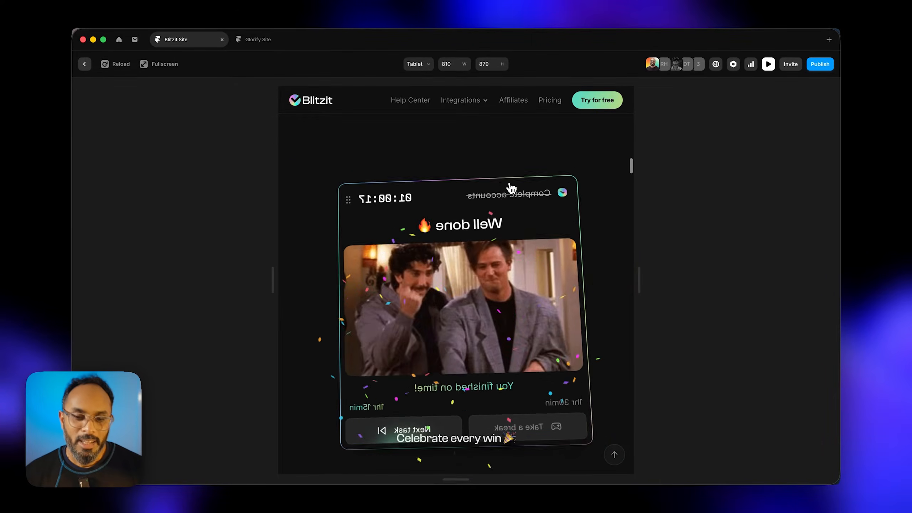
scroll(511, 188, down, 2)
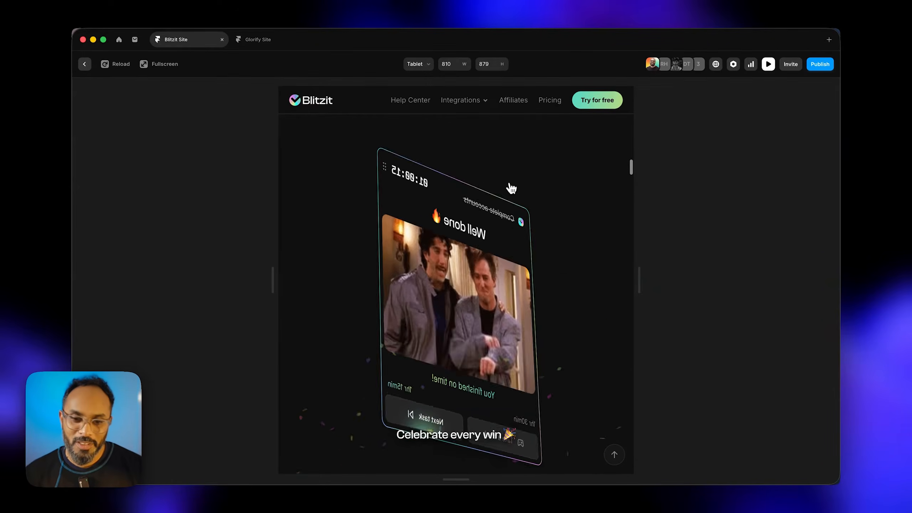
scroll(511, 188, down, 4)
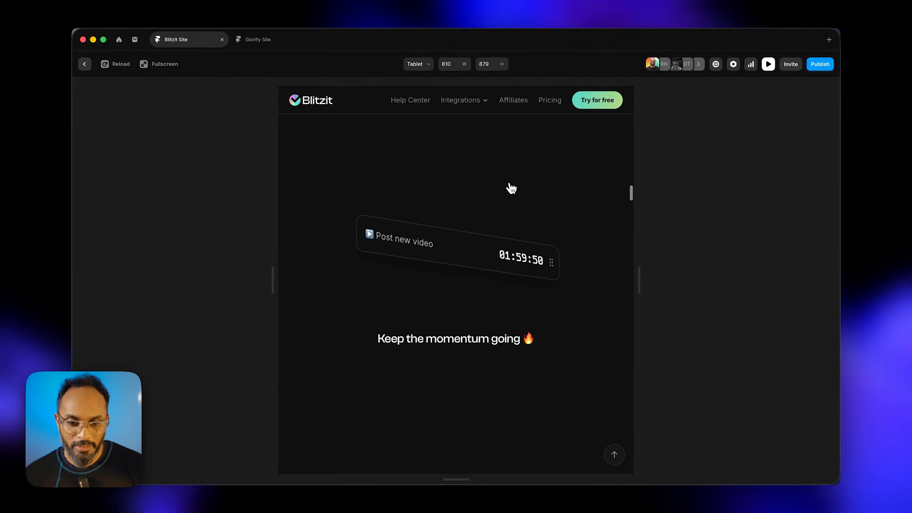
scroll(511, 188, down, 4)
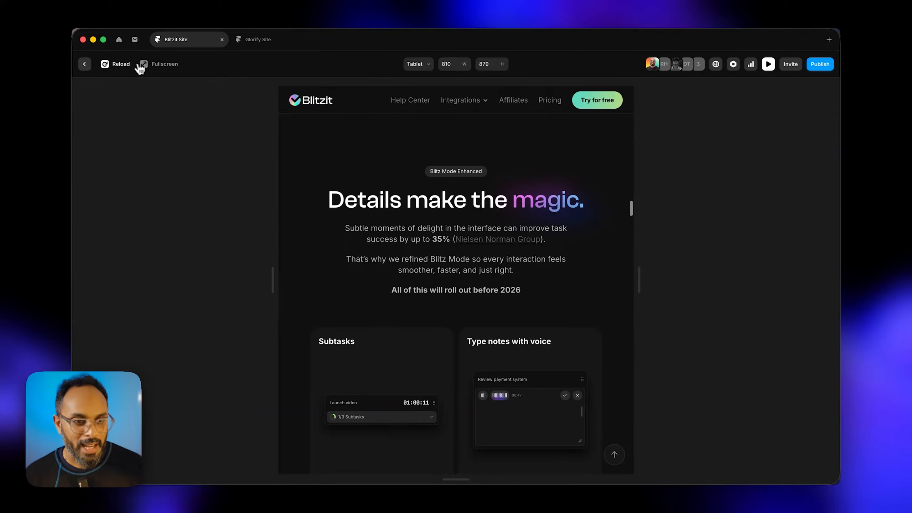
click(87, 65)
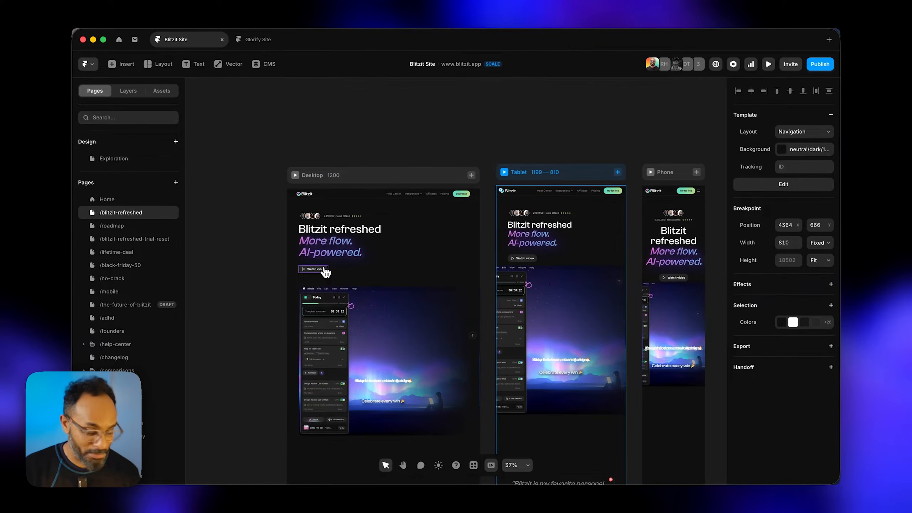
Step: Open the Workshop plugin to view its component suggestions, check the list of available plugins, and close Workshop
click(474, 465)
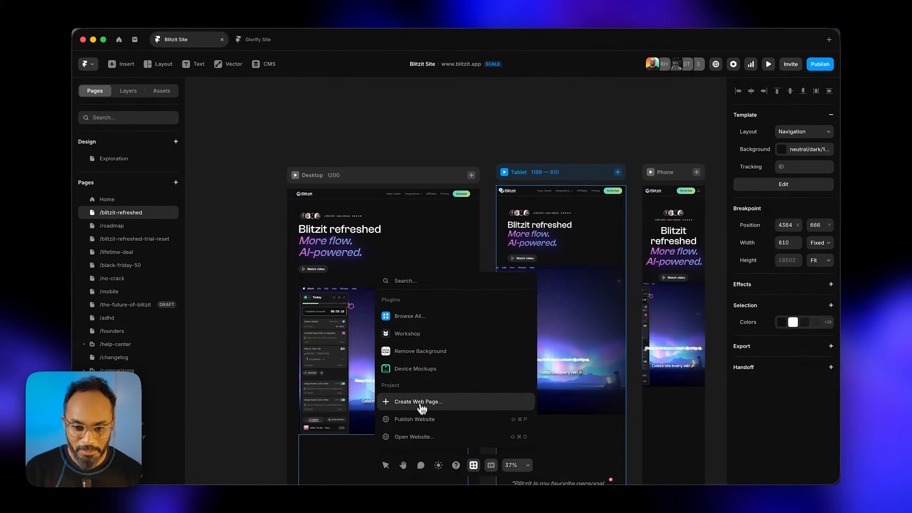
click(420, 336)
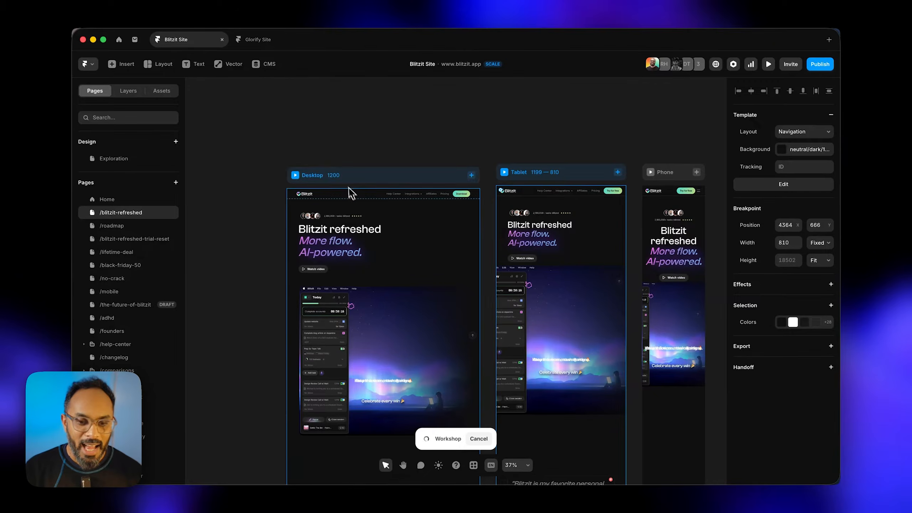
click(473, 465)
key(Down)
key(Down)
key(Down)
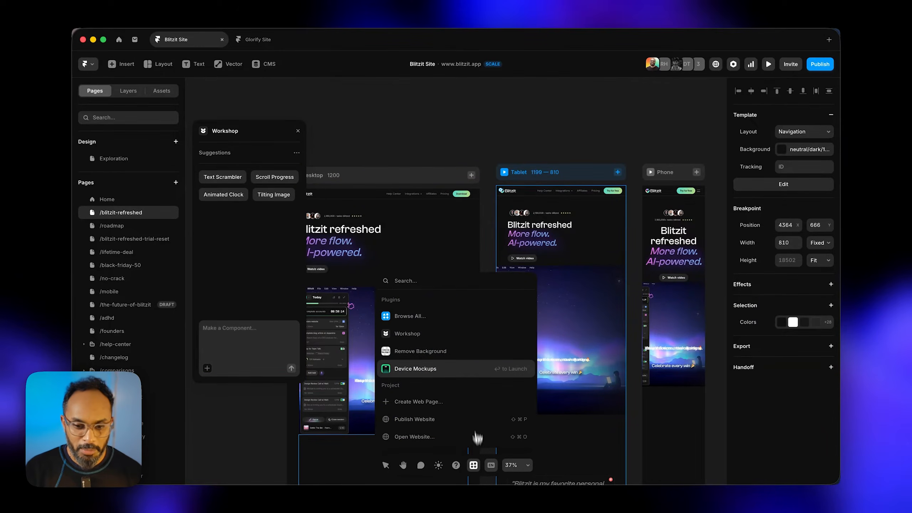
key(Escape)
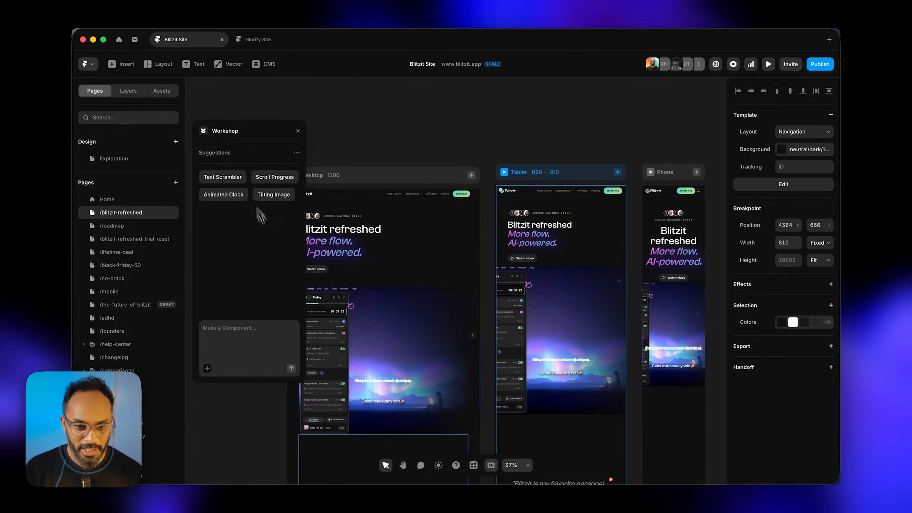
click(298, 132)
Step: Open the Desktop hero's BlitzTower V2 component and its nested timer component, and select the CountdownTimer to inspect its settings
scroll(373, 143, down, 5)
scroll(332, 188, up, 1)
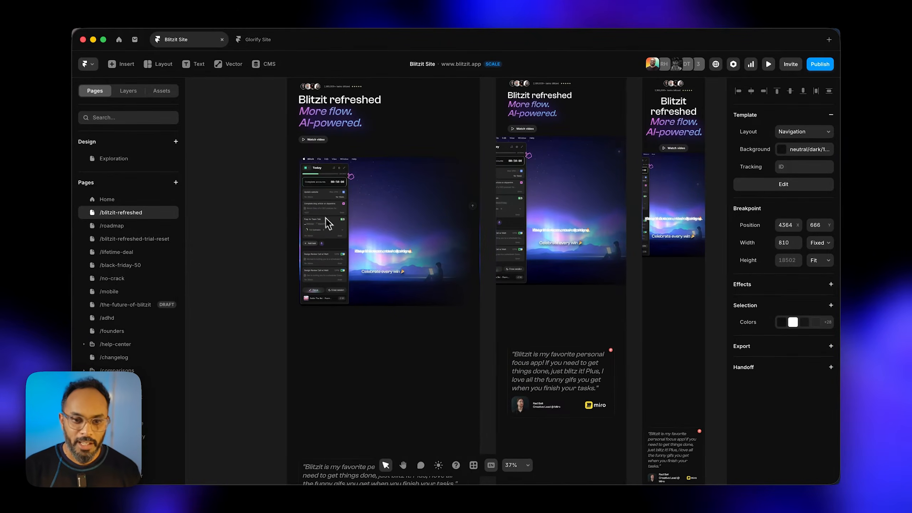
double_click(319, 186)
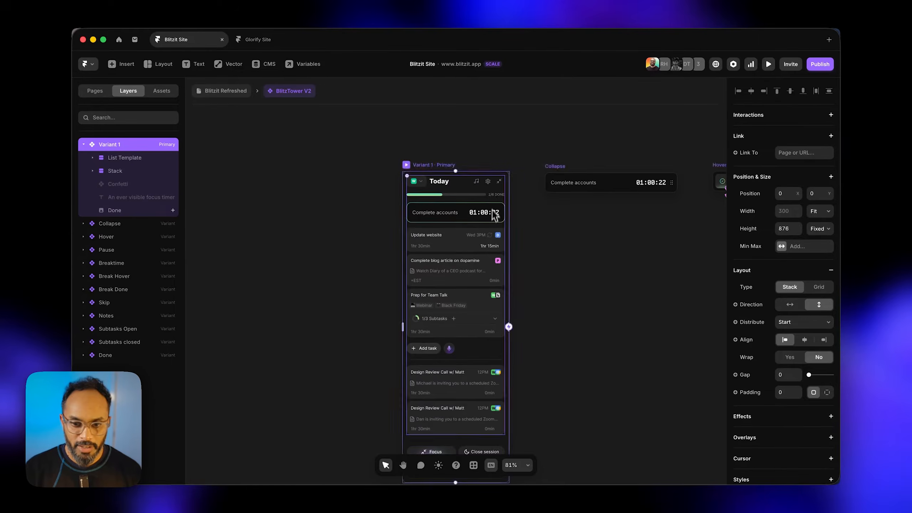
scroll(481, 179, up, 10)
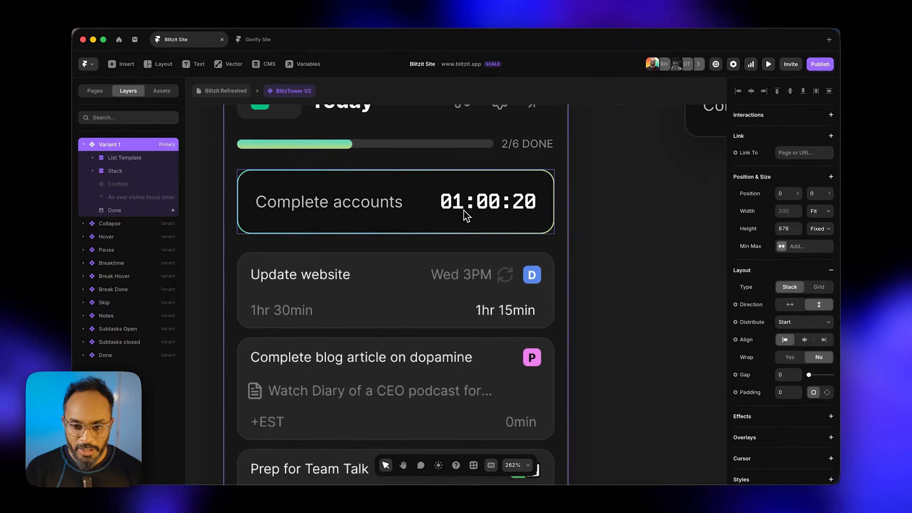
double_click(496, 215)
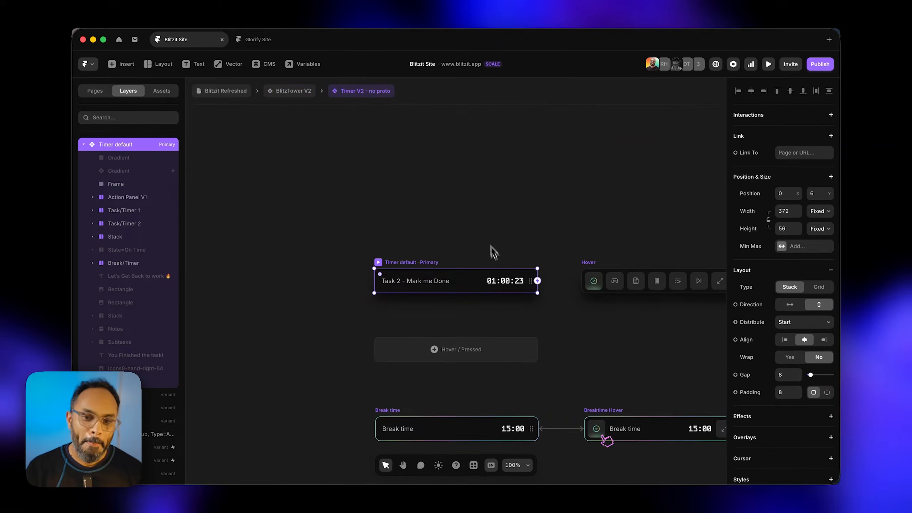
click(505, 282)
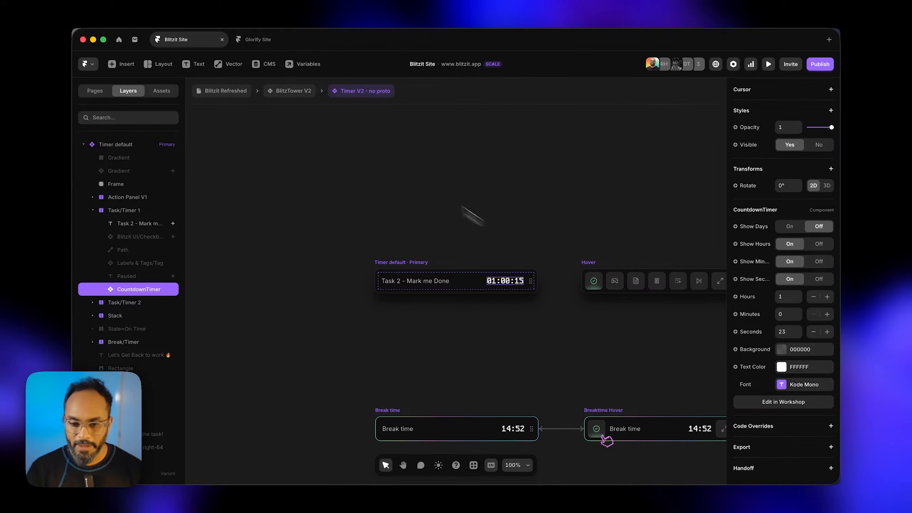
Step: Return to the Blitzit Refreshed page and examine the timers in the Subtasks, "Paused, Overtime, Pomodoro" and Break time cards
click(226, 92)
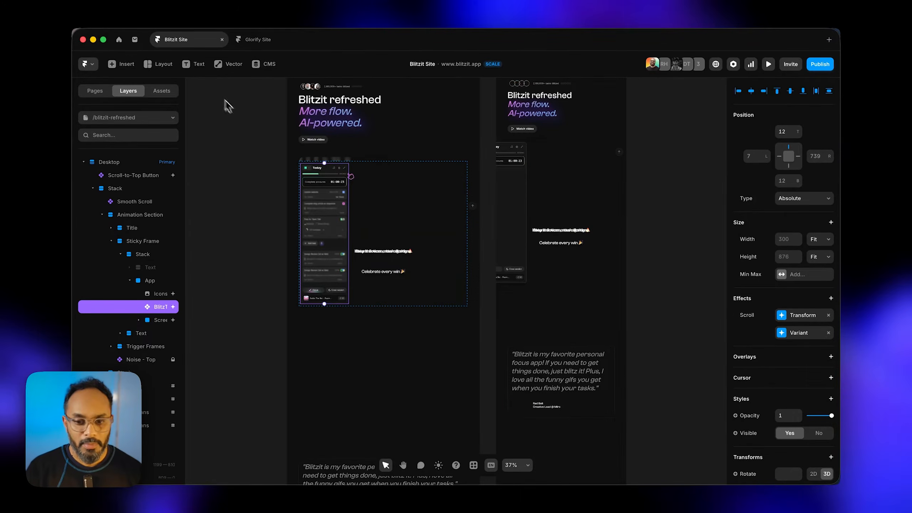
scroll(356, 194, up, 5)
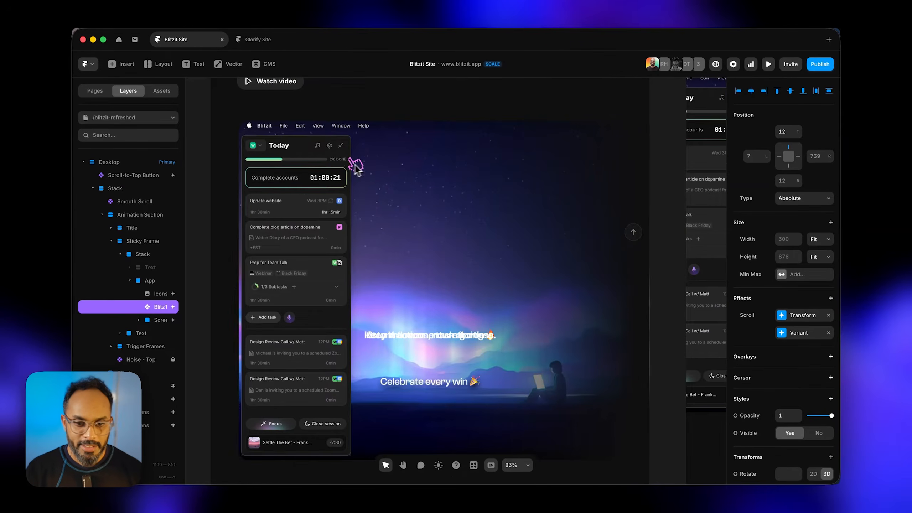
scroll(334, 237, down, 10)
scroll(347, 248, down, 3)
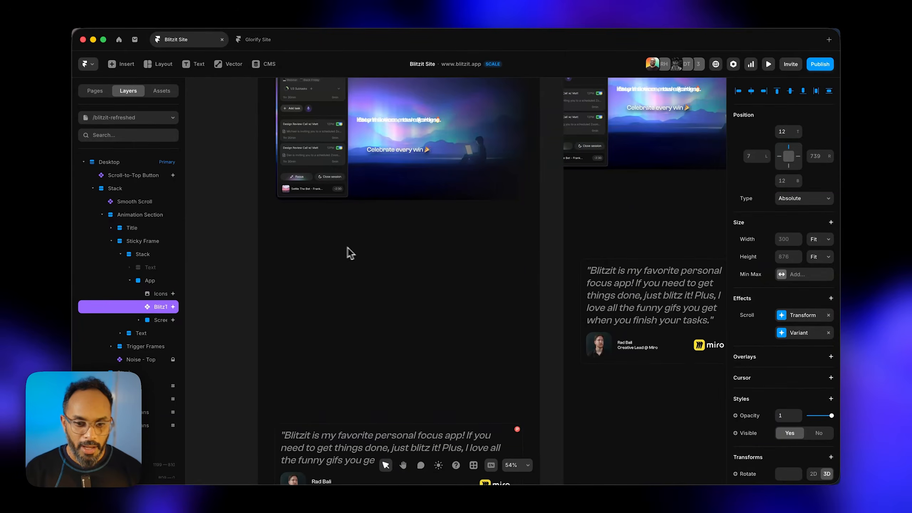
scroll(416, 213, down, 10)
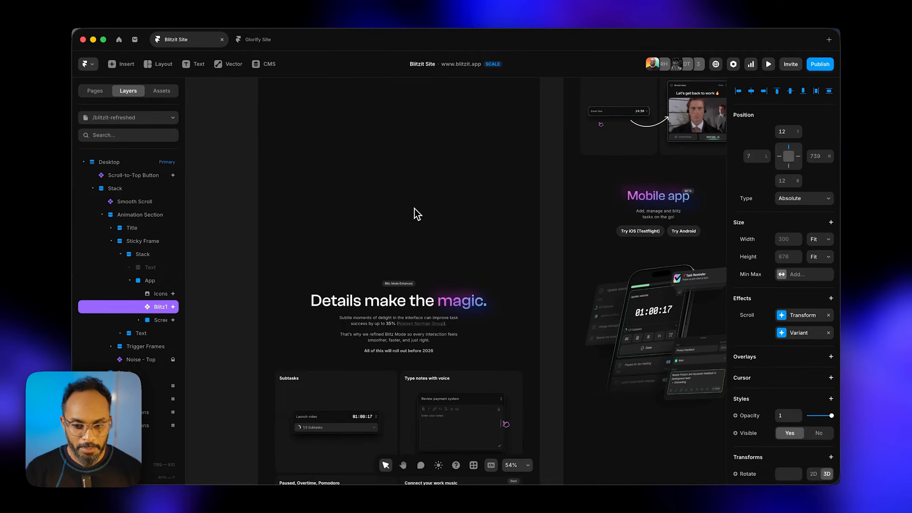
scroll(353, 205, up, 5)
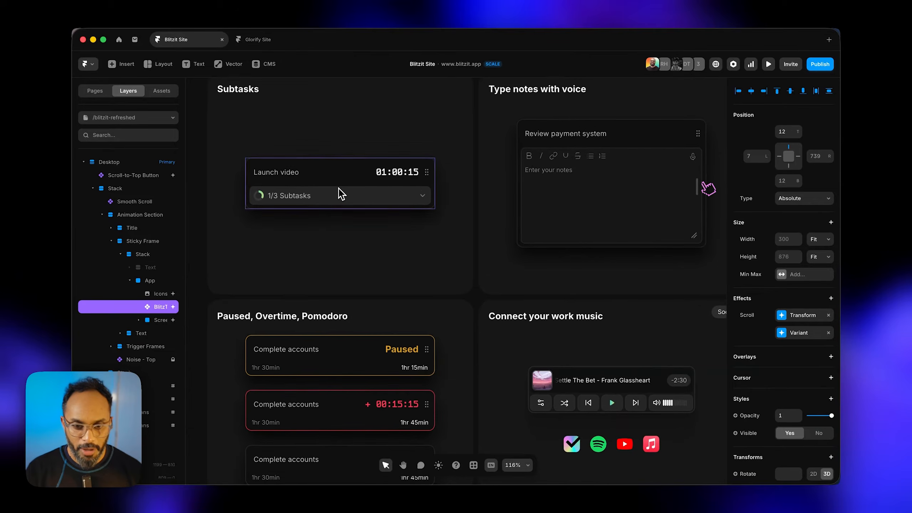
scroll(404, 191, up, 2)
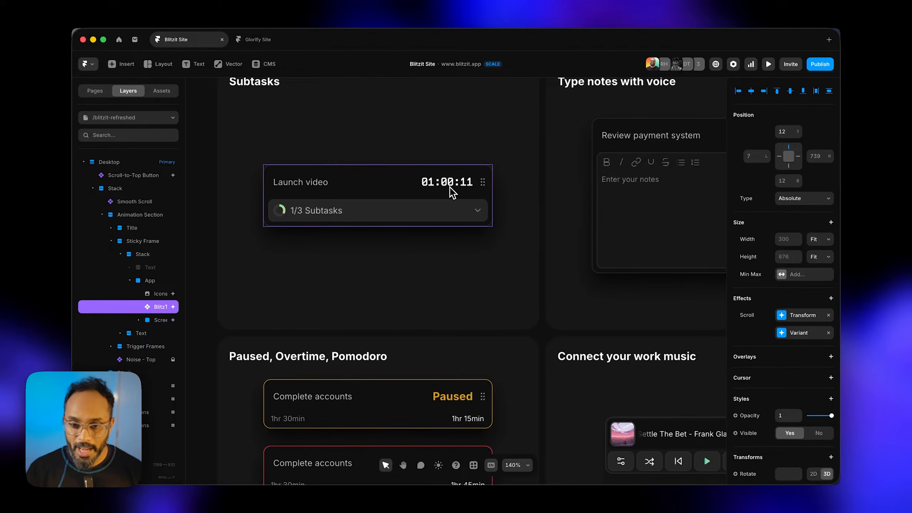
scroll(452, 192, down, 5)
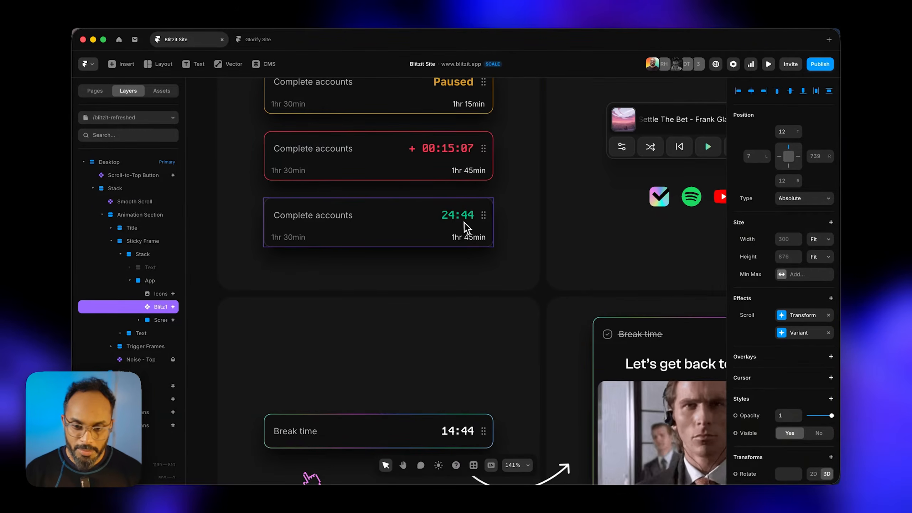
scroll(575, 273, down, 4)
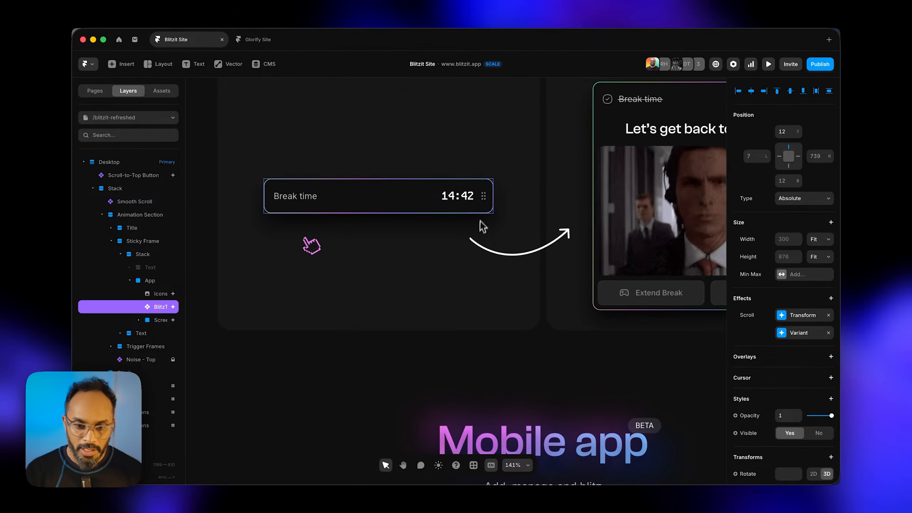
Step: Select the phone mockup in the Desktop breakpoint's Mobile app section and open its Mockup component to view the timer
scroll(577, 261, down, 8)
scroll(582, 287, down, 1)
scroll(582, 307, down, 3)
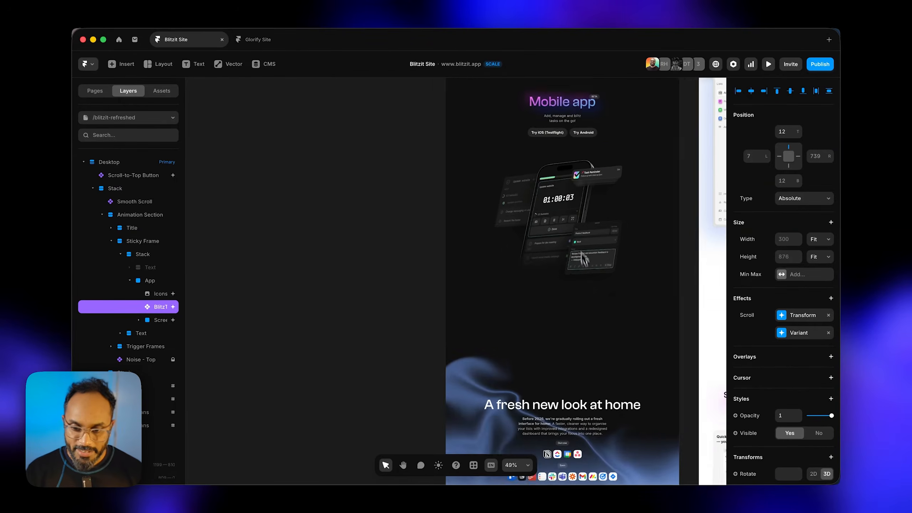
scroll(560, 176, up, 8)
click(560, 232)
scroll(560, 231, down, 3)
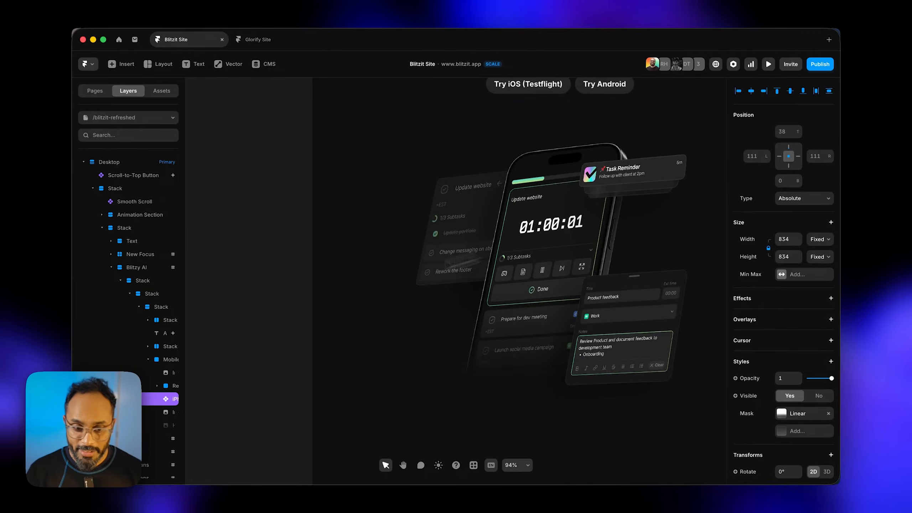
double_click(525, 258)
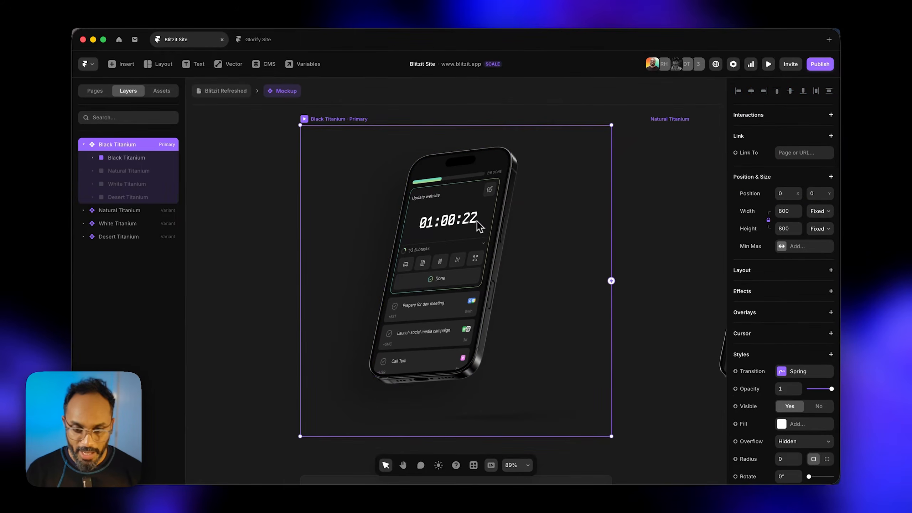
Step: Examine the Mockup component's titanium variants side by side and check the workspace library for shared content
scroll(481, 235, down, 5)
scroll(456, 233, right, 5)
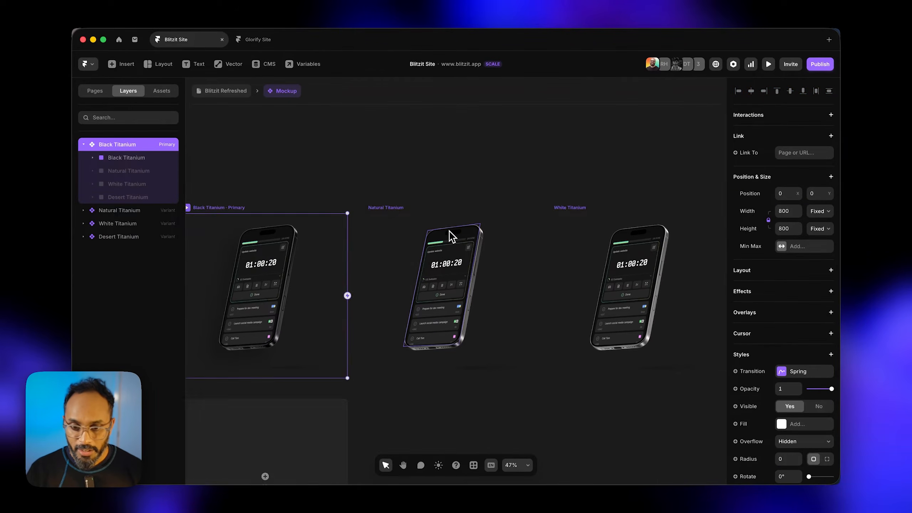
click(474, 465)
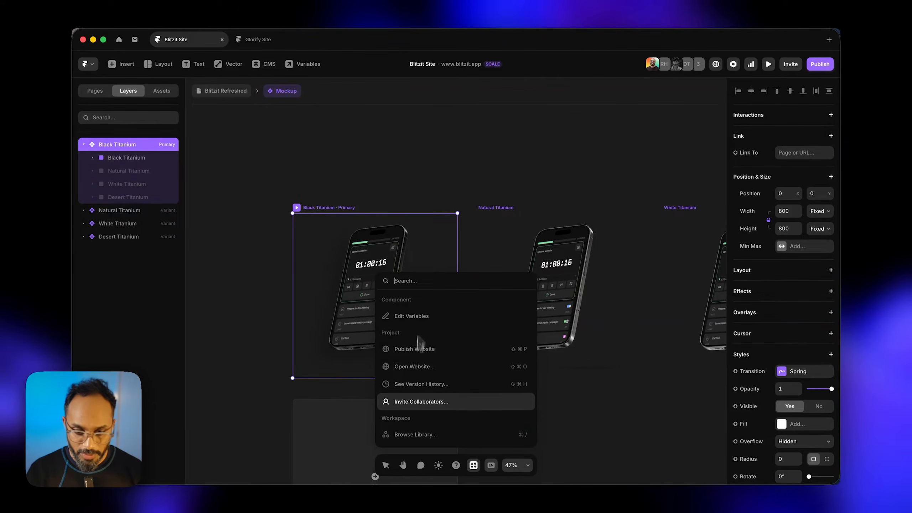
click(414, 433)
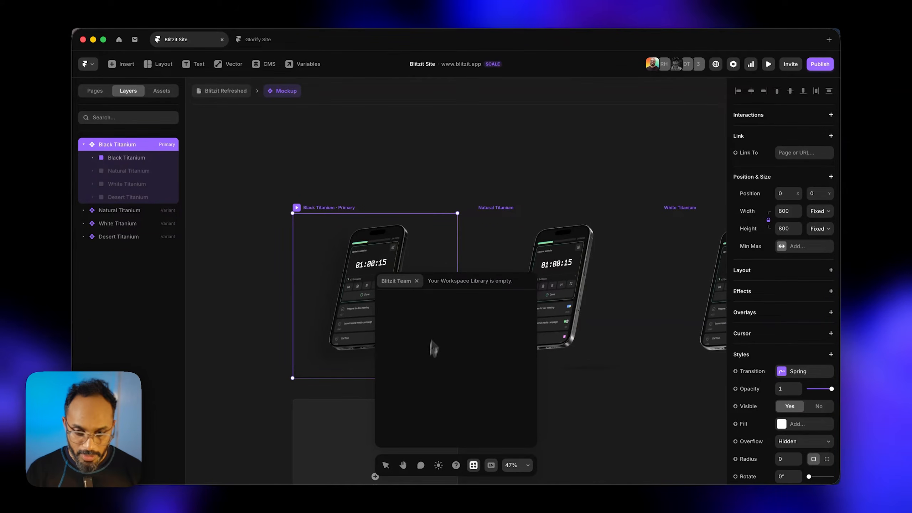
click(417, 280)
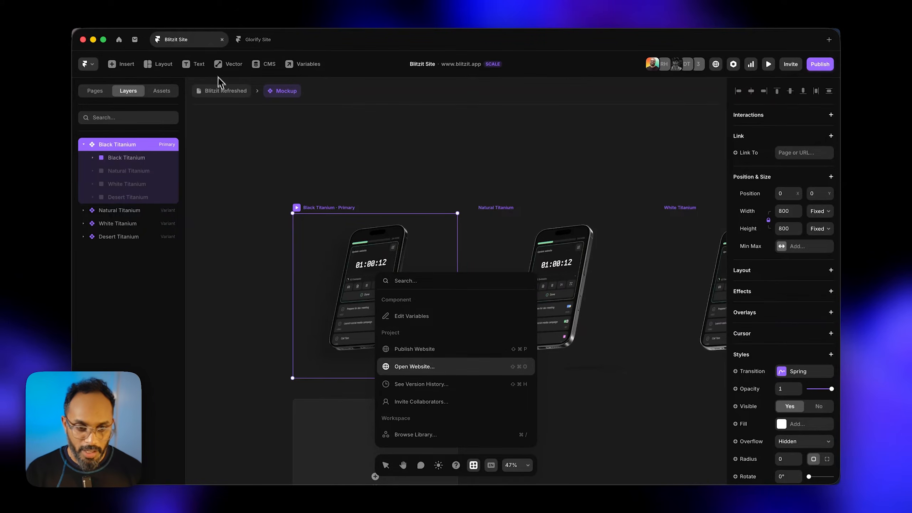
Step: Return to the Blitzit Refreshed page, browse the device models in the Device Mockups plugin, and close the plugin
click(223, 91)
click(229, 92)
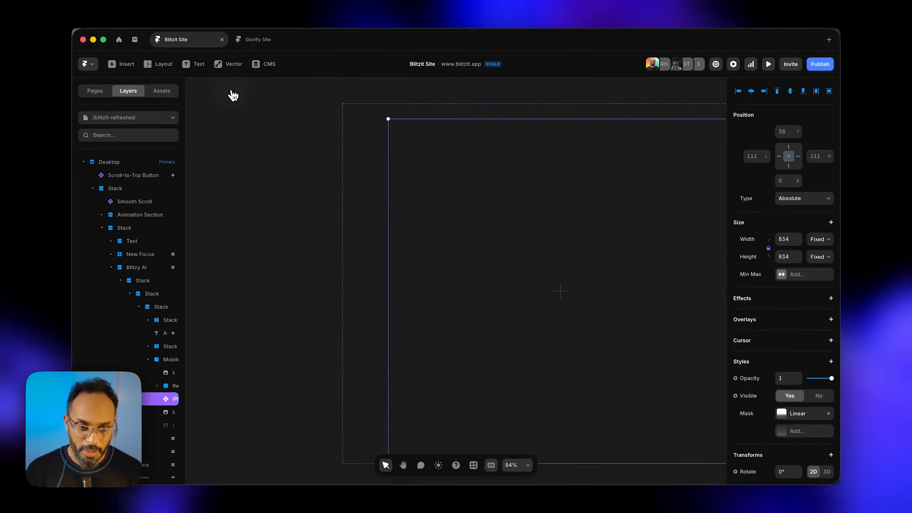
click(473, 464)
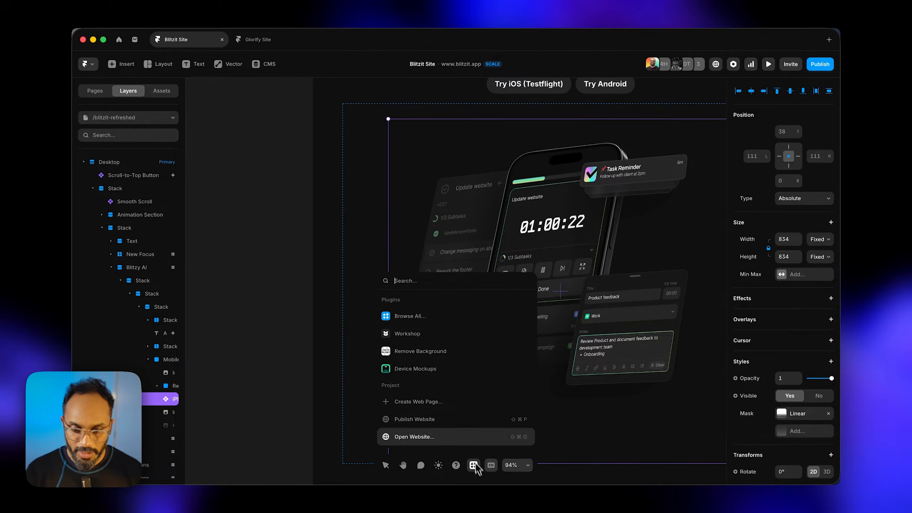
click(429, 373)
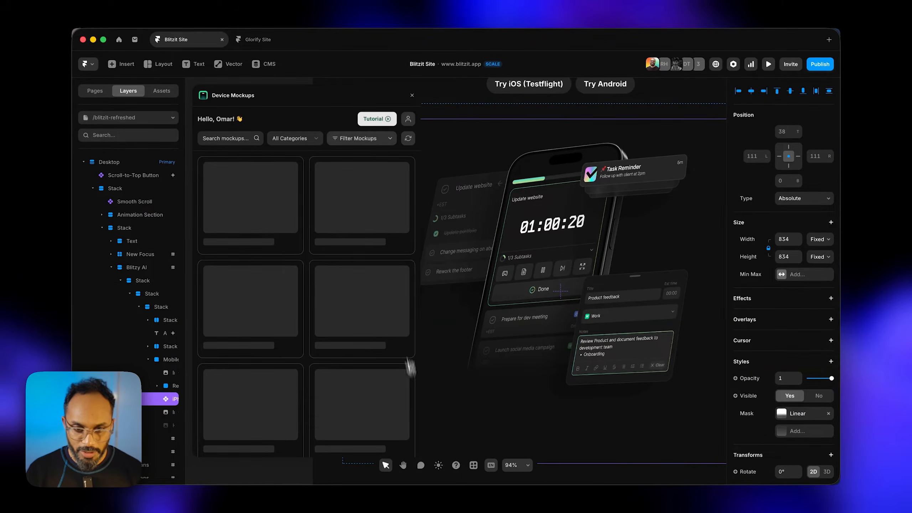
scroll(306, 214, down, 3)
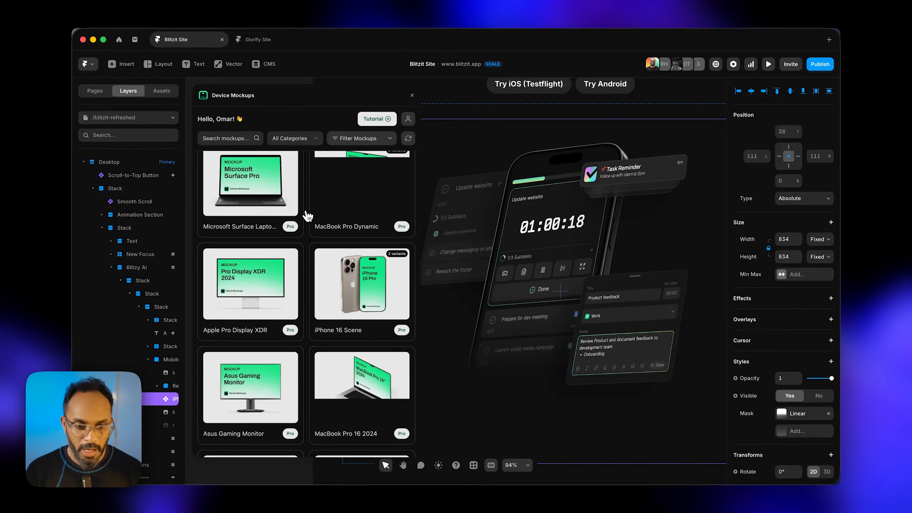
scroll(306, 215, down, 15)
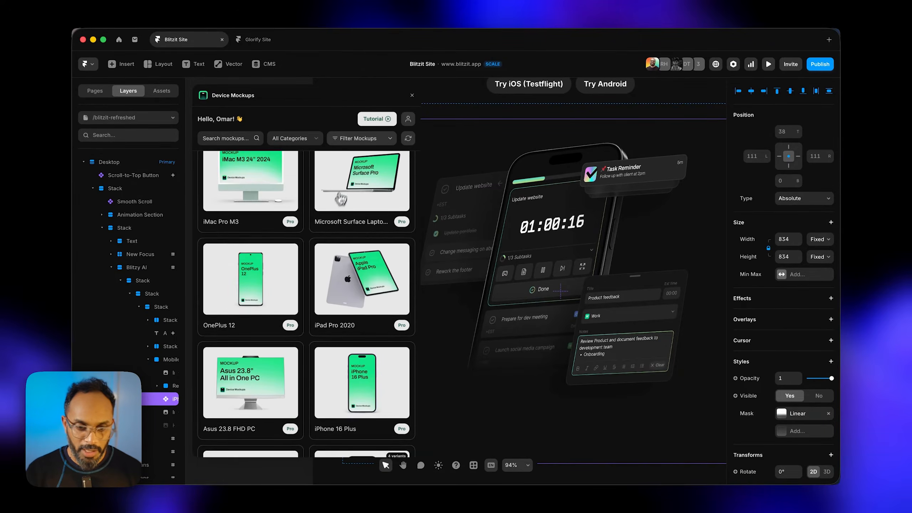
scroll(359, 171, up, 2)
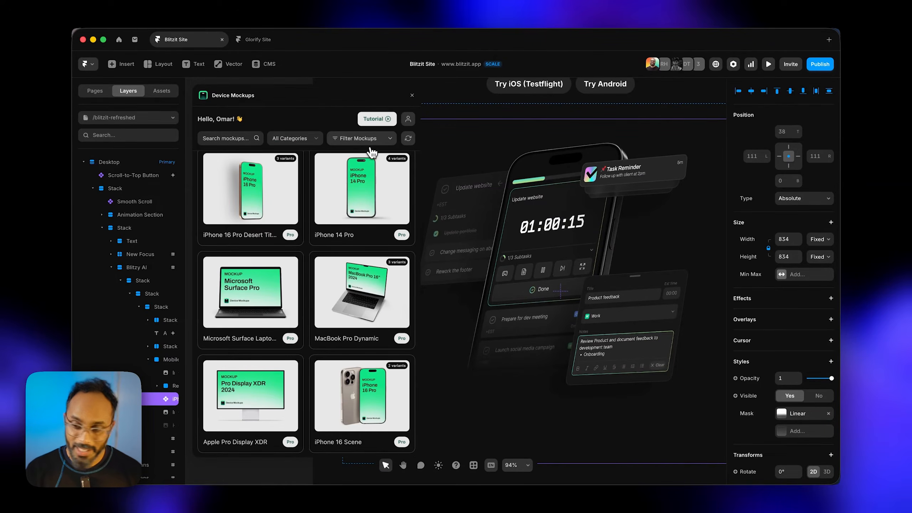
click(415, 95)
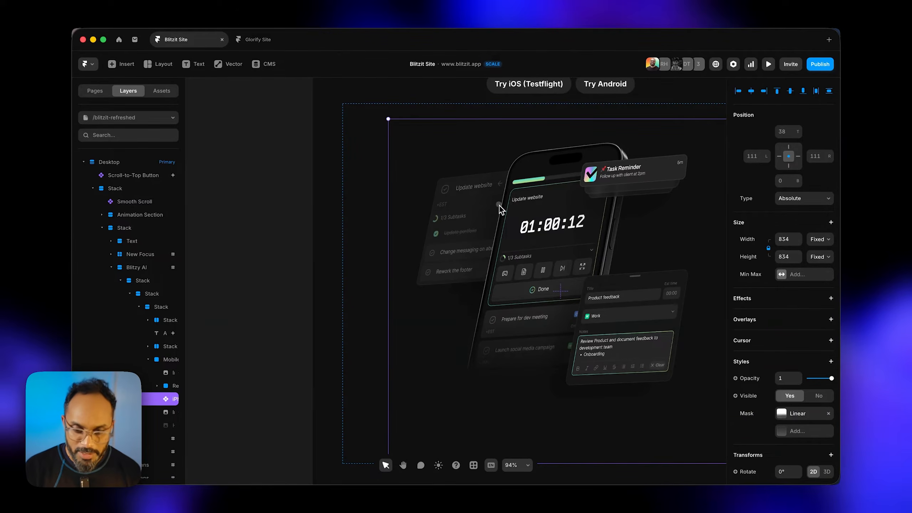
Step: Open the phone's Mockup component and its nested iPhone 16 Pro and Mobile app components, and select the CountdownTimer in Variant 1
double_click(515, 225)
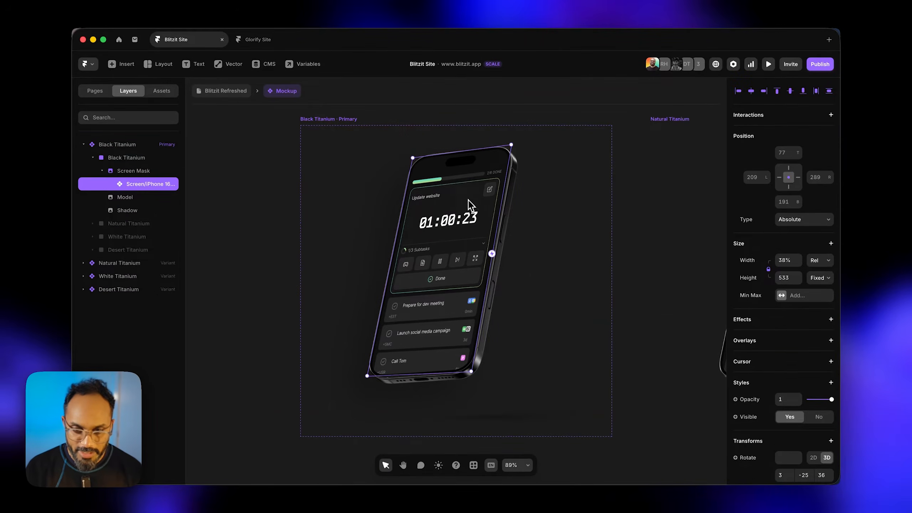
double_click(466, 202)
click(466, 233)
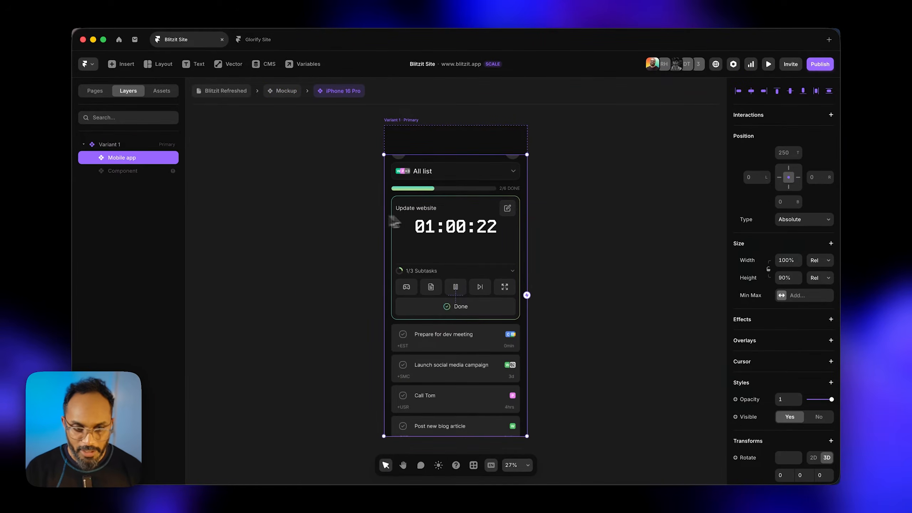
double_click(431, 217)
click(463, 209)
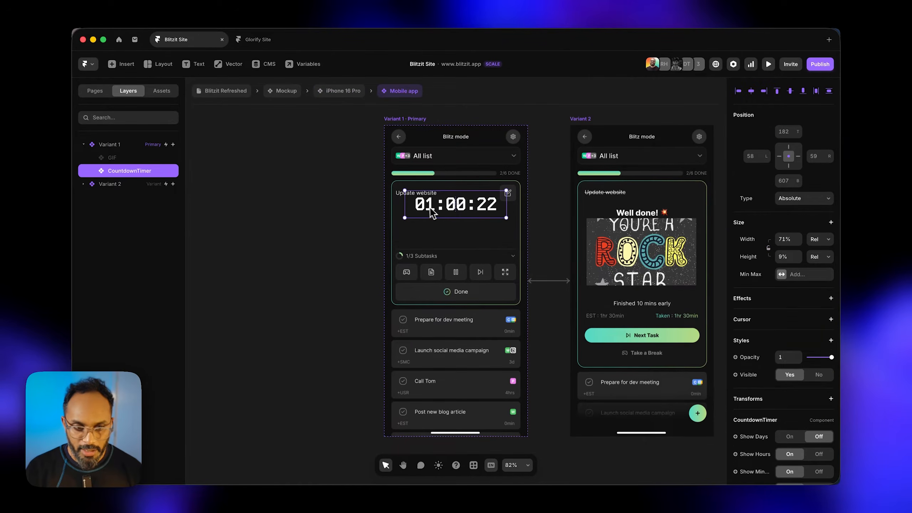
Step: Return to the Blitzit Refreshed page and look over the Desktop breakpoint from the "A fresh new look at home" section up to the hero
click(281, 91)
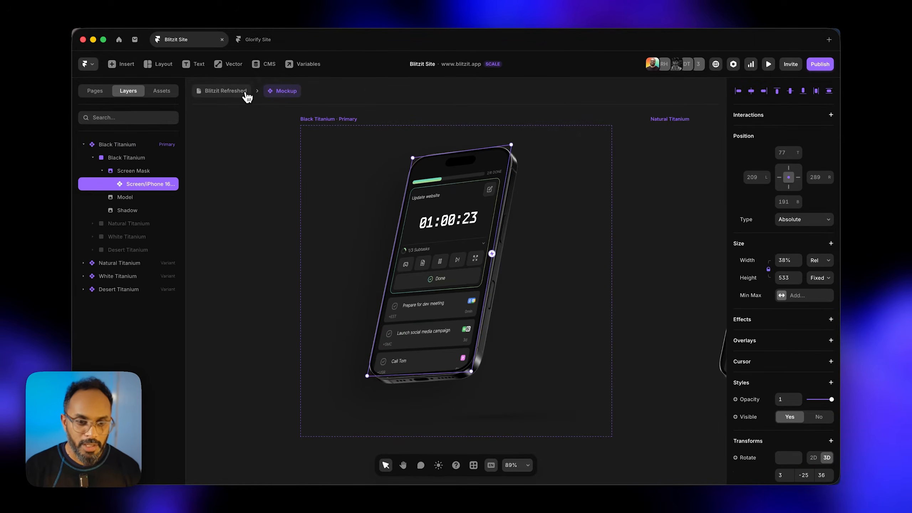
click(246, 94)
scroll(529, 202, down, 10)
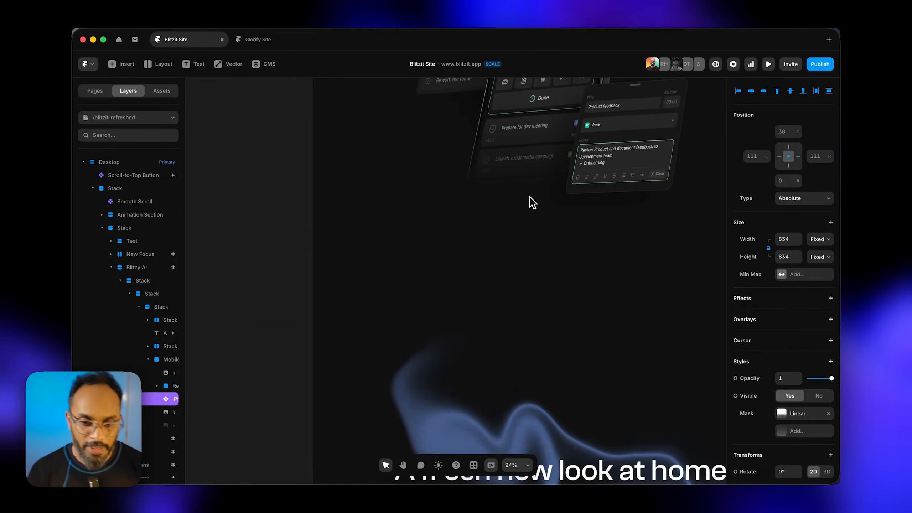
scroll(530, 202, down, 8)
scroll(530, 201, up, 15)
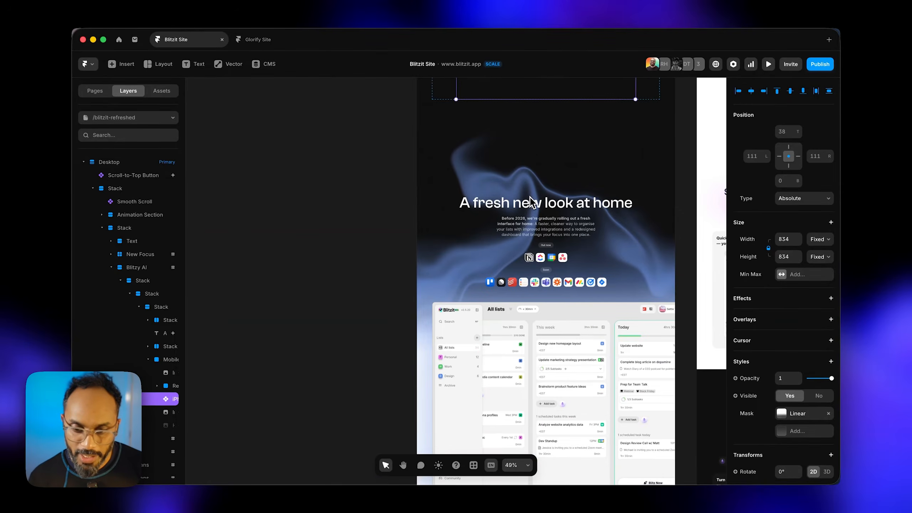
scroll(533, 203, up, 15)
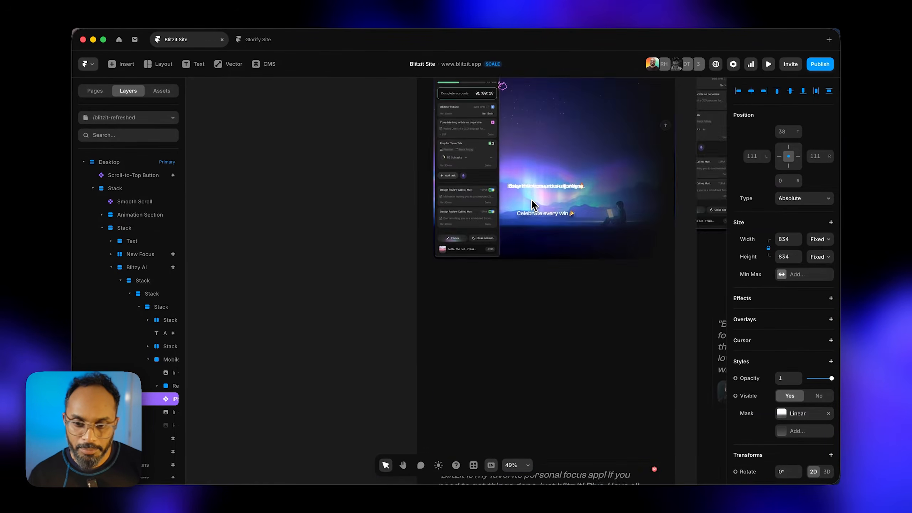
Step: Open the hero's BlitzTower V2 component and its nested Timer V2 component, and select the CountdownTimer in the Timer default variant
double_click(459, 410)
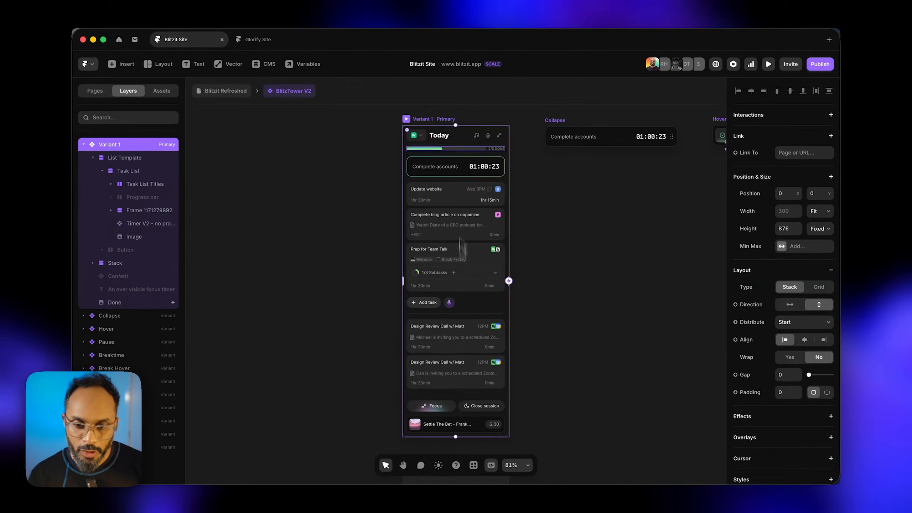
click(460, 163)
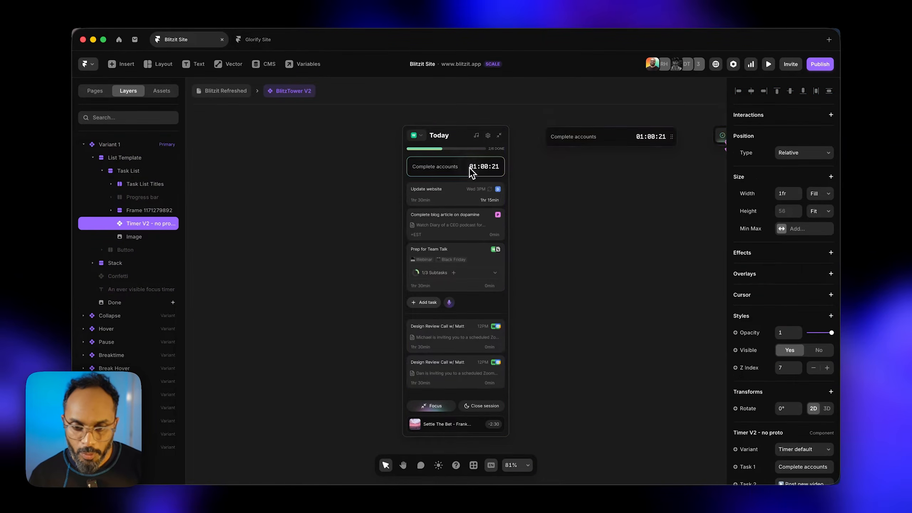
double_click(469, 168)
click(515, 288)
click(514, 288)
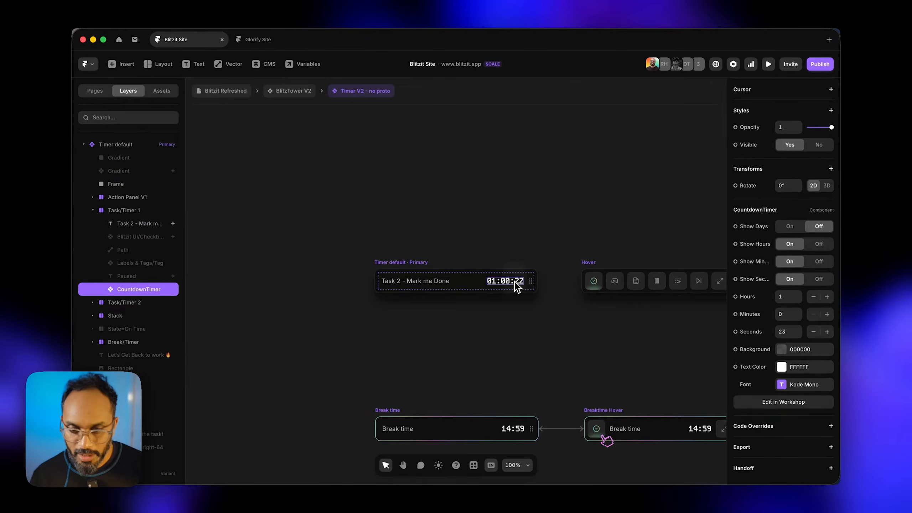
Step: Open the CountdownTimer for editing in Workshop and read through the prompts and replies that built it
click(783, 401)
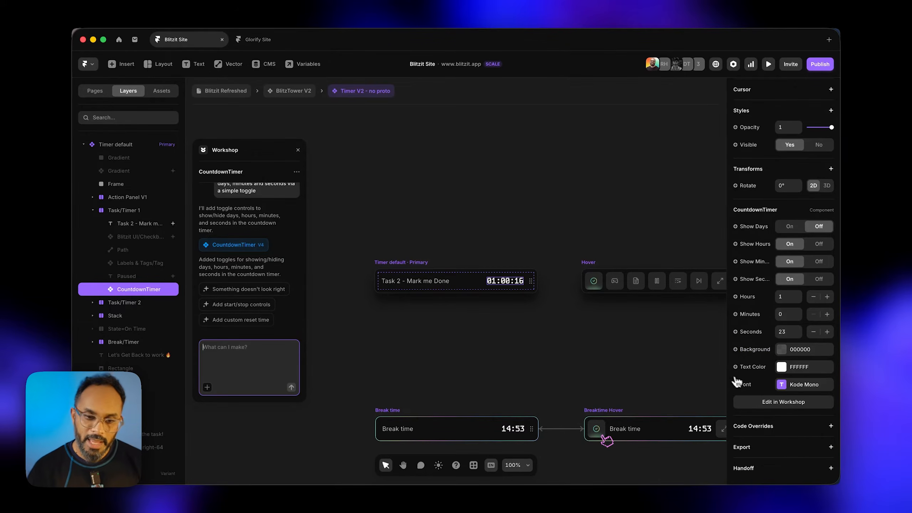
scroll(255, 262, up, 5)
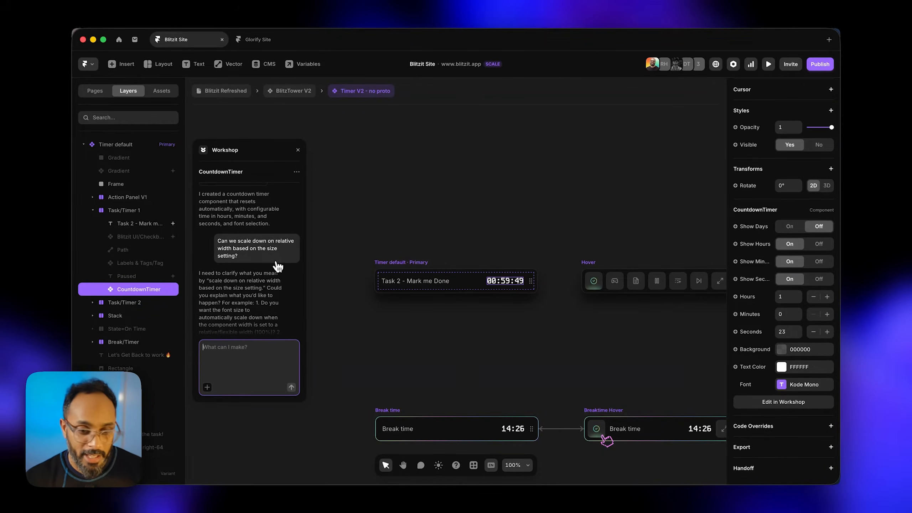
scroll(278, 265, down, 10)
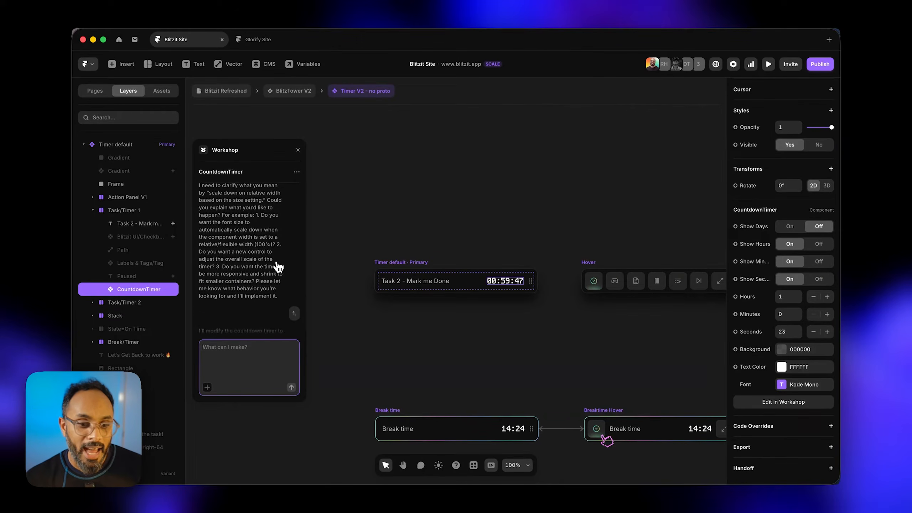
scroll(277, 268, down, 8)
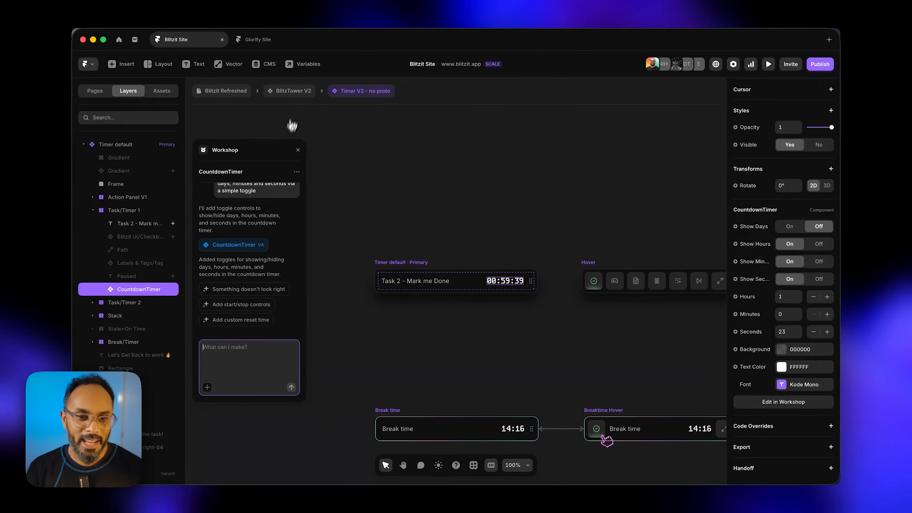
Step: Leave the timer component, view the /blitzit-refreshed-trial-reset page, open the /black-friday-50 page, and close Workshop
click(293, 91)
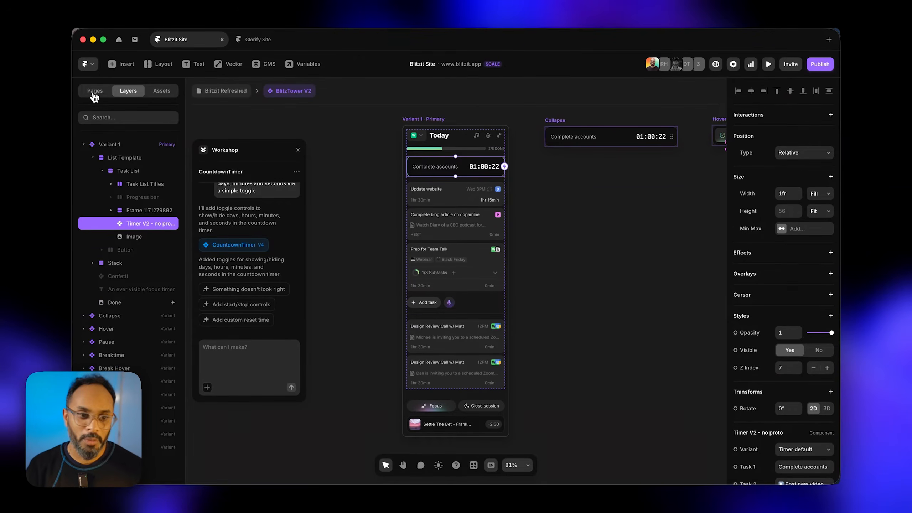
click(94, 91)
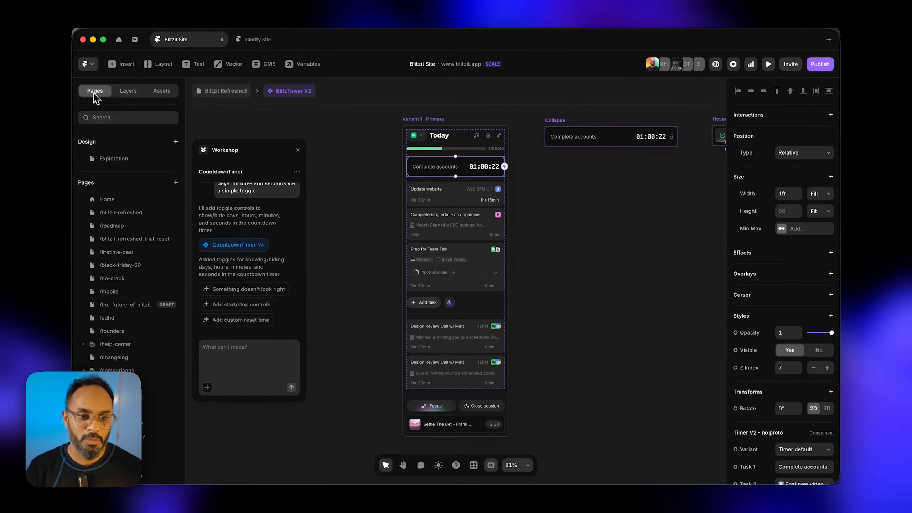
click(132, 240)
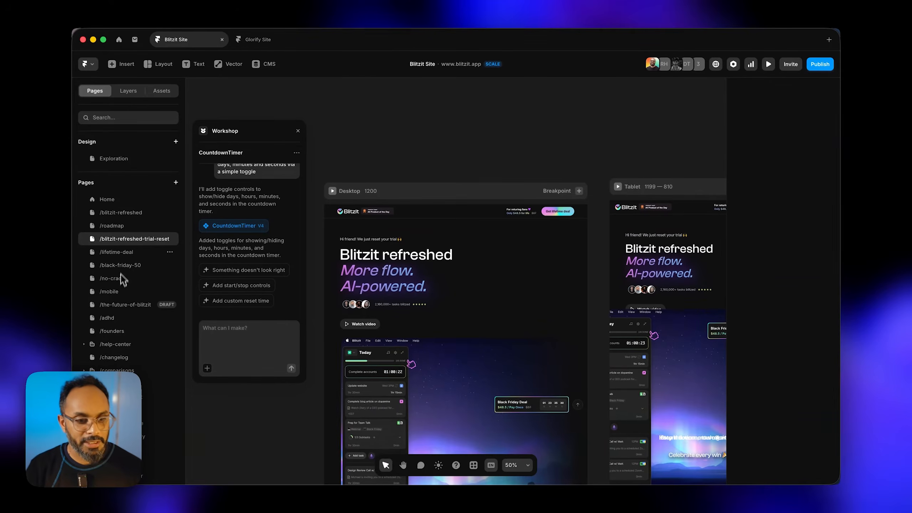
click(128, 265)
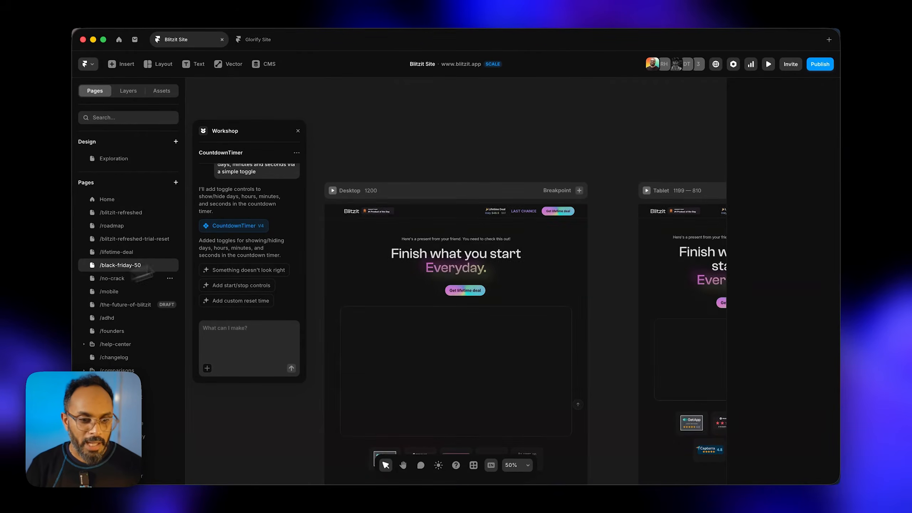
scroll(440, 241, up, 5)
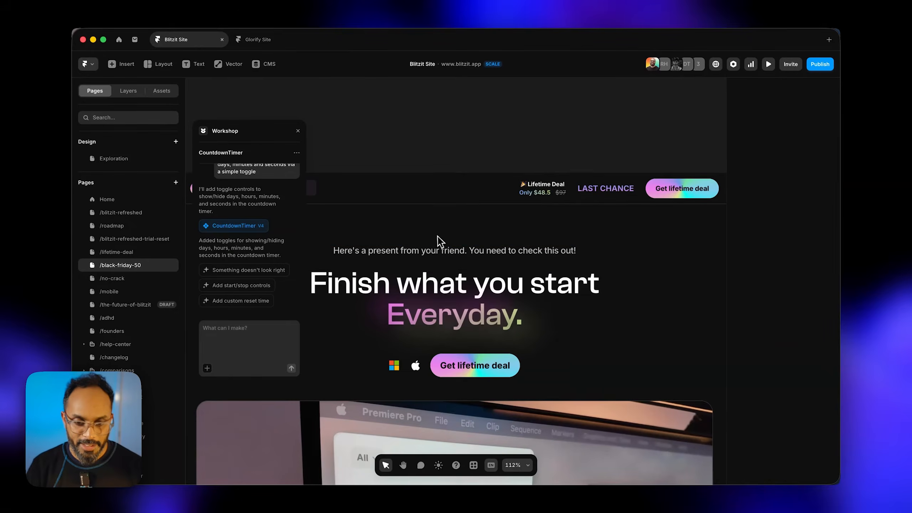
click(297, 130)
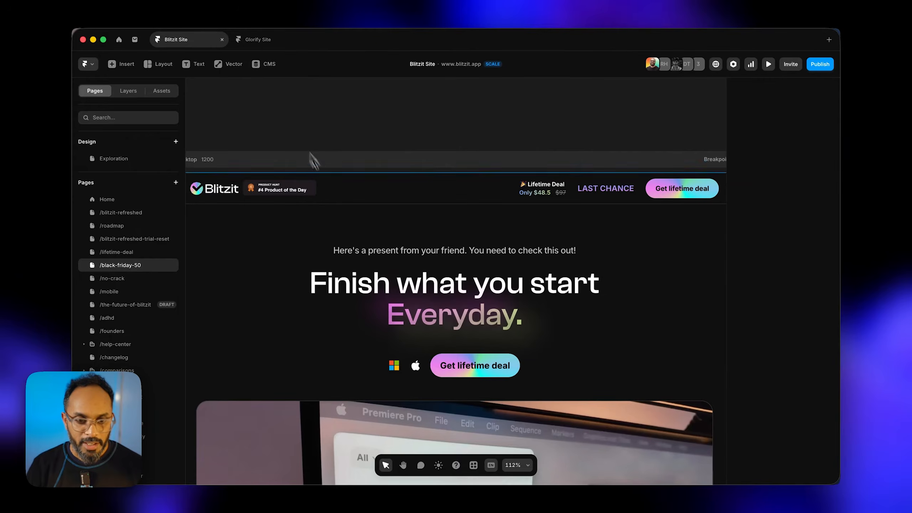
Step: Select the PersonalizedText line above the "Finish what you start" heading, inspect its component settings, and highlight its fallback text
click(368, 253)
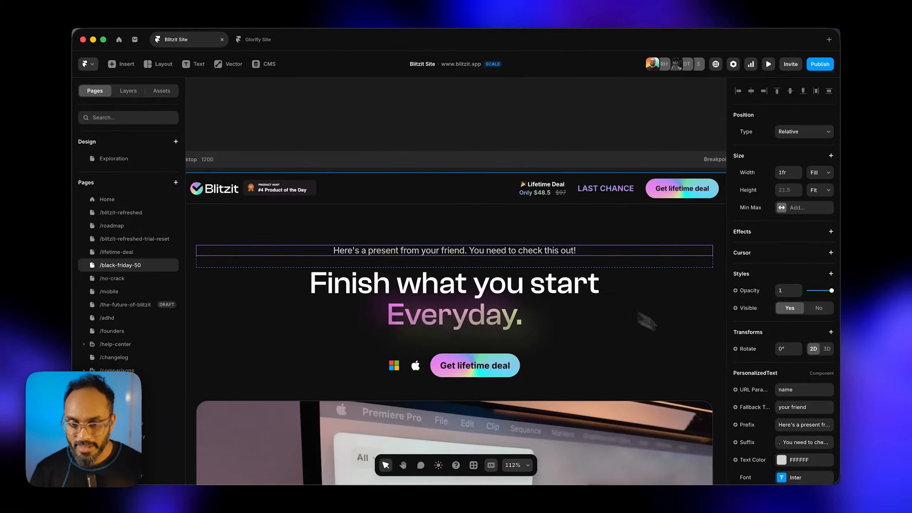
scroll(742, 376, down, 3)
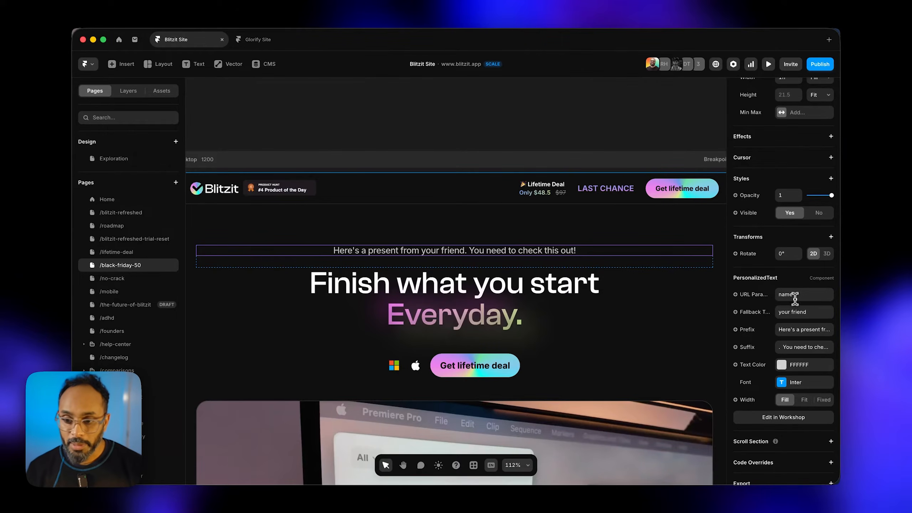
click(777, 312)
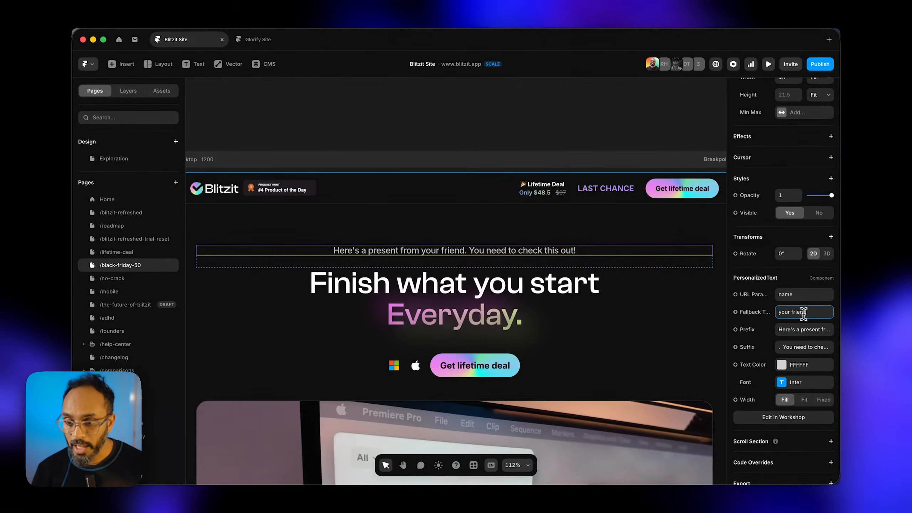
drag(808, 311, 776, 318)
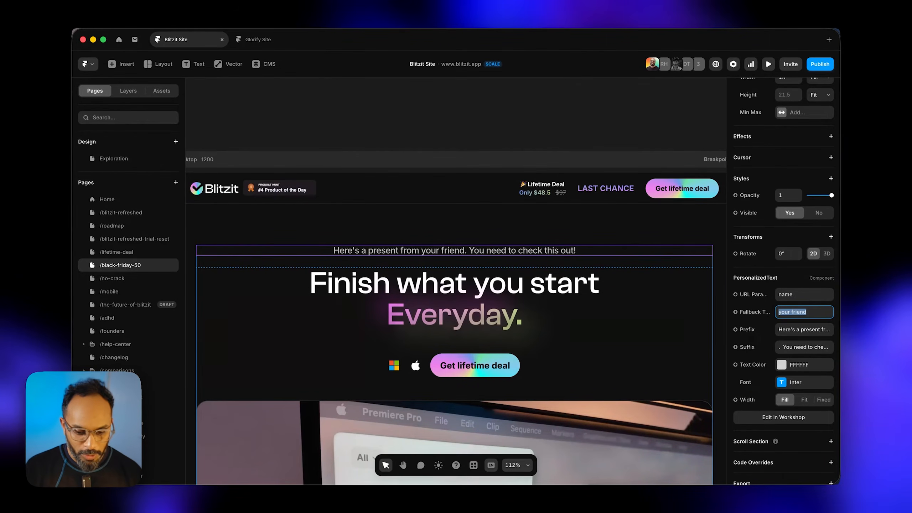
Step: Switch to the Blitzit e-mail in Gmail, follow its "See what's waiting for you" link, and highlight the recipient's name in the page greeting
key(super+Tab)
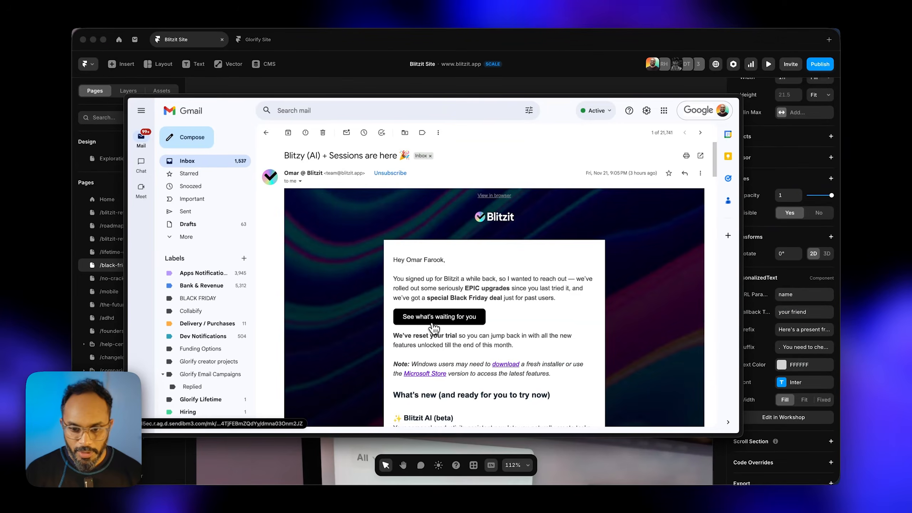
click(428, 320)
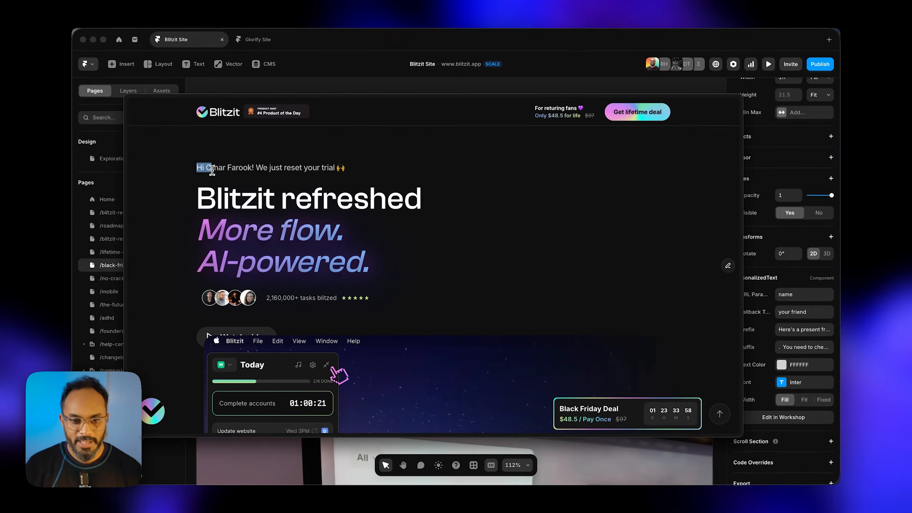
drag(206, 167, 254, 168)
Step: Examine the path and name parameter in the trial-reset page's full URL, reload the page, and return to Framer
mouse_move(122, 151)
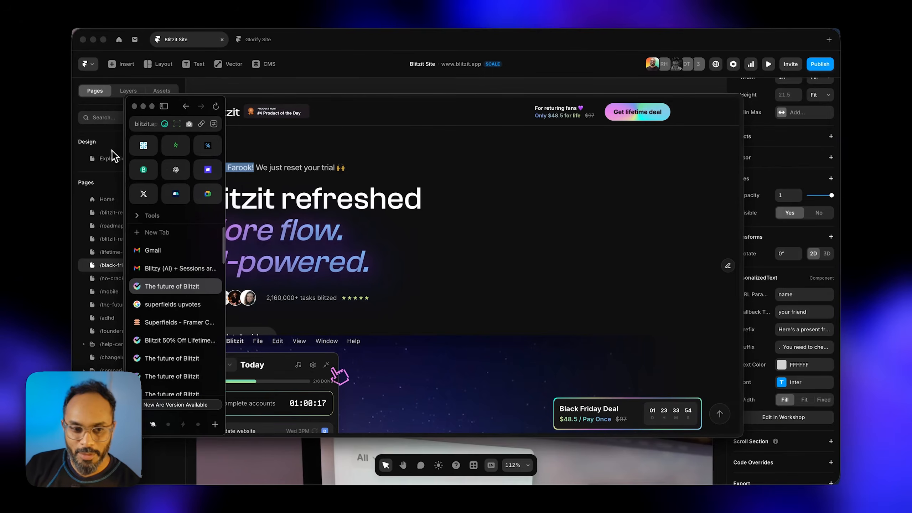
click(142, 128)
click(233, 126)
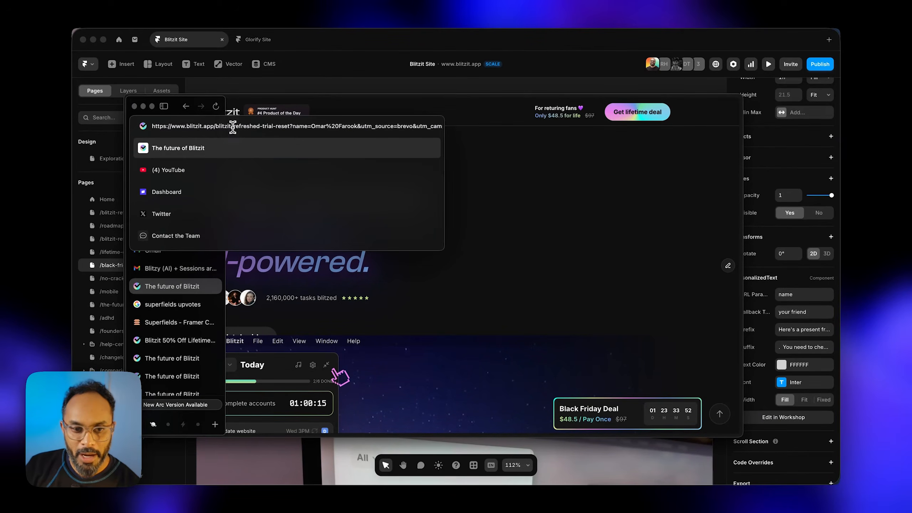
drag(215, 126, 151, 125)
click(279, 127)
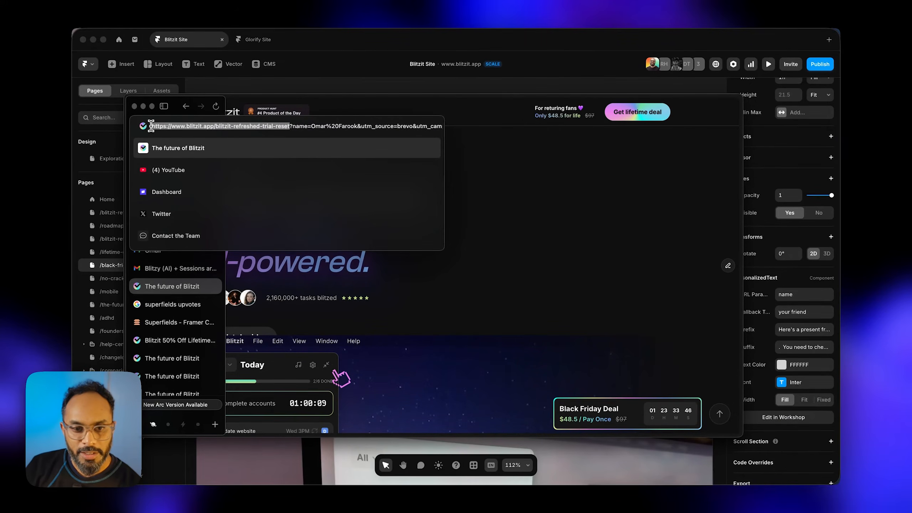
click(289, 127)
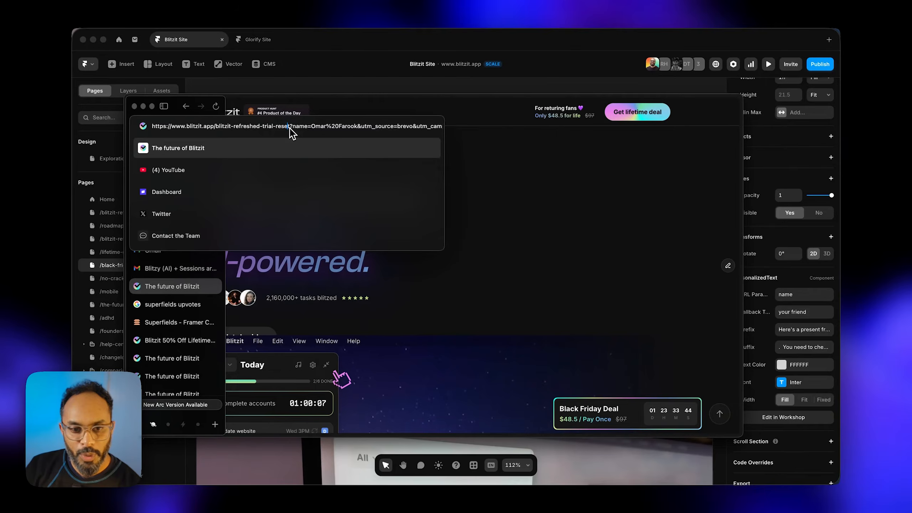
drag(293, 127, 358, 123)
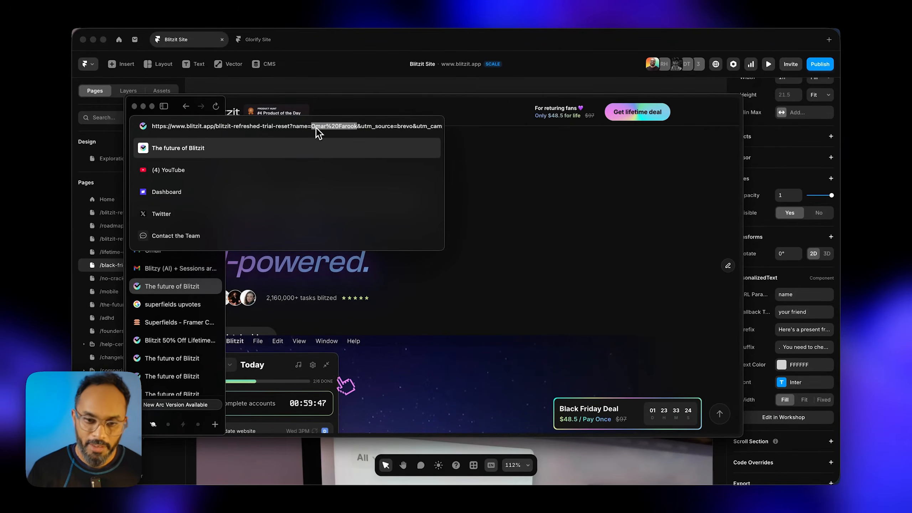
key(Return)
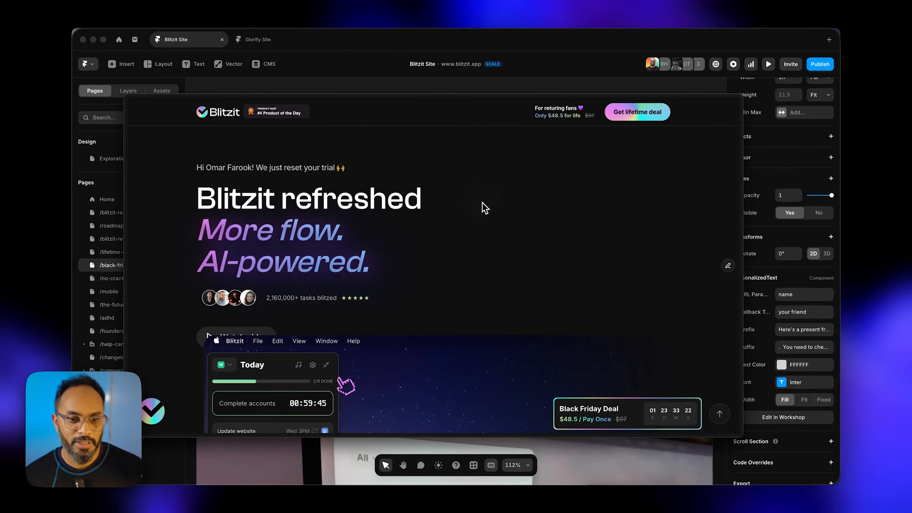
click(387, 87)
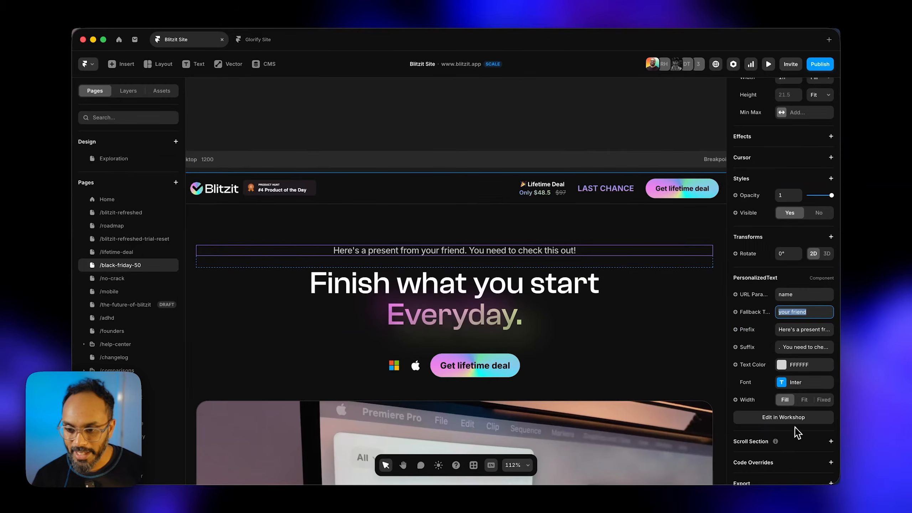
Step: Open the PersonalizedText component for editing in Workshop and read through its prompts and replies, highlighting the request to speed it up
click(788, 417)
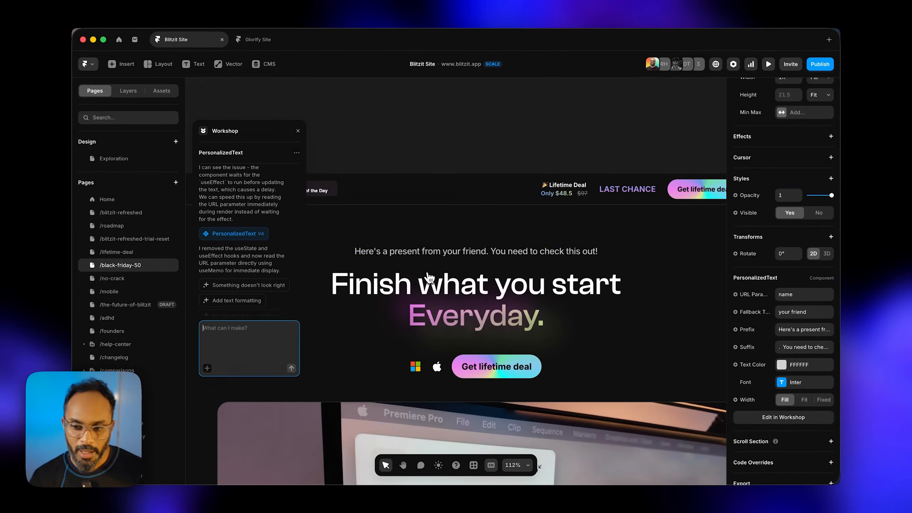
scroll(262, 226, up, 10)
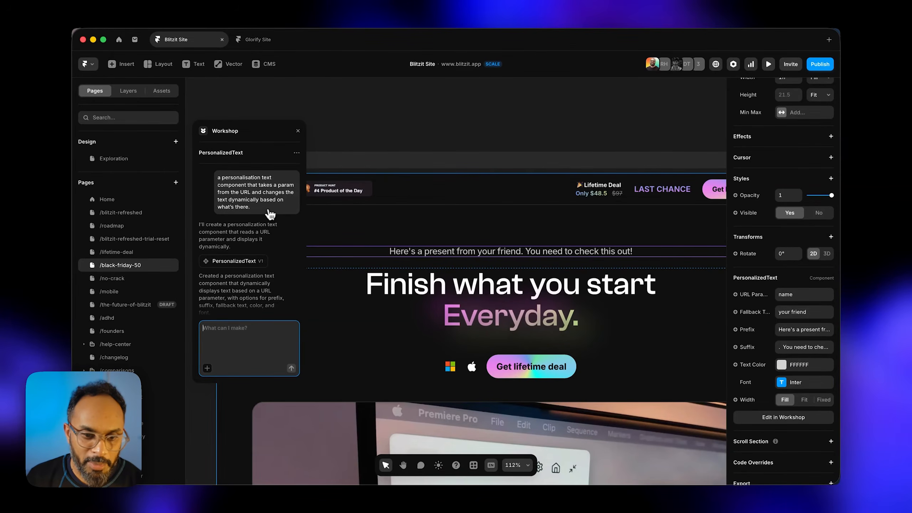
scroll(260, 226, down, 3)
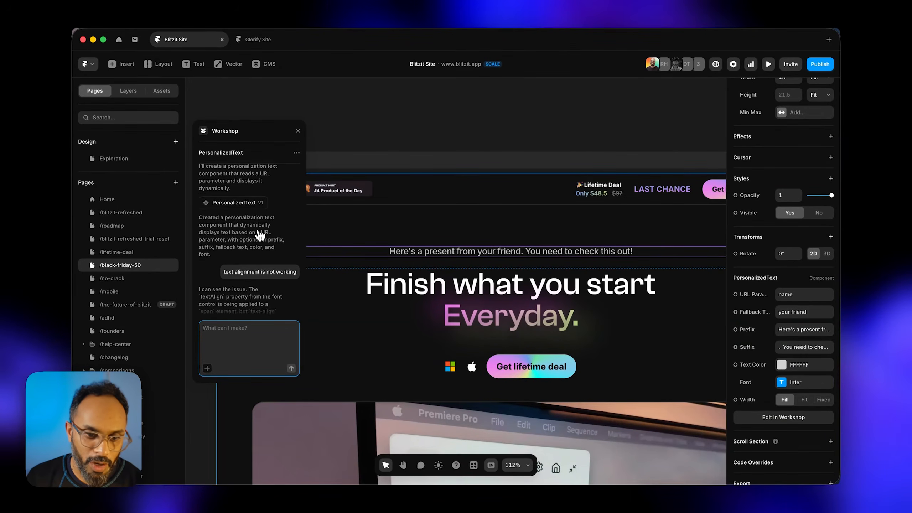
scroll(260, 233, up, 2)
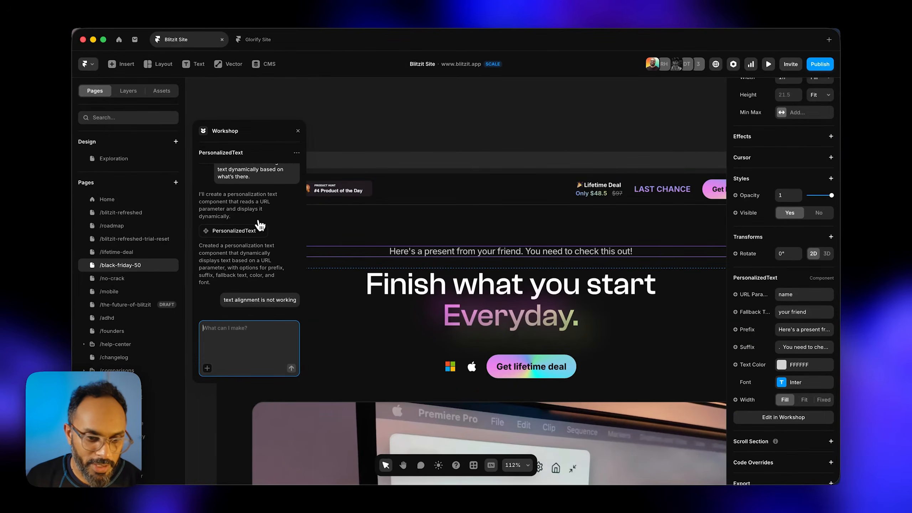
scroll(270, 233, down, 3)
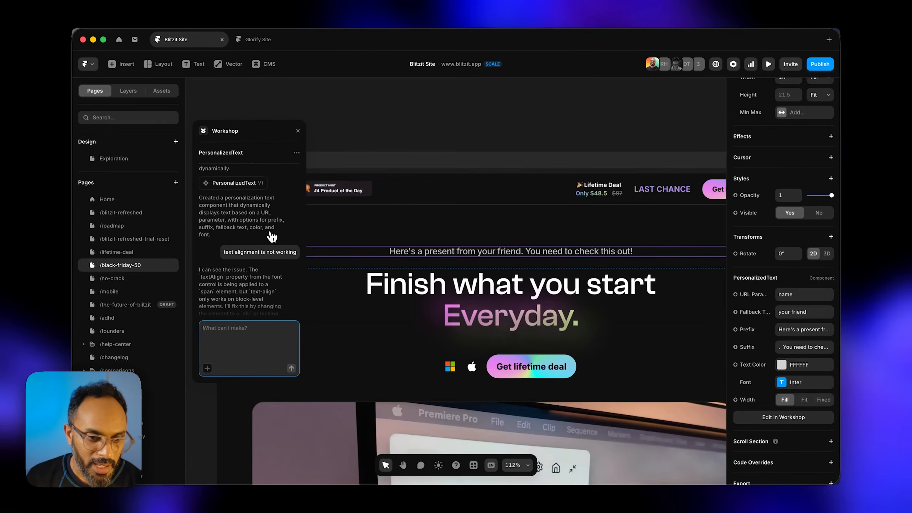
scroll(216, 251, down, 1)
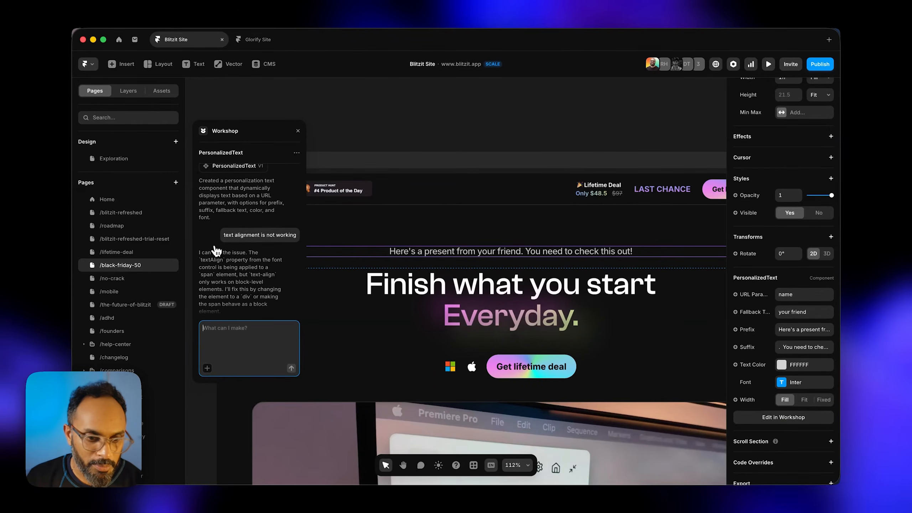
scroll(272, 247, down, 5)
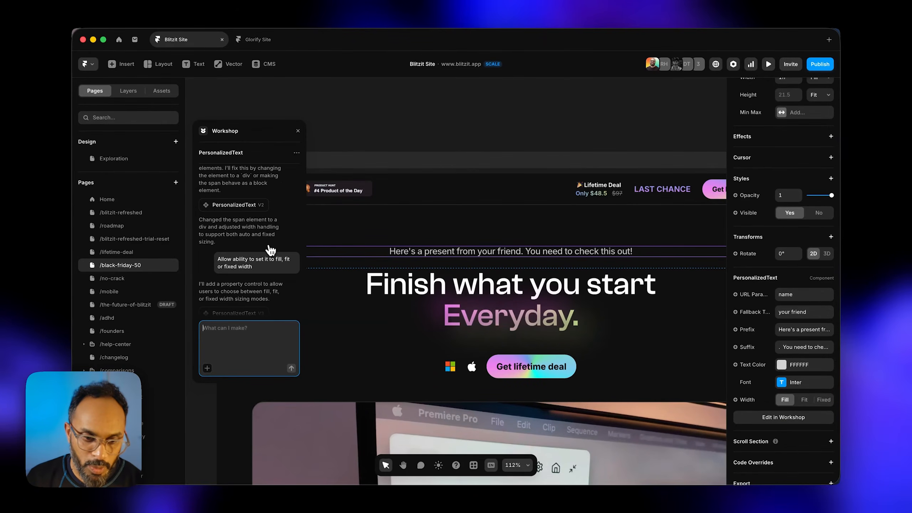
scroll(251, 244, down, 5)
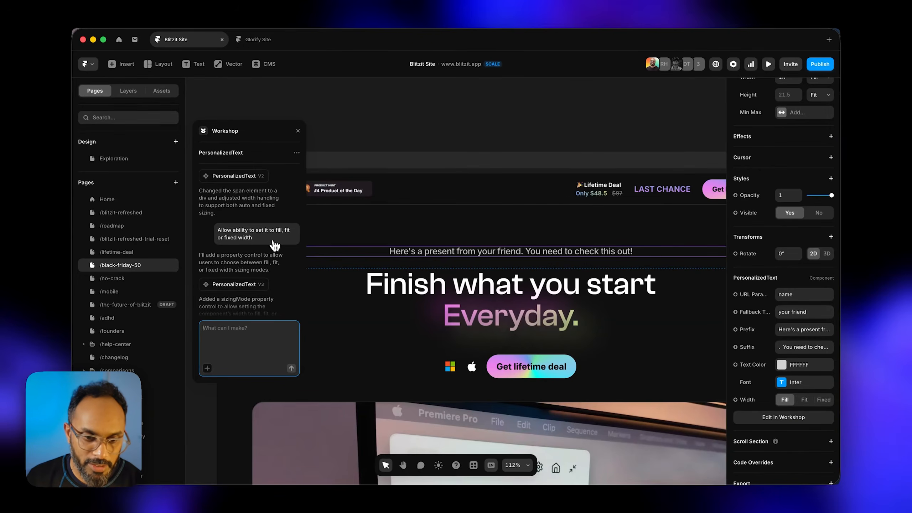
scroll(273, 245, down, 8)
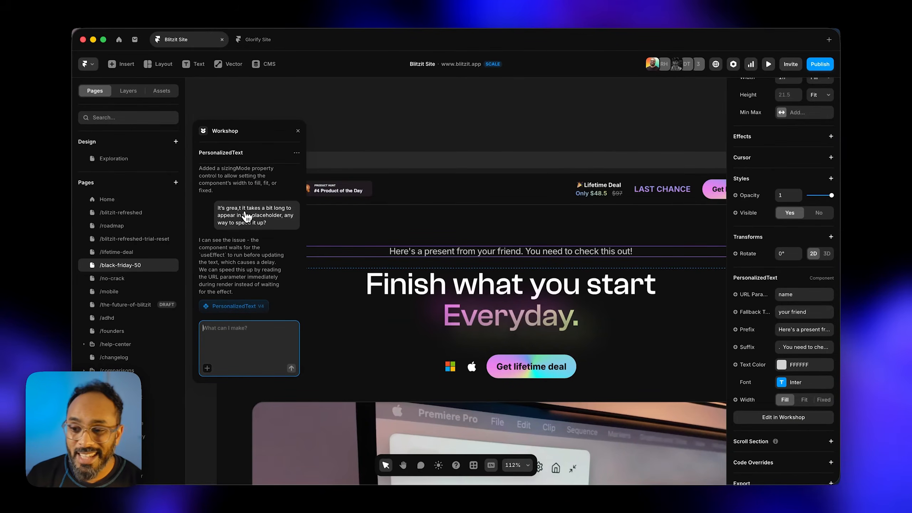
scroll(251, 216, down, 2)
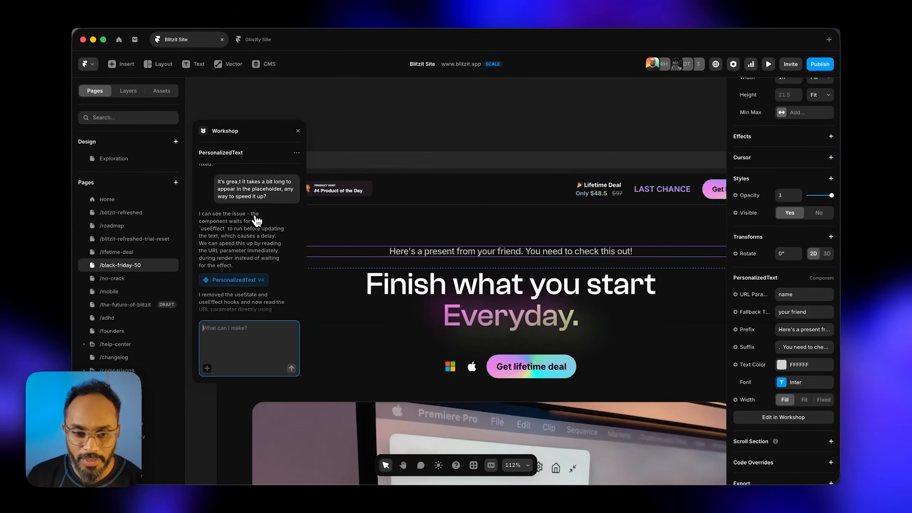
drag(266, 205, 201, 184)
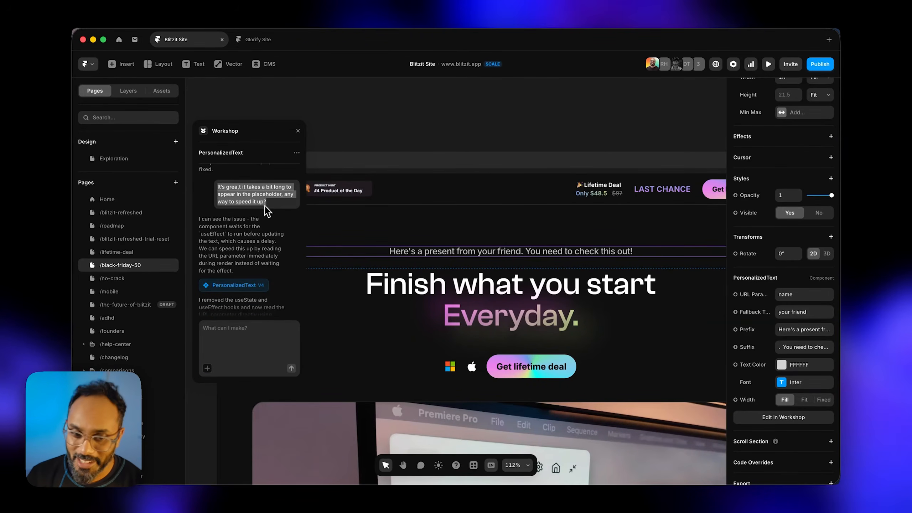
scroll(269, 212, down, 4)
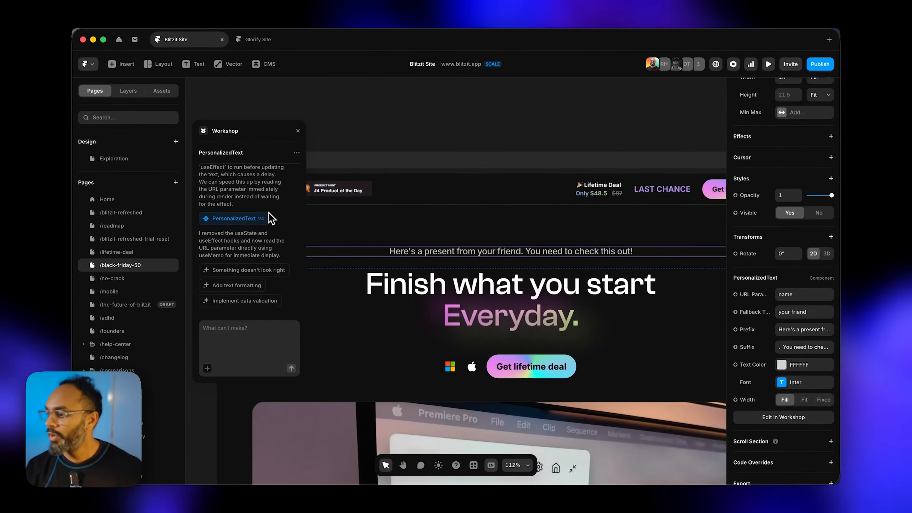
Step: Close Workshop and open the /roadmap page to view its Blitzit Roadmap hero
click(298, 132)
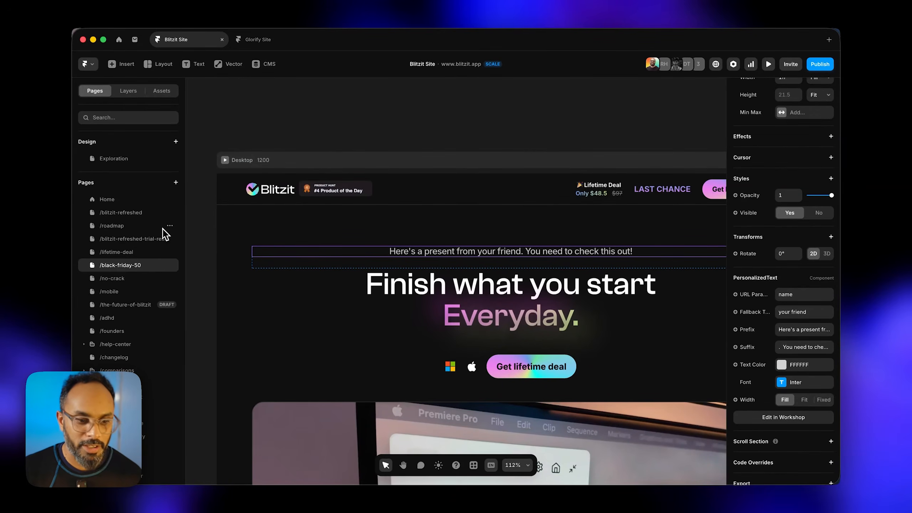
click(131, 224)
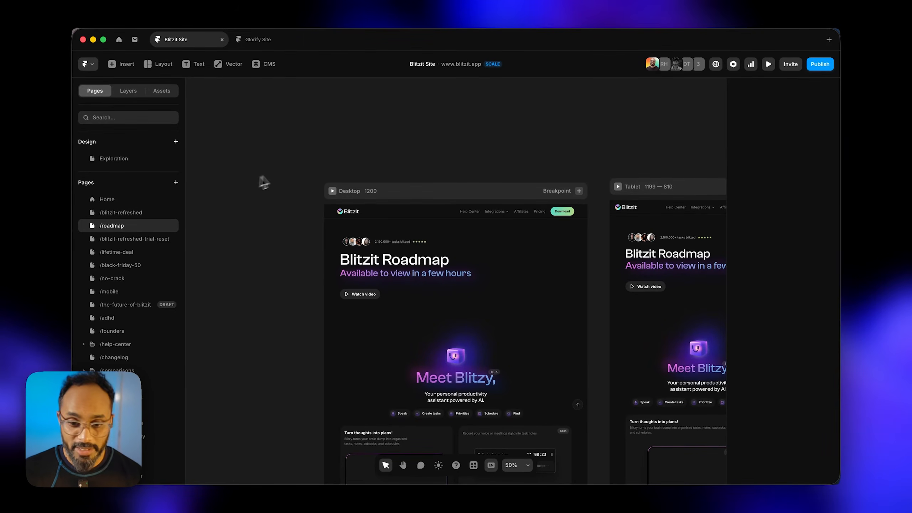
scroll(275, 248, down, 2)
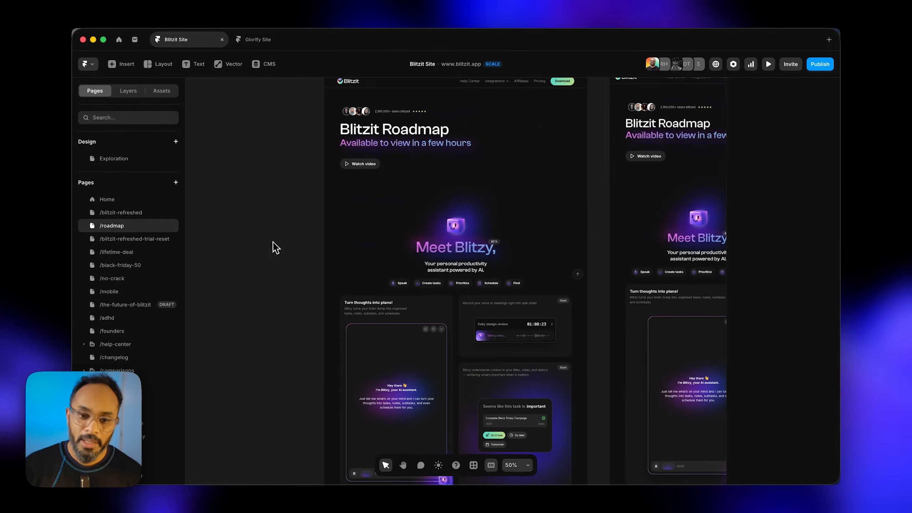
scroll(279, 254, up, 2)
scroll(470, 255, up, 2)
scroll(473, 257, up, 1)
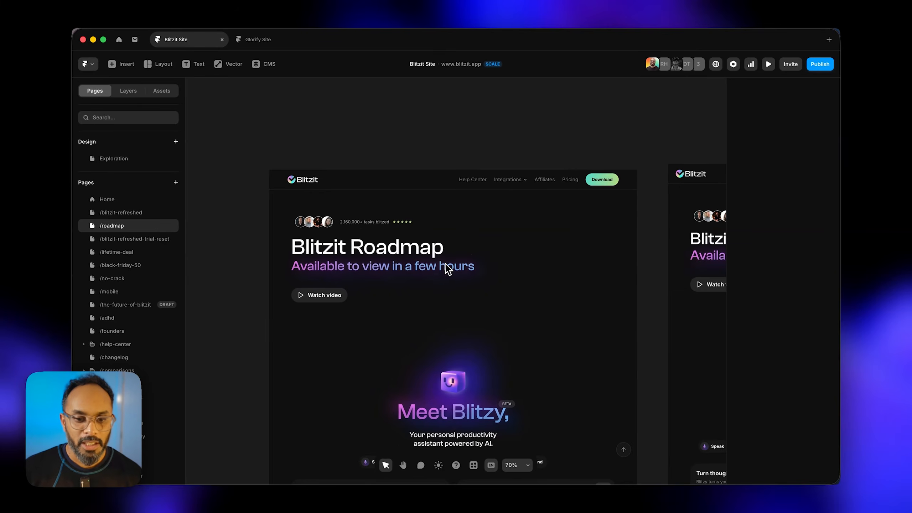
Step: Have Workshop create an upvote component that increases its value on clicks once per browser session
click(473, 466)
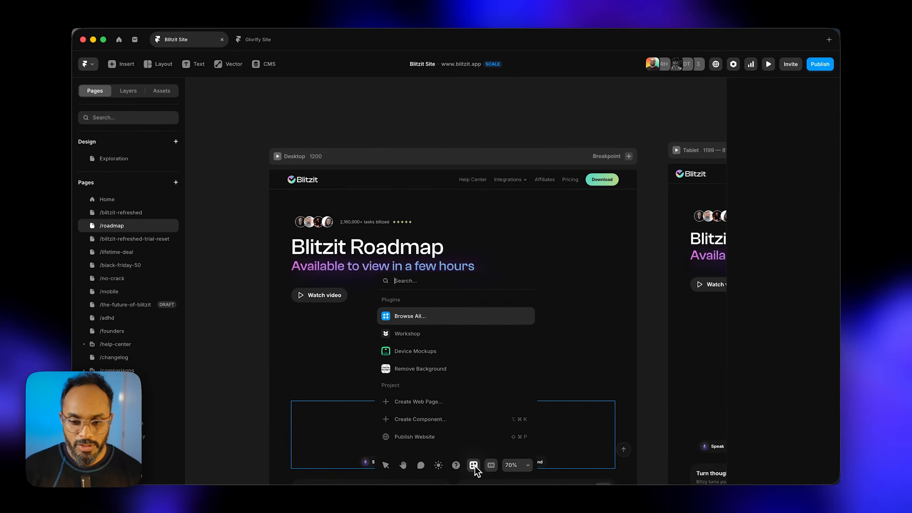
click(429, 341)
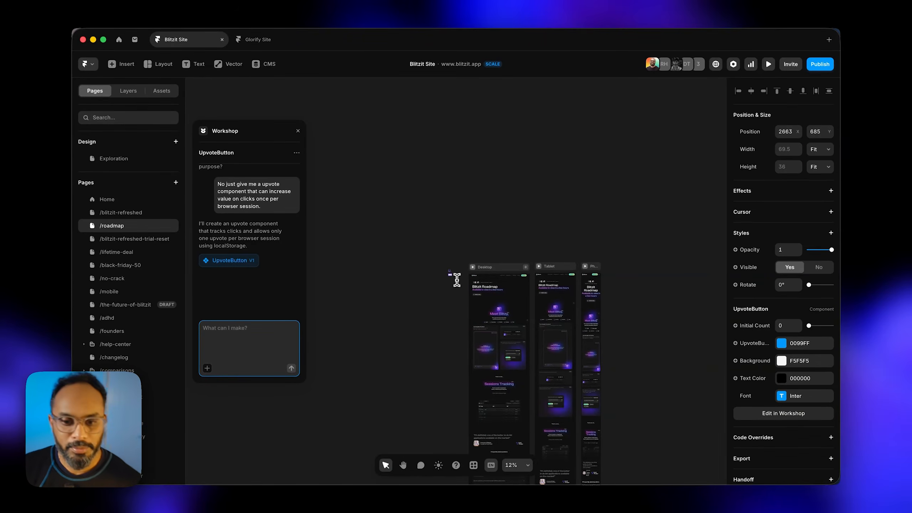
scroll(456, 273, up, 2)
scroll(456, 273, up, 8)
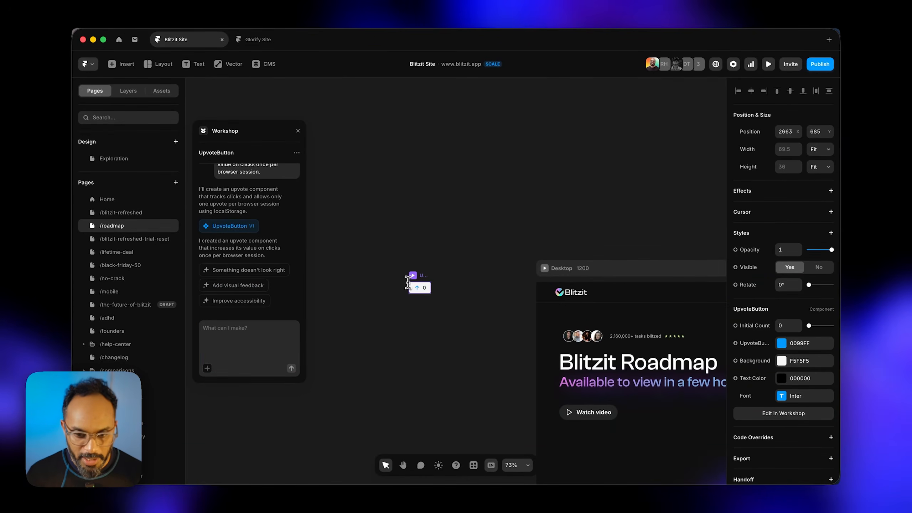
scroll(415, 275, down, 3)
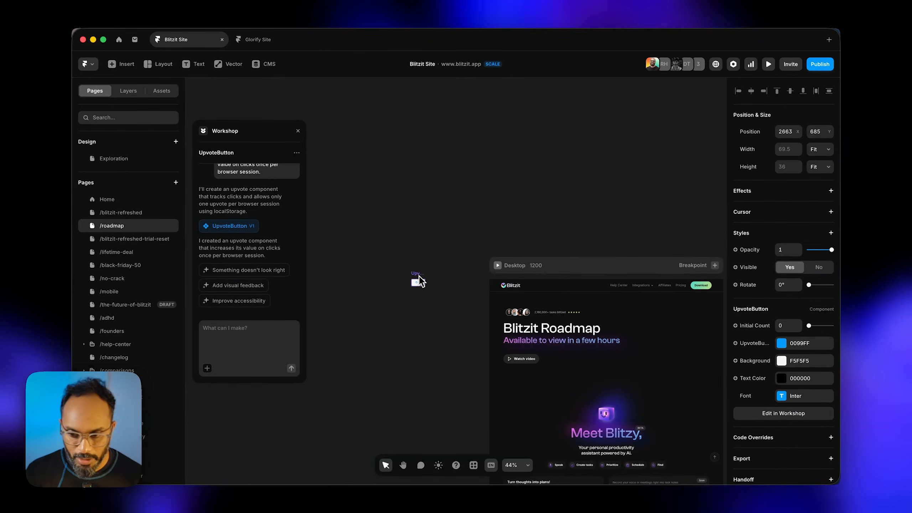
Step: Move the upvote button from the empty canvas into the roadmap page's Desktop hero section
drag(419, 277, 595, 375)
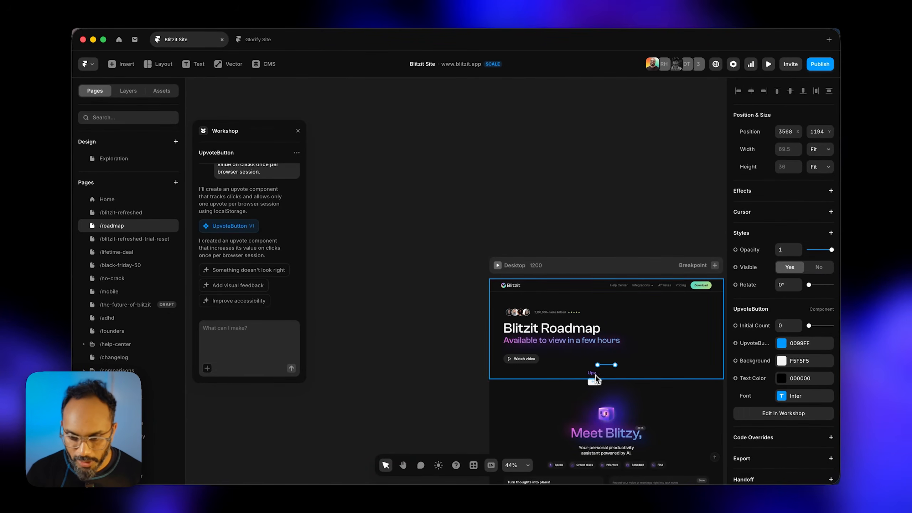
scroll(481, 370, down, 5)
scroll(480, 371, right, 6)
scroll(430, 216, left, 5)
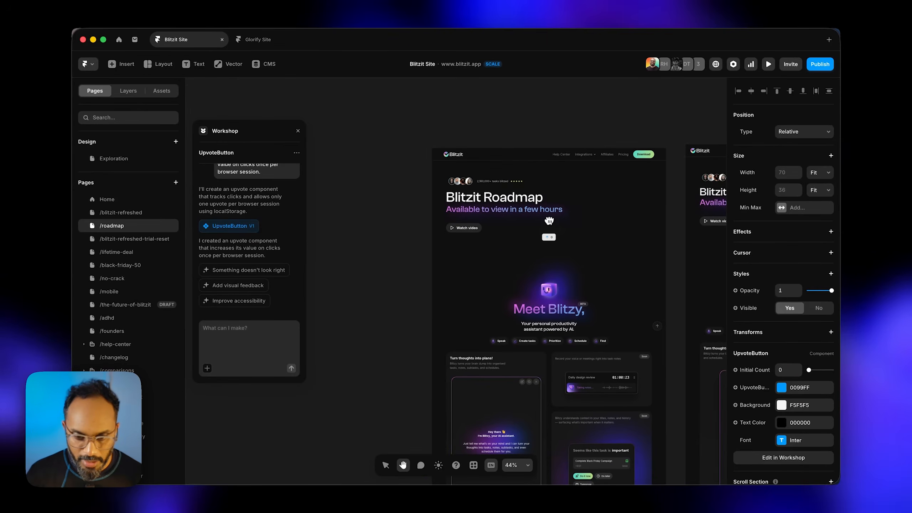
Step: Preview the roadmap page, test the upvote button once, and return to the canvas
click(444, 142)
key(super+p)
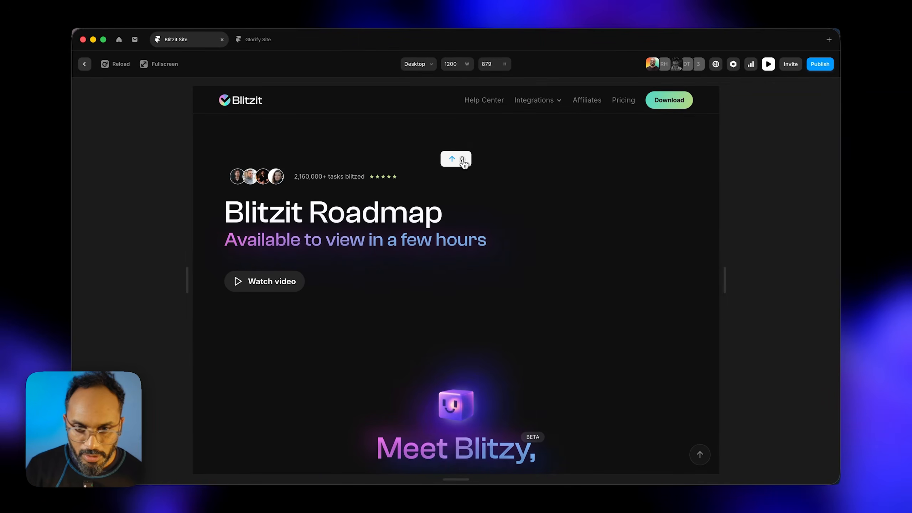
click(462, 161)
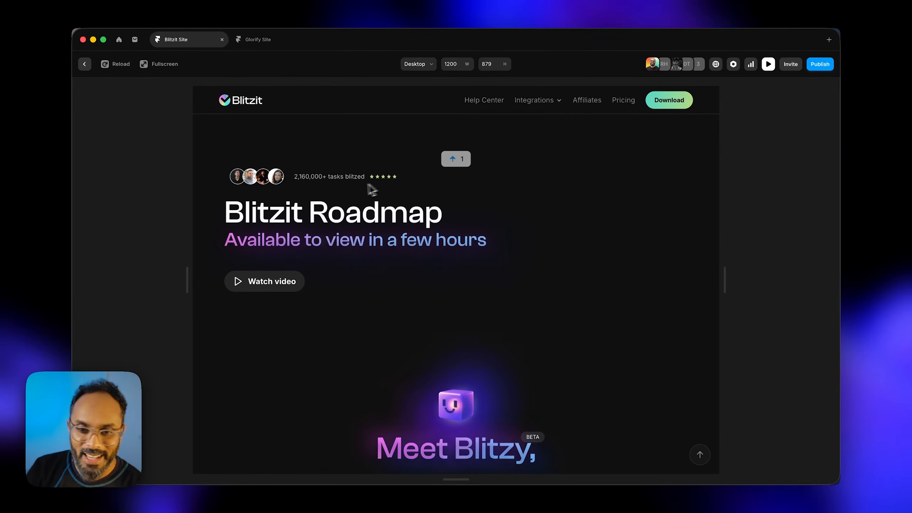
click(84, 64)
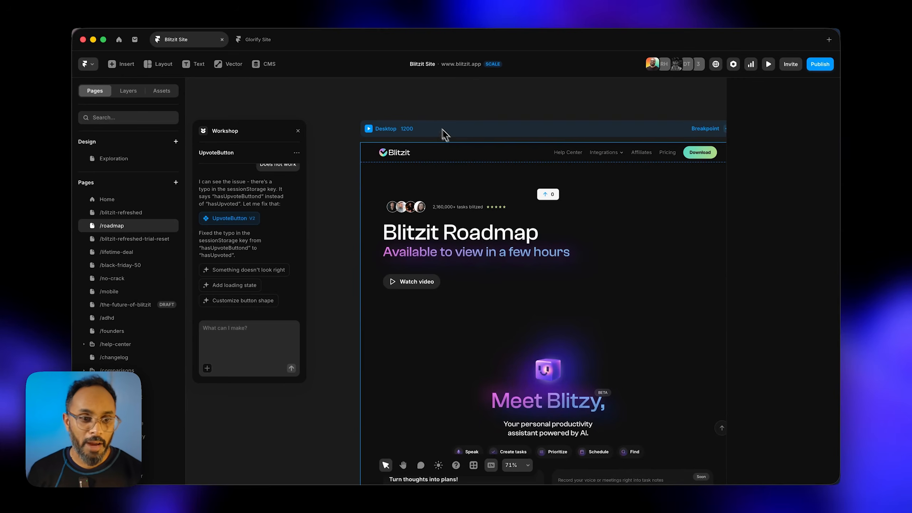
Step: Open the Exploration design page, view Wireframer's landing-page prompt, and go back to the list of insertable elements
click(105, 166)
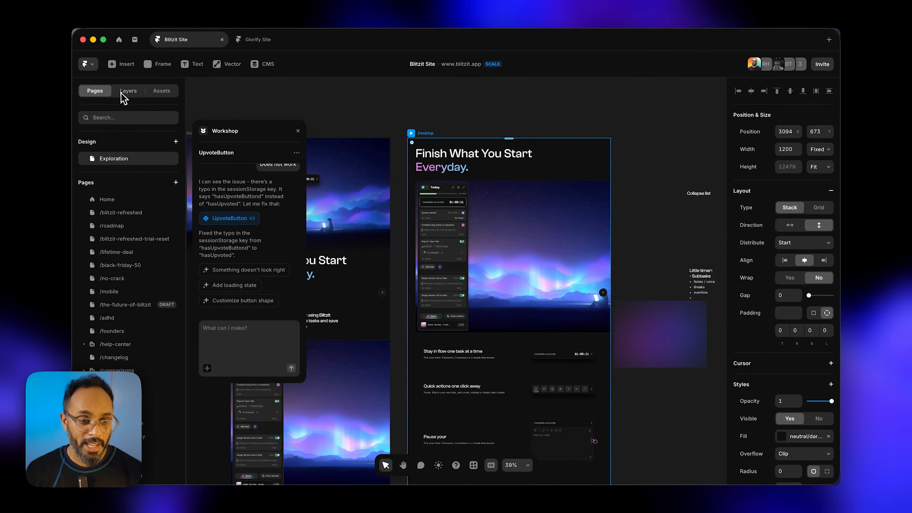
click(124, 65)
click(120, 134)
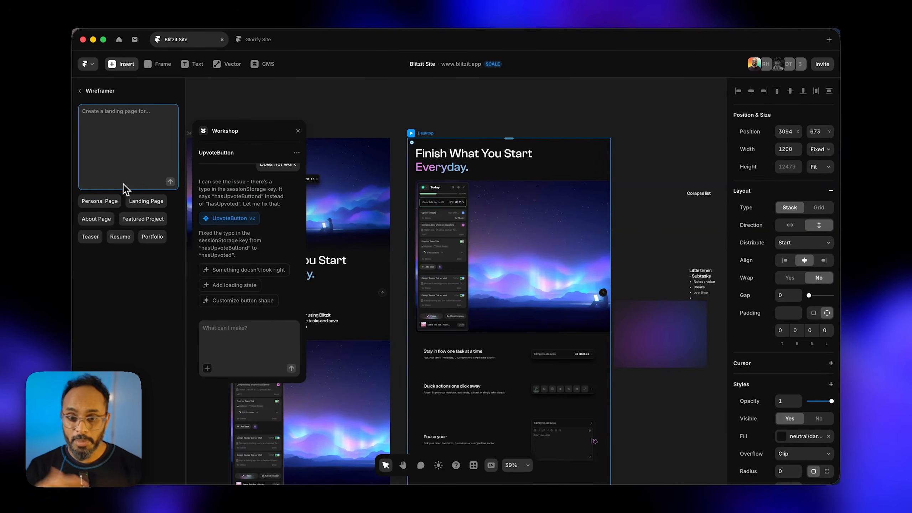
click(94, 91)
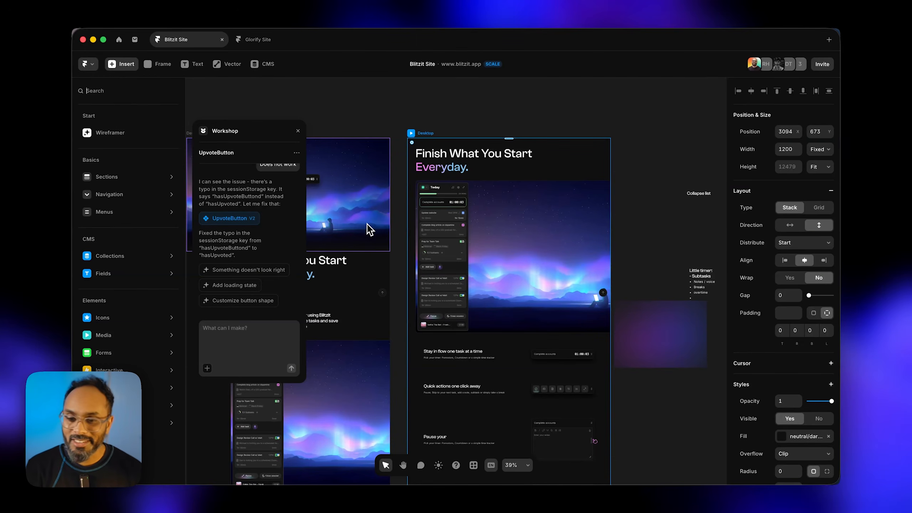
Step: Look across the alternative Desktop landing-page designs on the Exploration page
scroll(508, 262, left, 3)
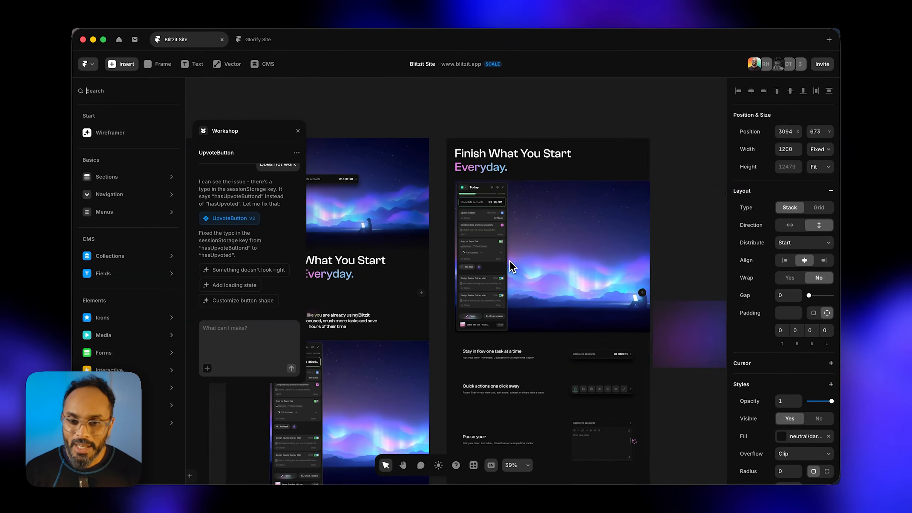
scroll(509, 260, down, 5)
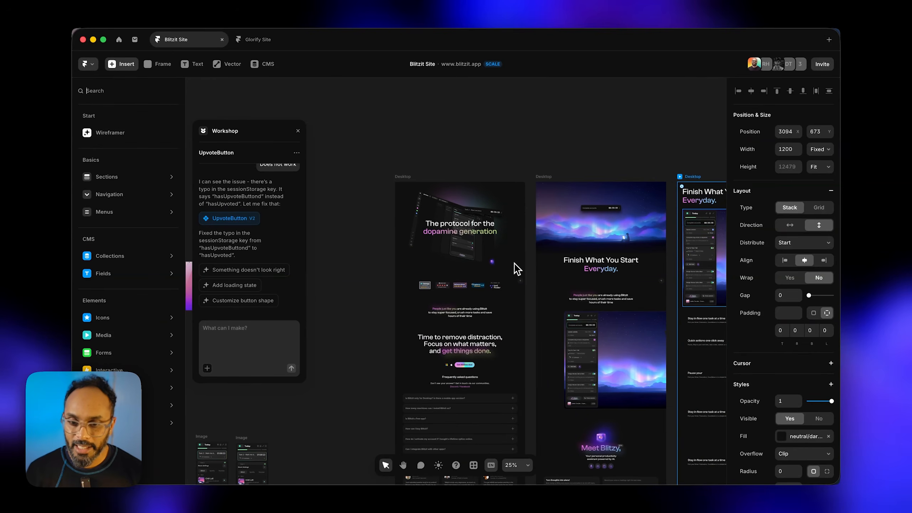
scroll(515, 269, right, 4)
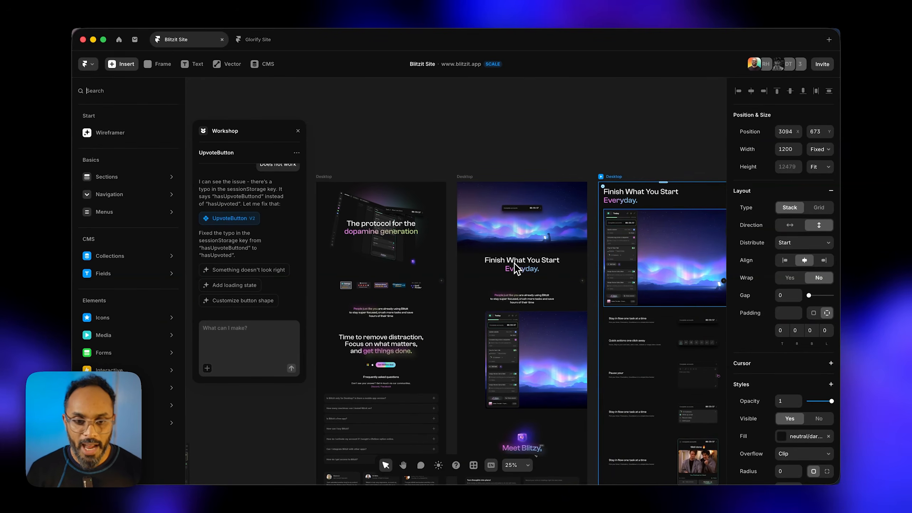